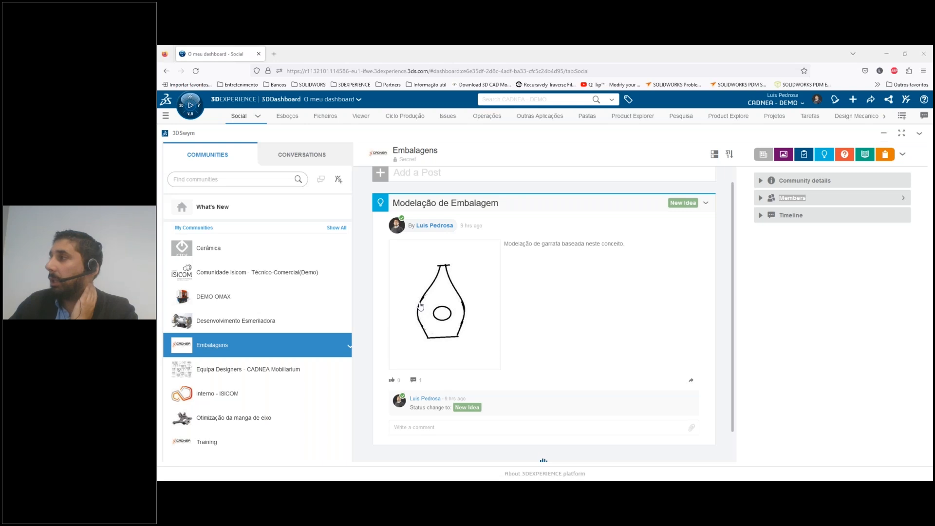
Examine the bottle concept sketch in the "Modelação de Embalagem" idea of the Embalagens community, and return to the community feed
{"action": "left_click", "coordinate": [414, 204]}
{"action": "scroll", "coordinate": [487, 287], "scroll_direction": "down", "scroll_amount": 3}
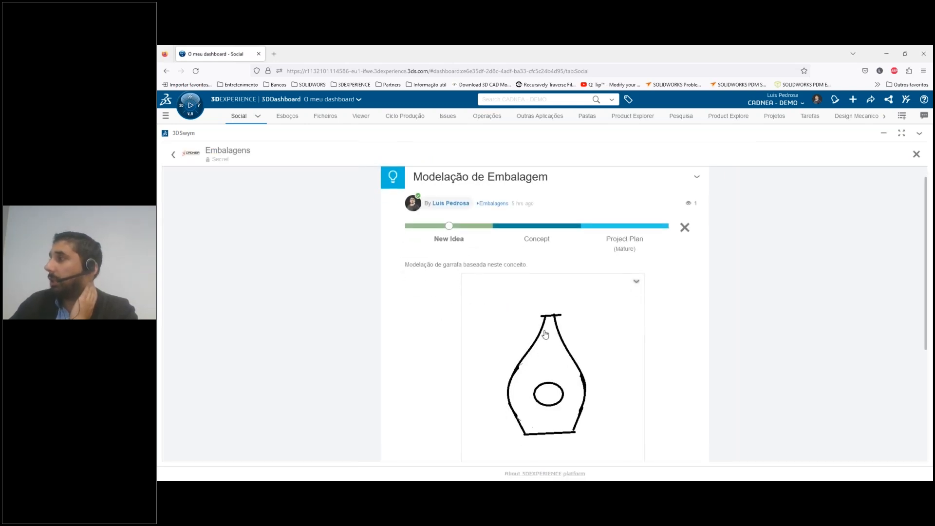
{"action": "scroll", "coordinate": [507, 286], "scroll_direction": "up", "scroll_amount": 3}
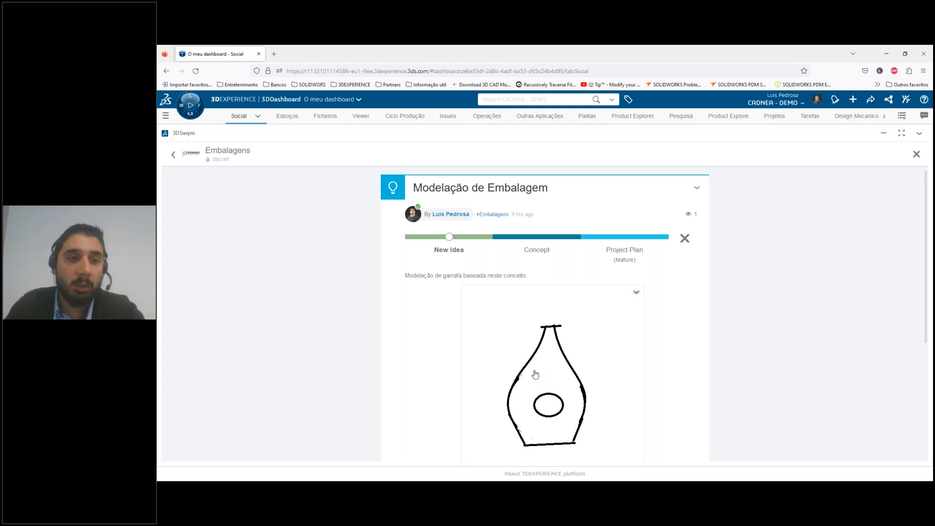
{"action": "scroll", "coordinate": [543, 341], "scroll_direction": "down", "scroll_amount": 2}
{"action": "scroll", "coordinate": [540, 318], "scroll_direction": "down", "scroll_amount": 1}
{"action": "scroll", "coordinate": [536, 318], "scroll_direction": "up", "scroll_amount": 3}
{"action": "scroll", "coordinate": [534, 317], "scroll_direction": "down", "scroll_amount": 4}
{"action": "scroll", "coordinate": [532, 317], "scroll_direction": "up", "scroll_amount": 4}
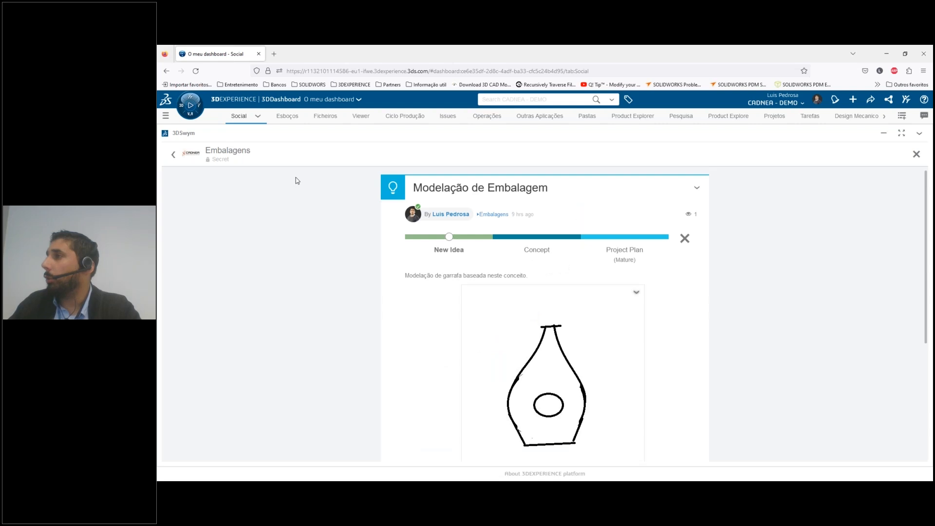
{"action": "left_click", "coordinate": [173, 155]}
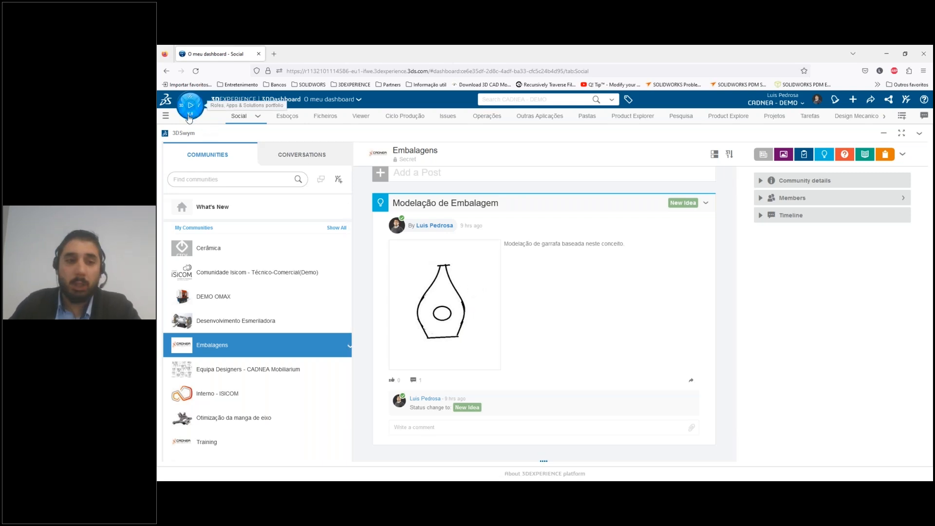
Find the Collaborative Tasks app by searching the app list for "tas" and open it
{"action": "left_click", "coordinate": [189, 117]}
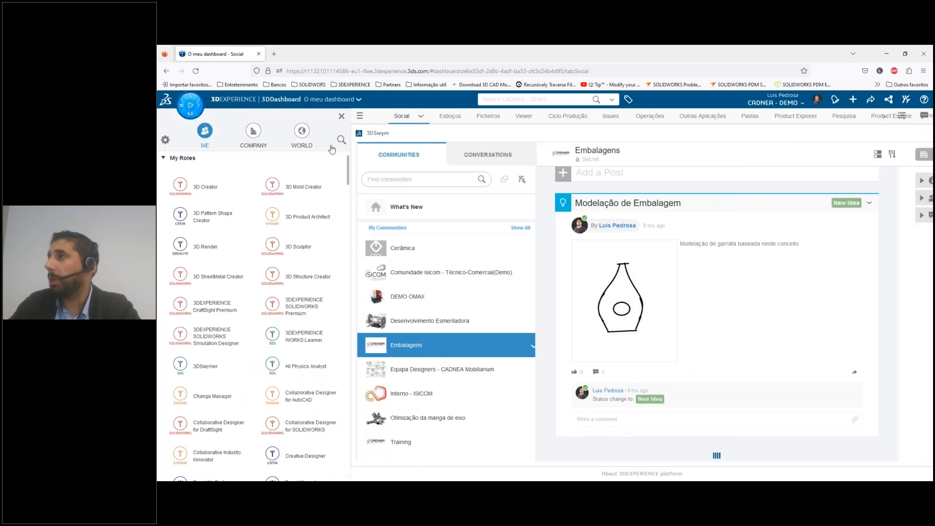
{"action": "left_click", "coordinate": [341, 141]}
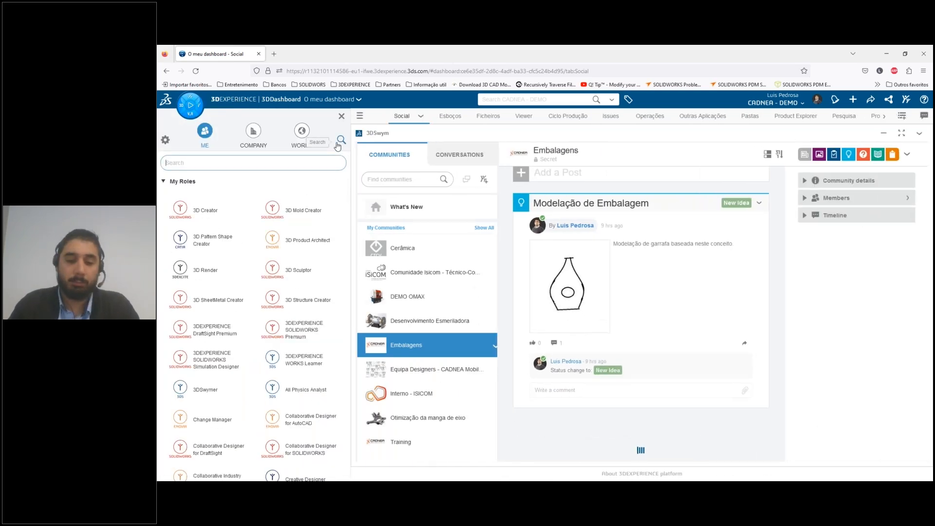
{"action": "type", "text": "tas"}
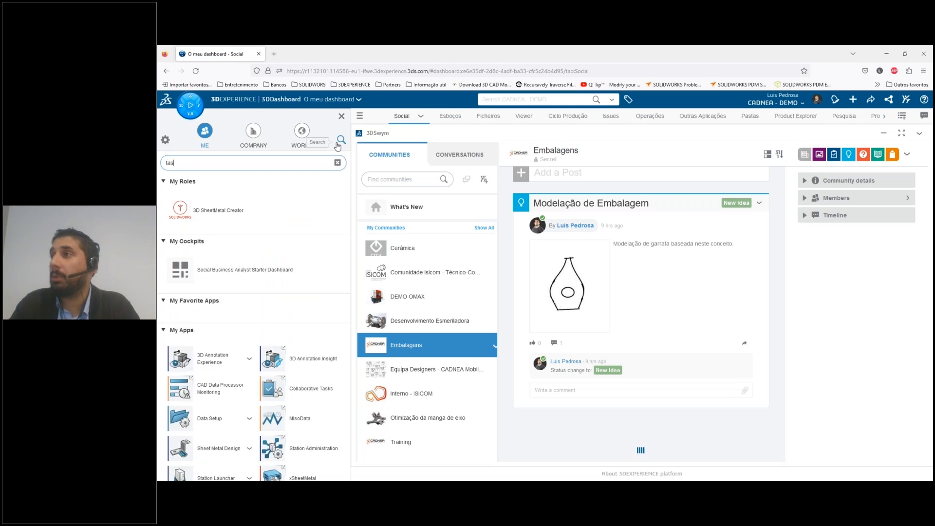
{"action": "left_click_drag", "start_coordinate": [223, 299], "coordinate": [237, 331]}
{"action": "left_click", "coordinate": [184, 306]}
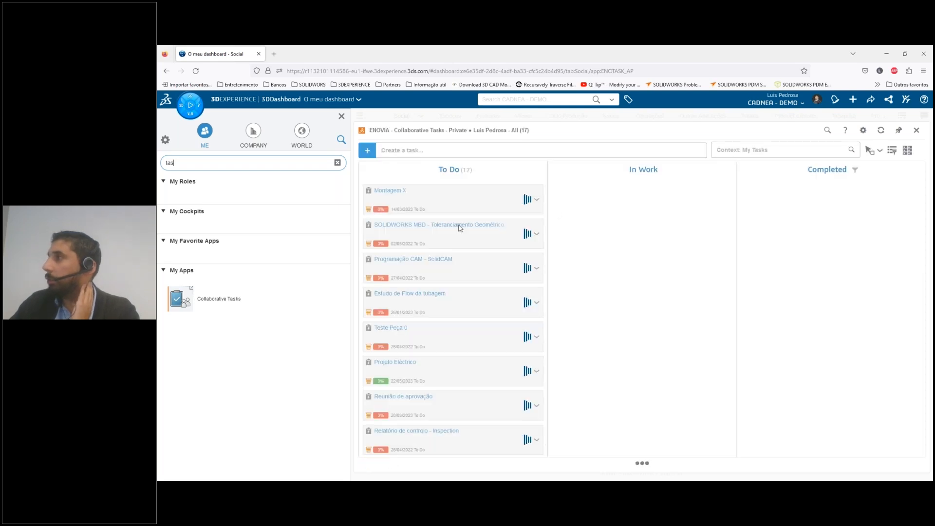
Add a new task titled "Modelação de Embalagem" to the task board
{"action": "scroll", "coordinate": [467, 340], "scroll_direction": "down", "scroll_amount": 3}
{"action": "scroll", "coordinate": [447, 308], "scroll_direction": "up", "scroll_amount": 5}
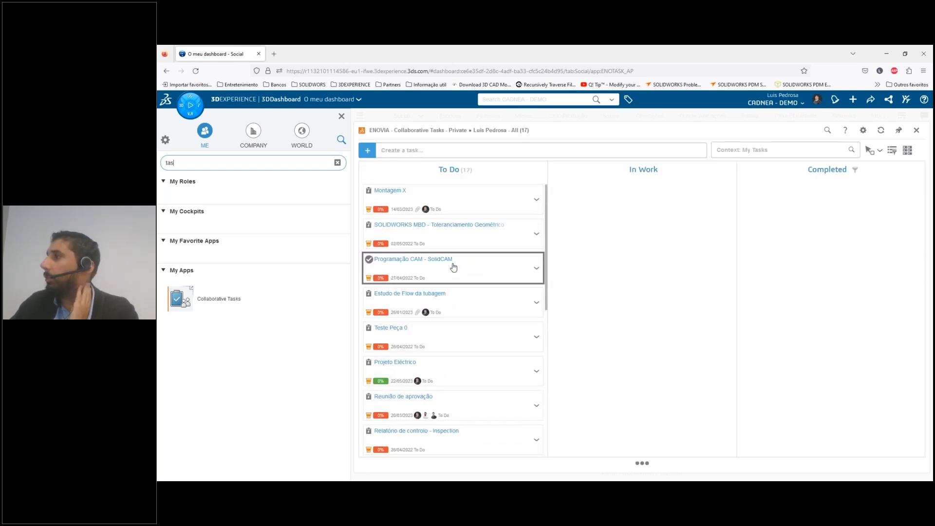
{"action": "scroll", "coordinate": [451, 331], "scroll_direction": "down", "scroll_amount": 6}
{"action": "scroll", "coordinate": [441, 397], "scroll_direction": "up", "scroll_amount": 4}
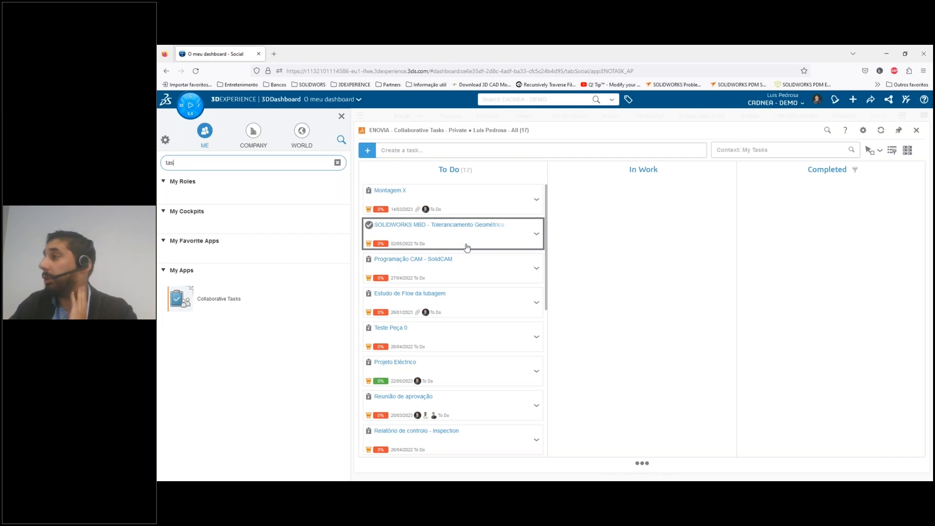
{"action": "left_click", "coordinate": [370, 151]}
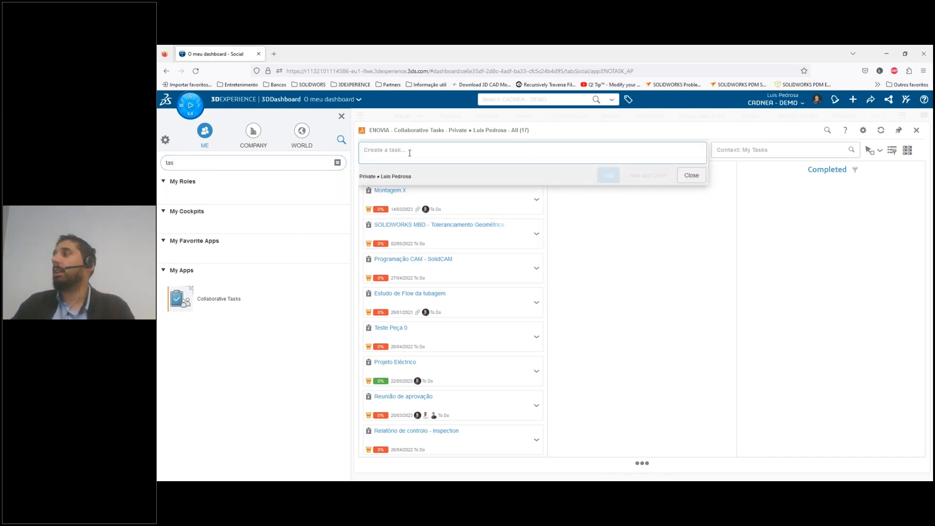
{"action": "type", "text": "Model"}
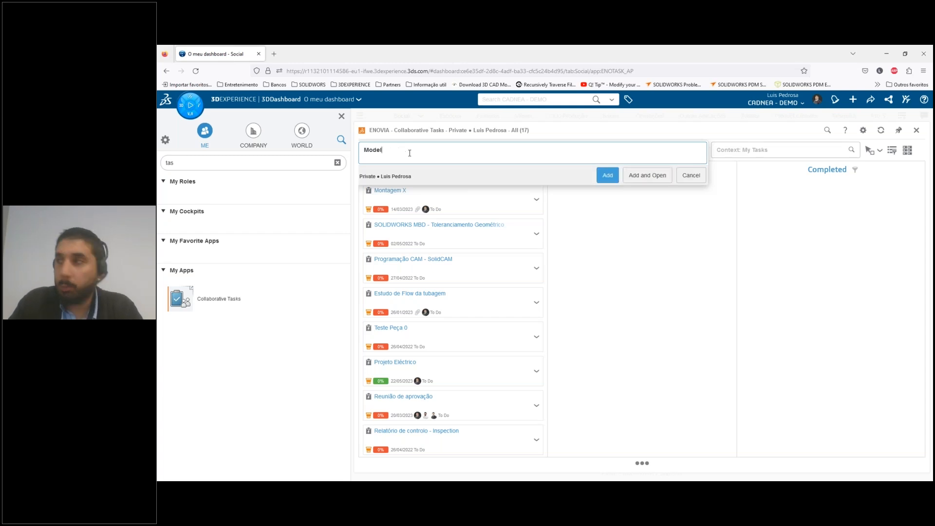
{"action": "type", "text": "ação de Embalagem"}
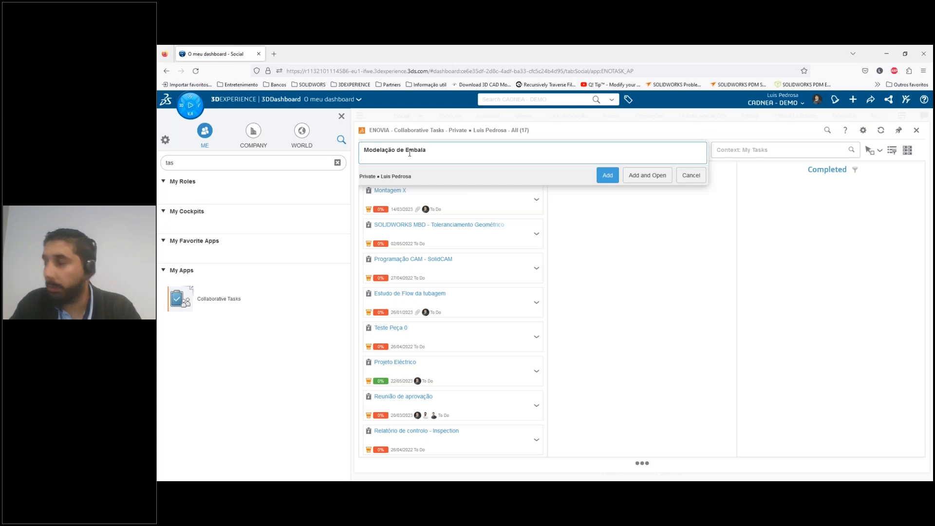
{"action": "left_click", "coordinate": [607, 176]}
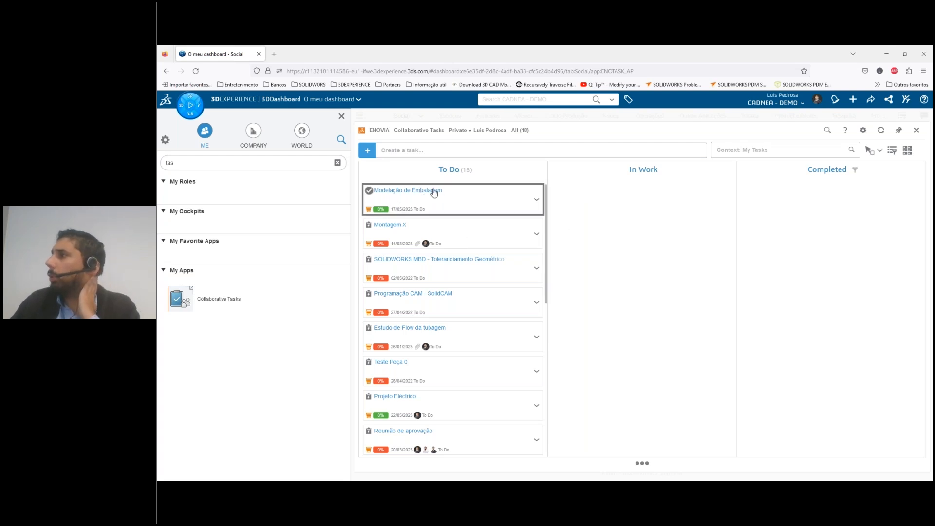
Review the editable details of the "Modelação de Embalagem" task and move the task from To Do to In Work
{"action": "left_click", "coordinate": [536, 202]}
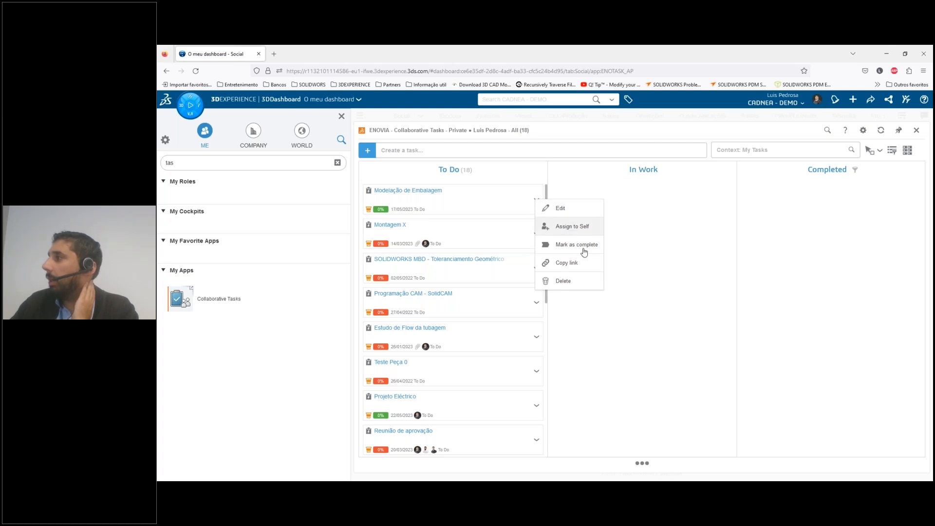
{"action": "left_click", "coordinate": [569, 210]}
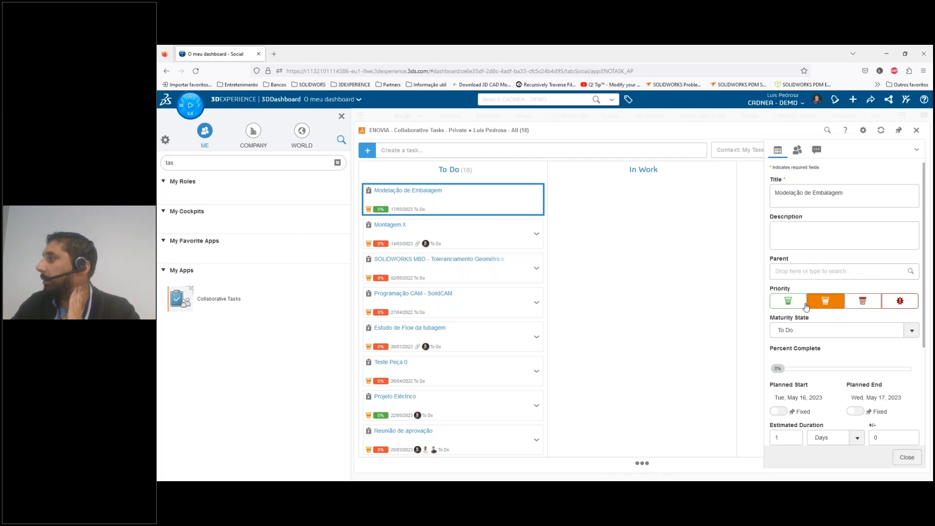
{"action": "scroll", "coordinate": [809, 344], "scroll_direction": "down", "scroll_amount": 5}
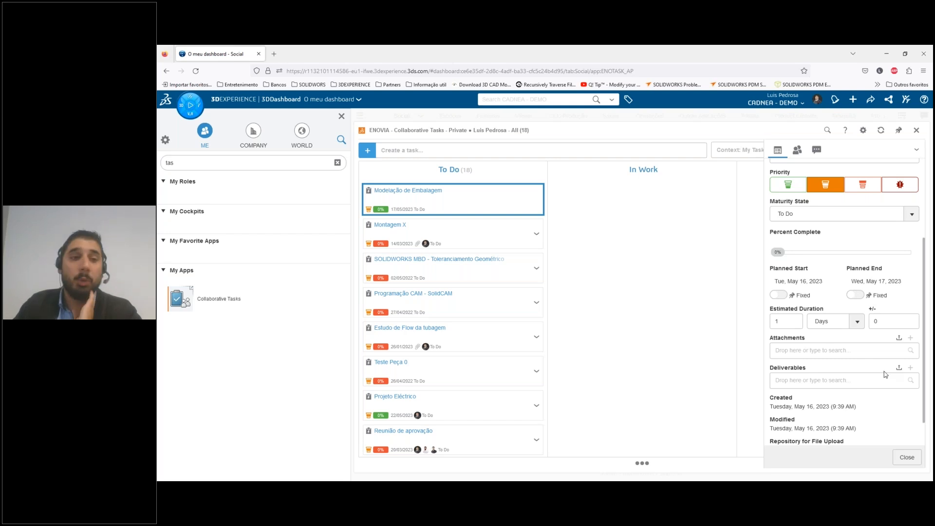
{"action": "left_click", "coordinate": [900, 458]}
{"action": "left_click_drag", "start_coordinate": [454, 208], "coordinate": [647, 200]}
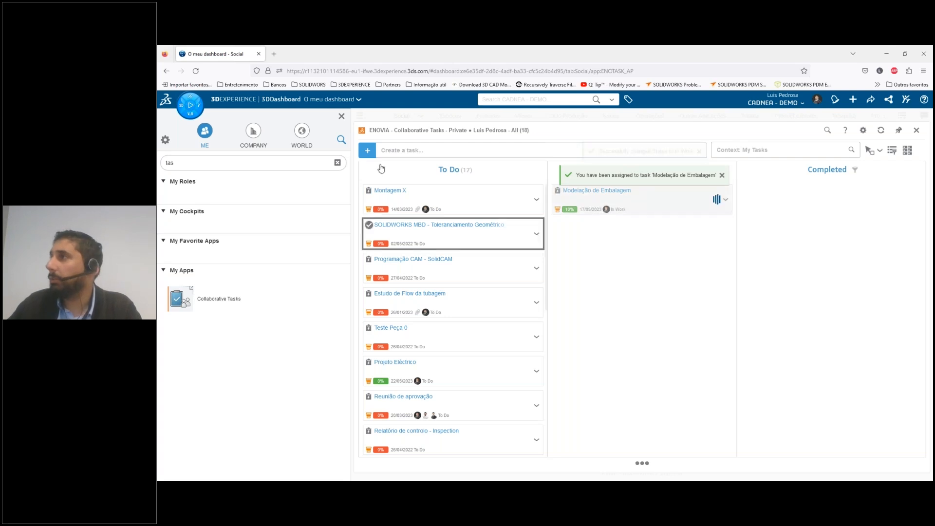
Clear the app search and launch xShape from the 3D Sculptor role
{"action": "left_click", "coordinate": [342, 116]}
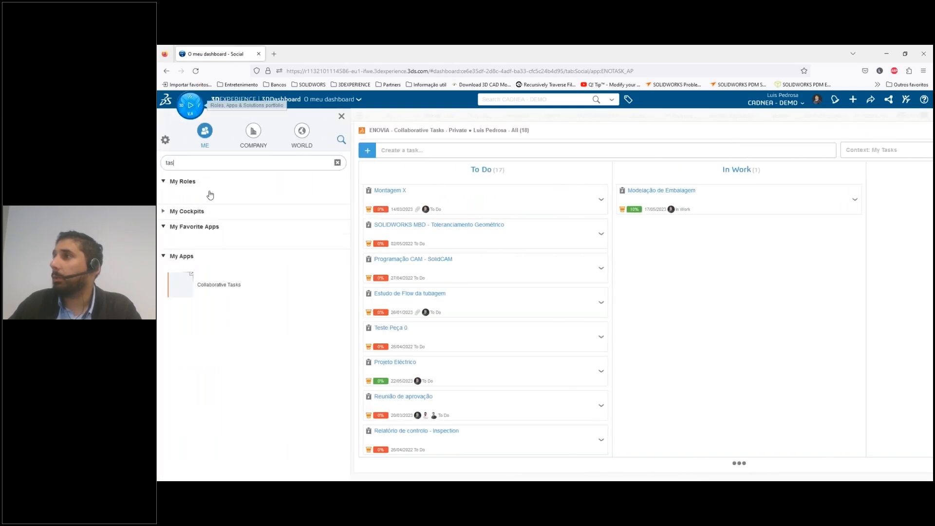
{"action": "left_click", "coordinate": [337, 162]}
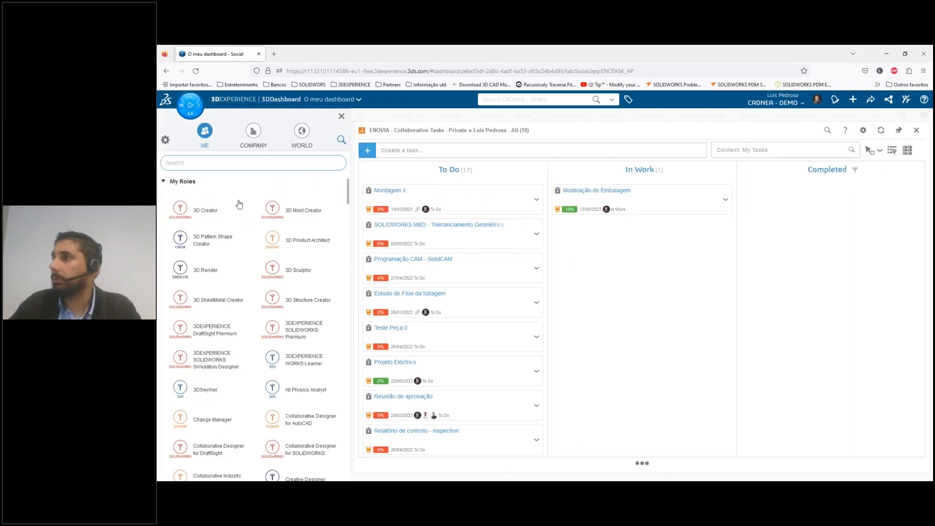
{"action": "left_click", "coordinate": [289, 271]}
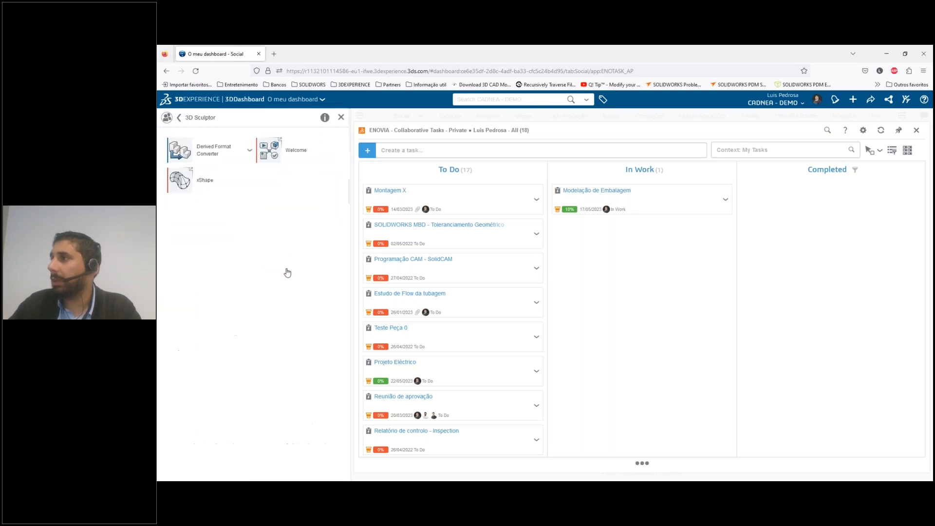
{"action": "left_click", "coordinate": [195, 188]}
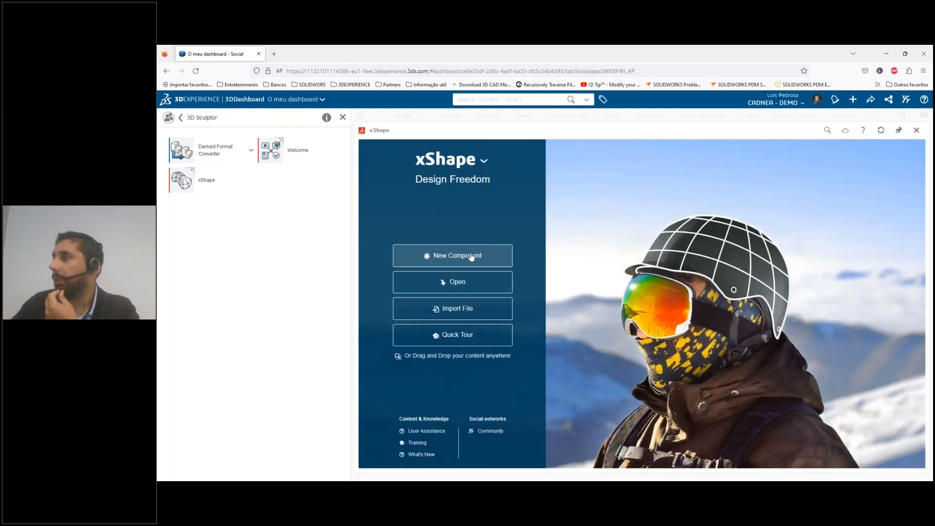
Create a new component named "Garrafa_Webinar" in the SOLIDWORKS Essentials ● Líder location
{"action": "left_click", "coordinate": [471, 257]}
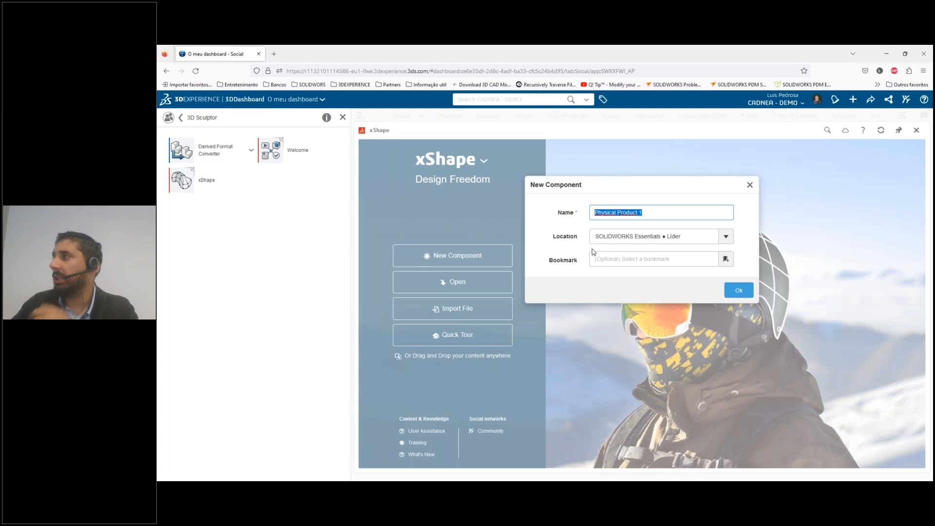
{"action": "type", "text": "Garrafa_Webinar"}
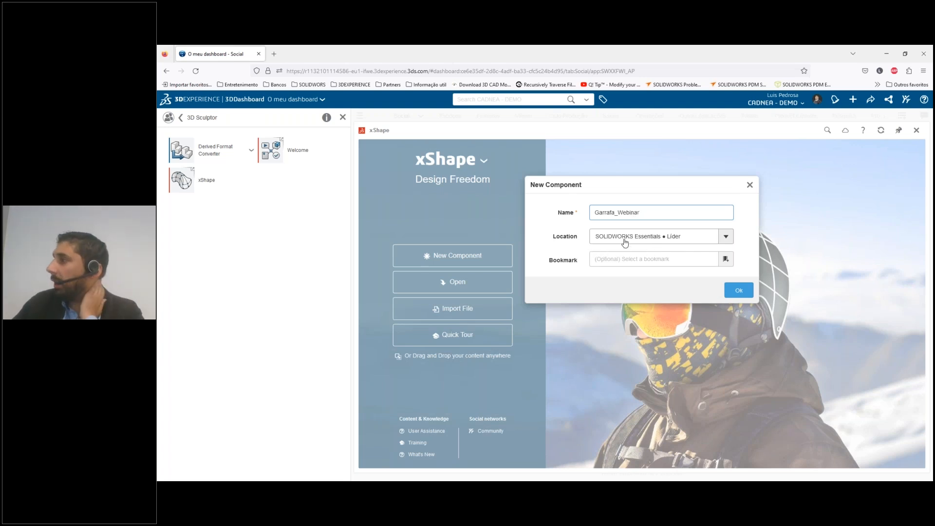
{"action": "left_click", "coordinate": [725, 237]}
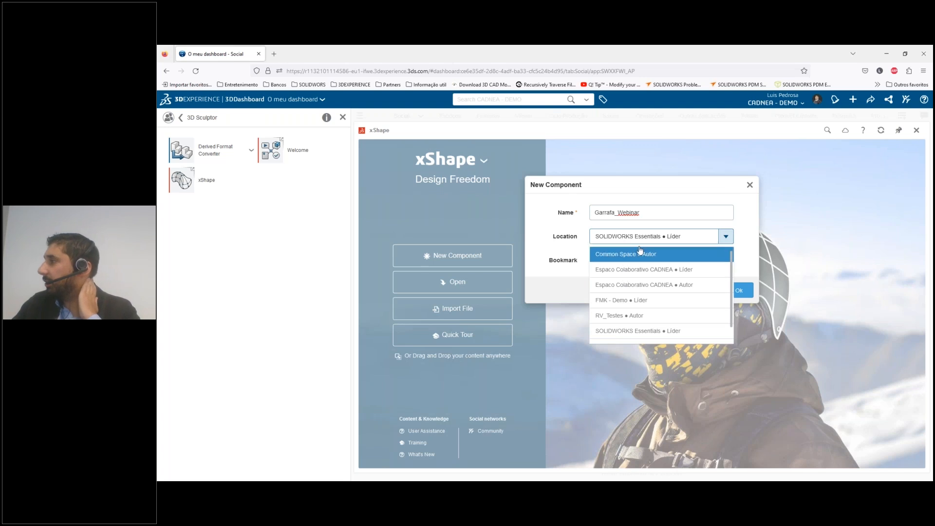
{"action": "left_click", "coordinate": [643, 332]}
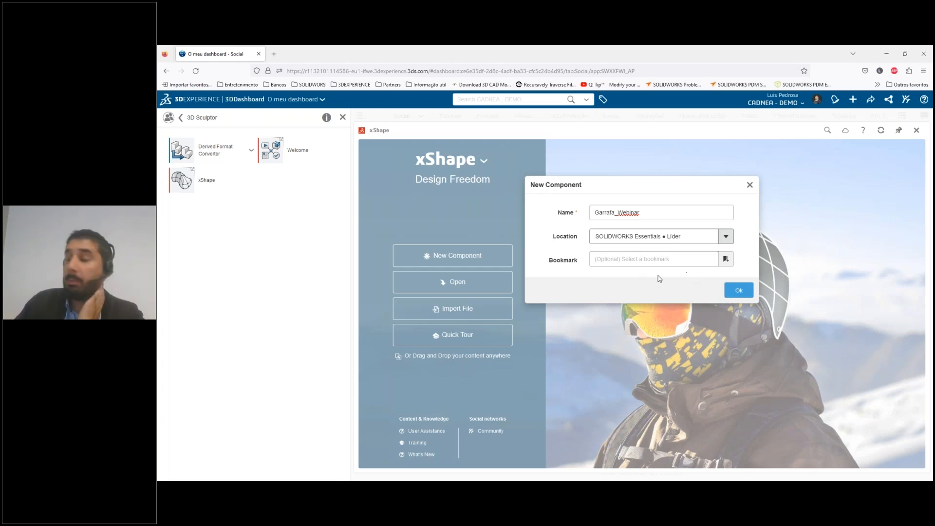
{"action": "left_click", "coordinate": [739, 291]}
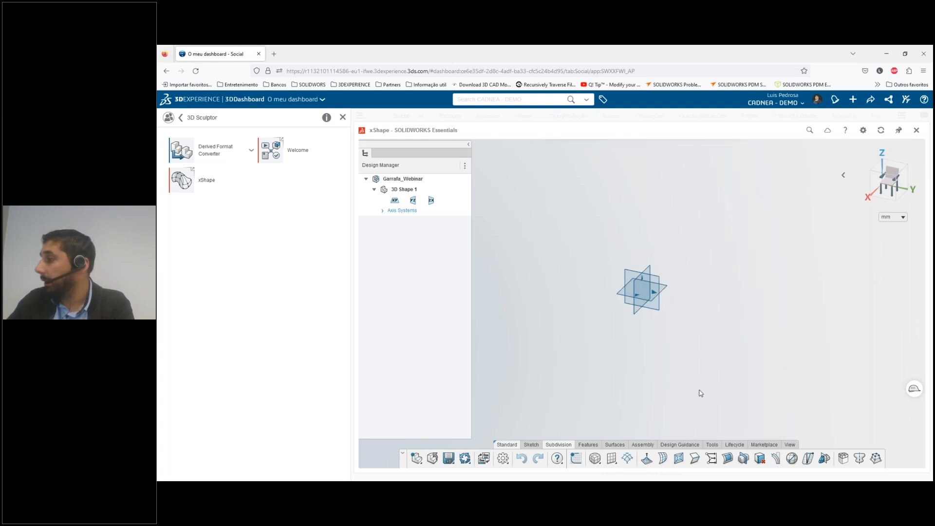
Create a reference plane offset 250 mm from the xy plane
{"action": "left_click", "coordinate": [588, 445]}
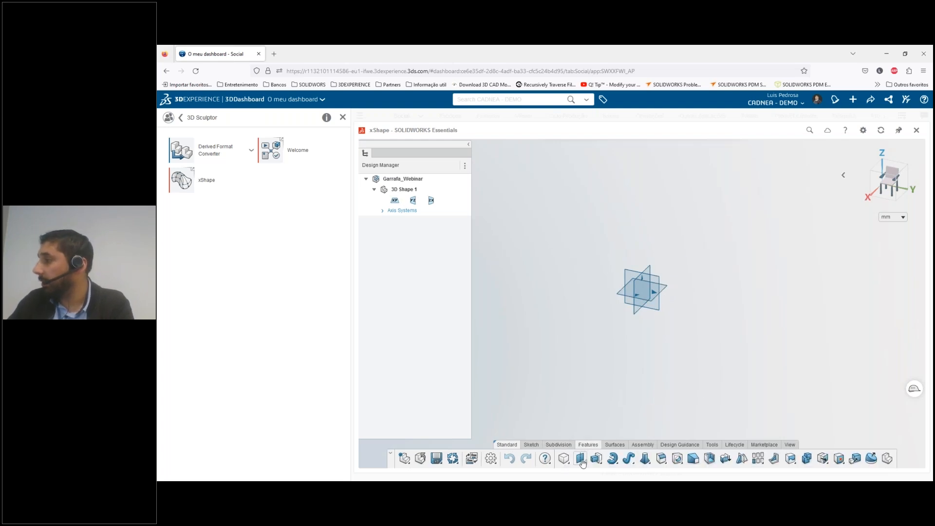
{"action": "left_click", "coordinate": [582, 463]}
{"action": "left_click", "coordinate": [586, 397]}
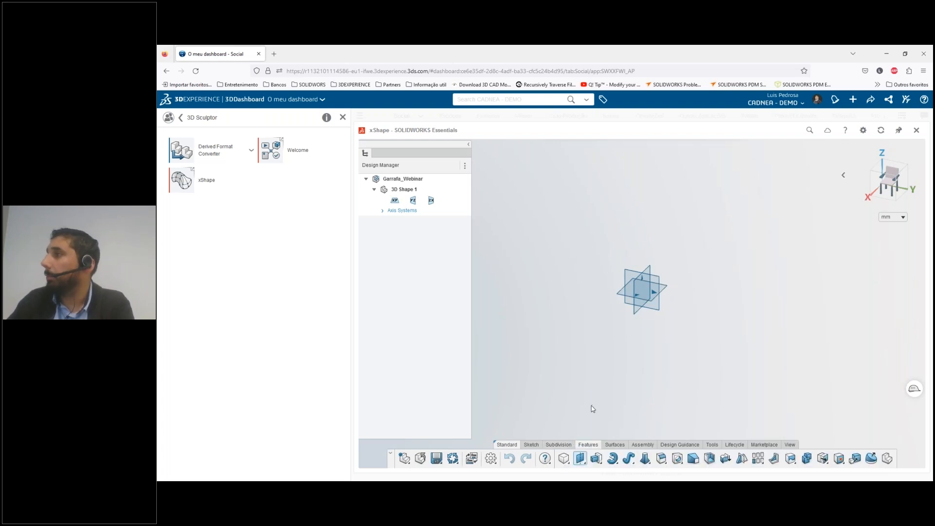
{"action": "left_click", "coordinate": [662, 290]}
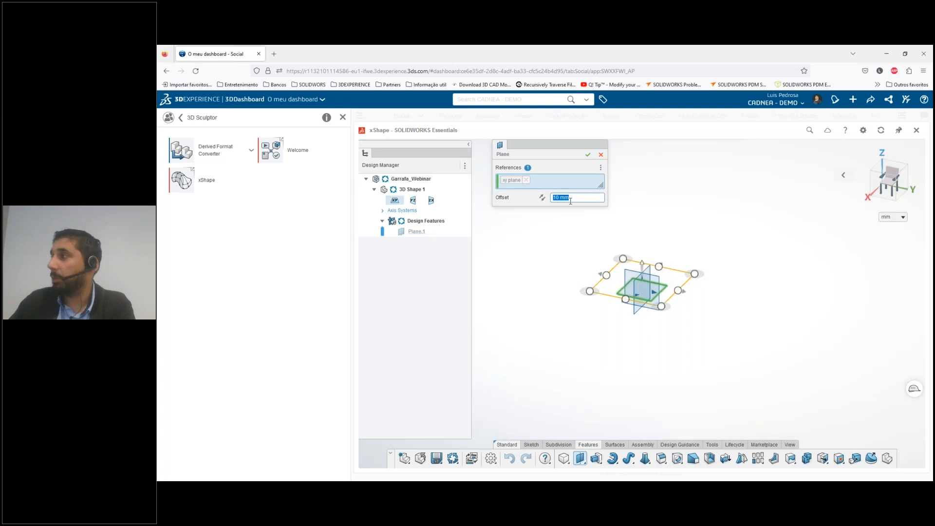
{"action": "type", "text": "250"}
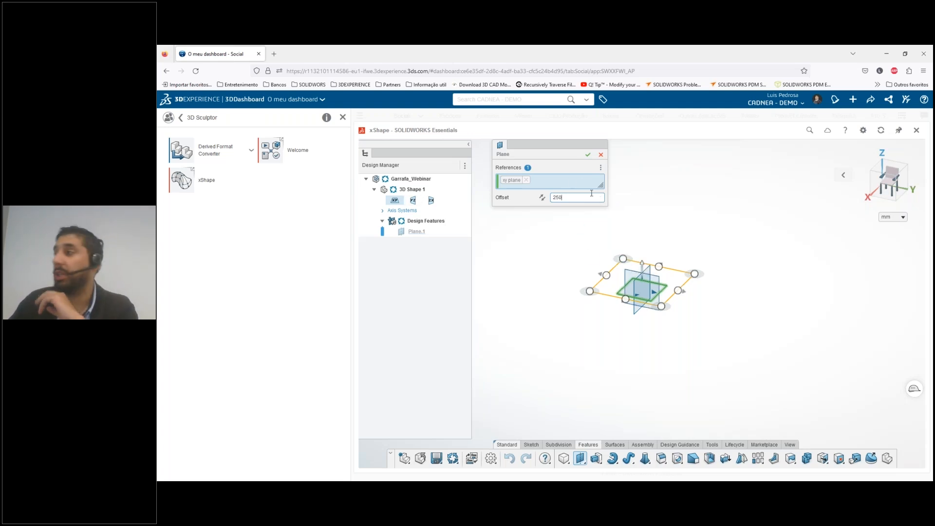
{"action": "left_click", "coordinate": [589, 155]}
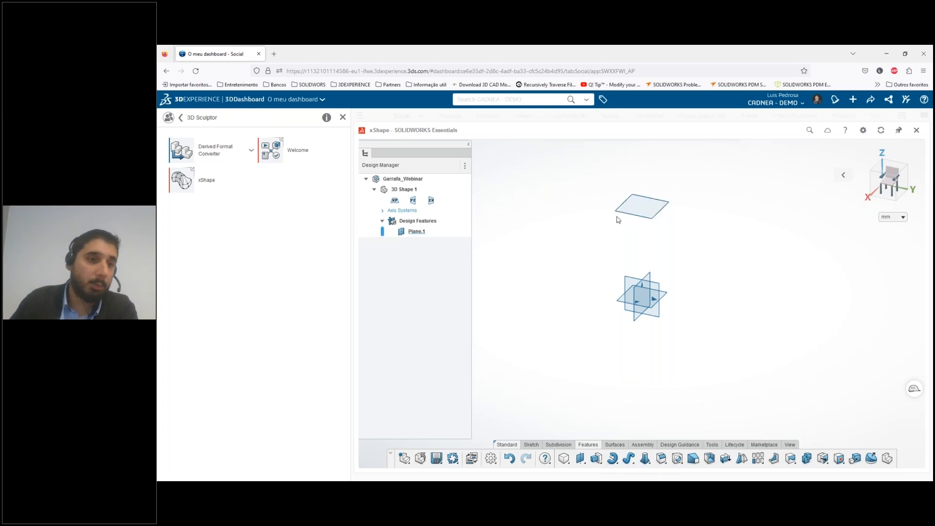
Start a sketch on the offset reference plane and draw a circle centred on the origin
{"action": "left_click", "coordinate": [642, 211]}
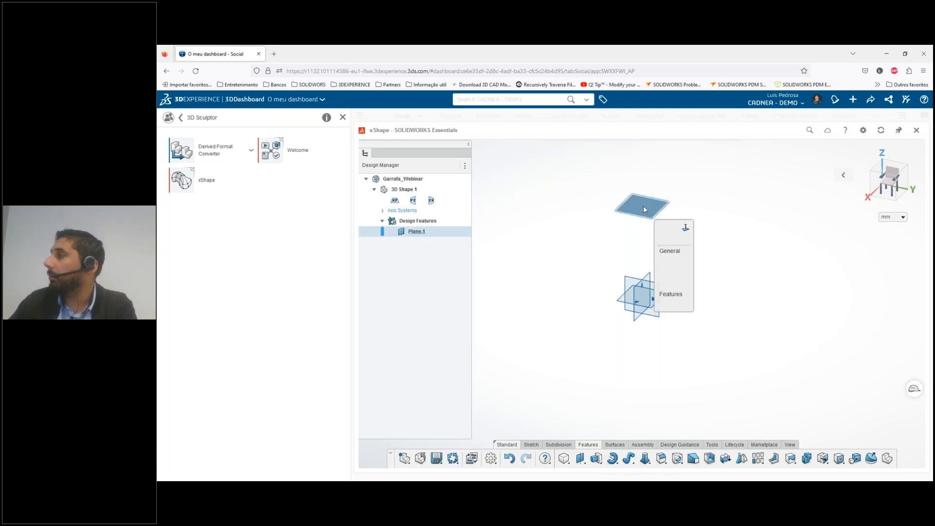
{"action": "left_click", "coordinate": [662, 239]}
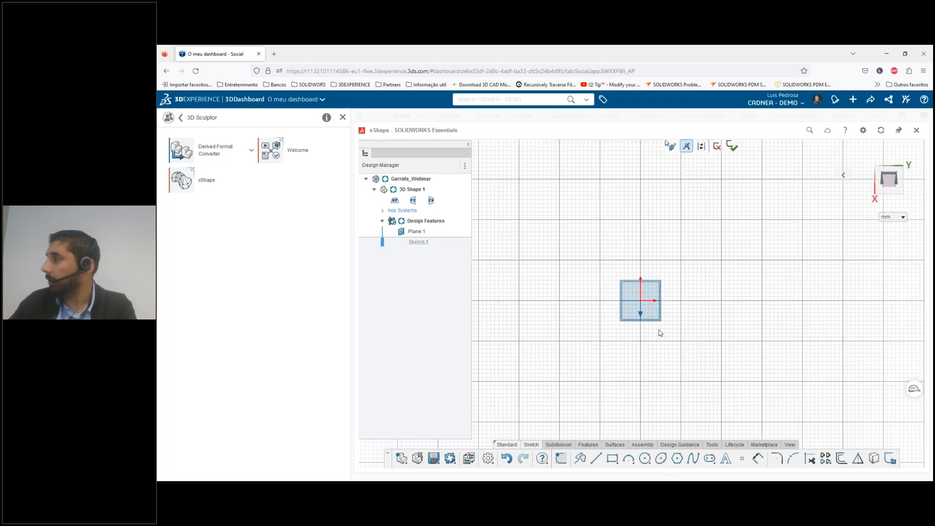
{"action": "left_click", "coordinate": [644, 458]}
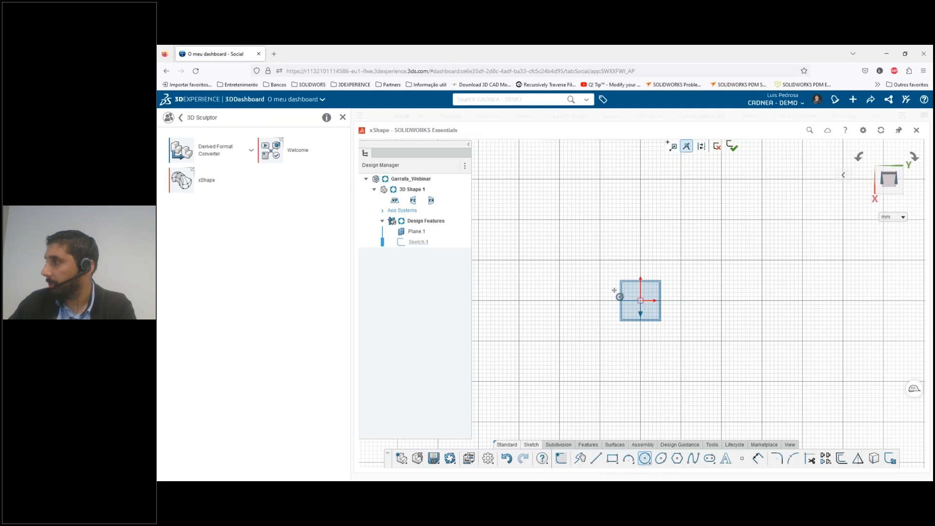
{"action": "left_click", "coordinate": [641, 301]}
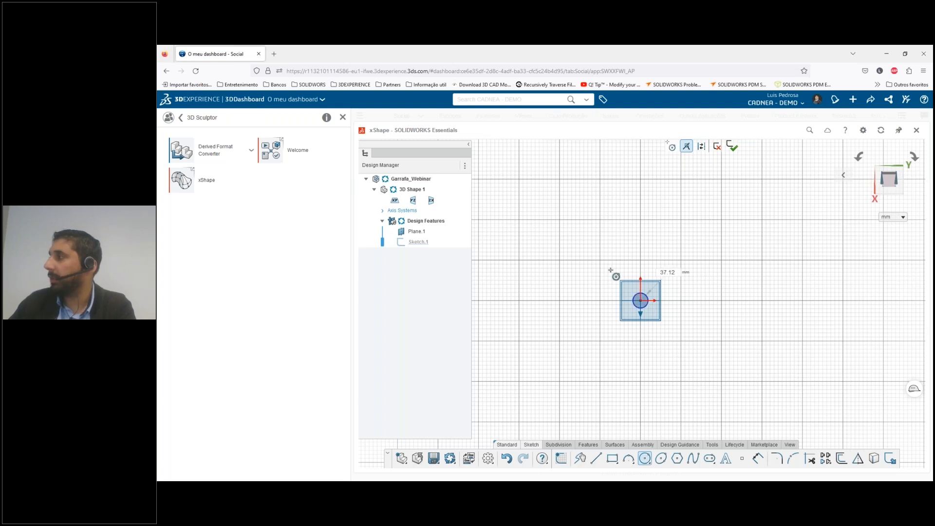
{"action": "left_click", "coordinate": [611, 271]}
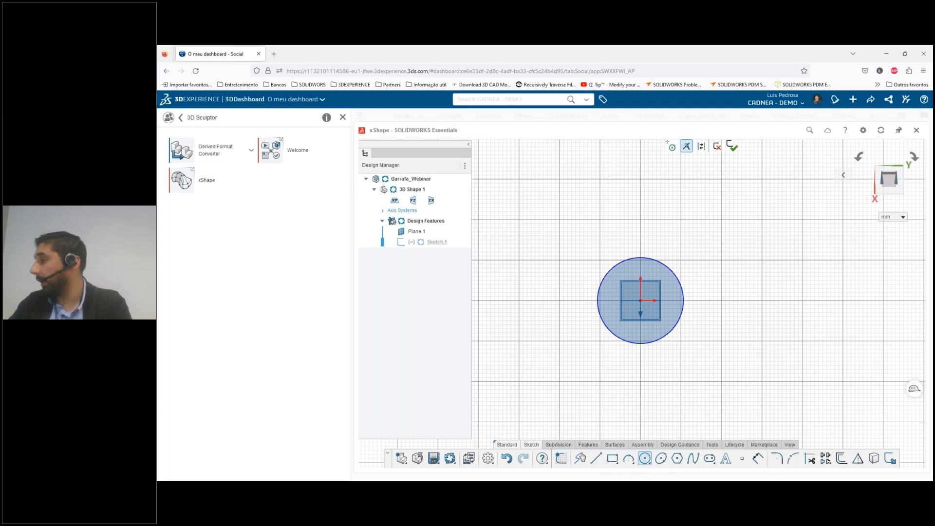
Dimension the circle's diameter as 50 mm and finish the sketch
{"action": "left_click", "coordinate": [755, 458]}
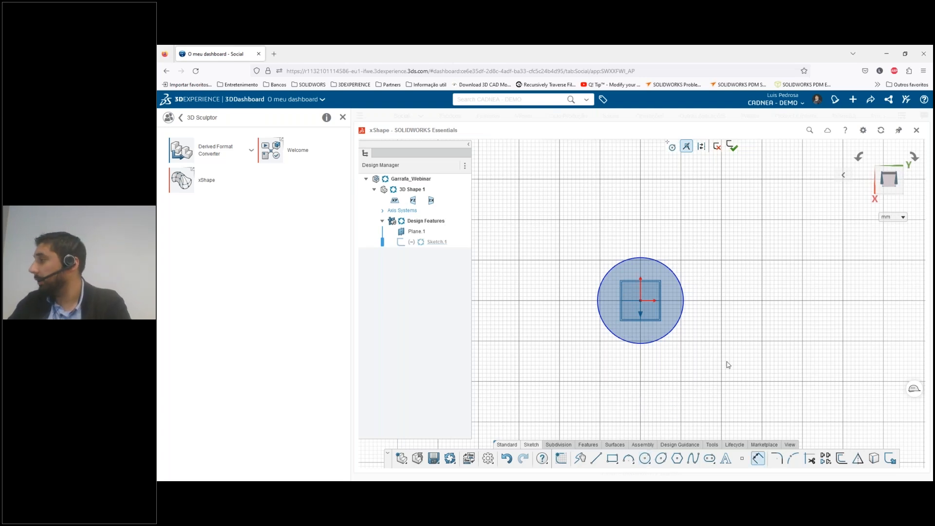
{"action": "left_click", "coordinate": [684, 300]}
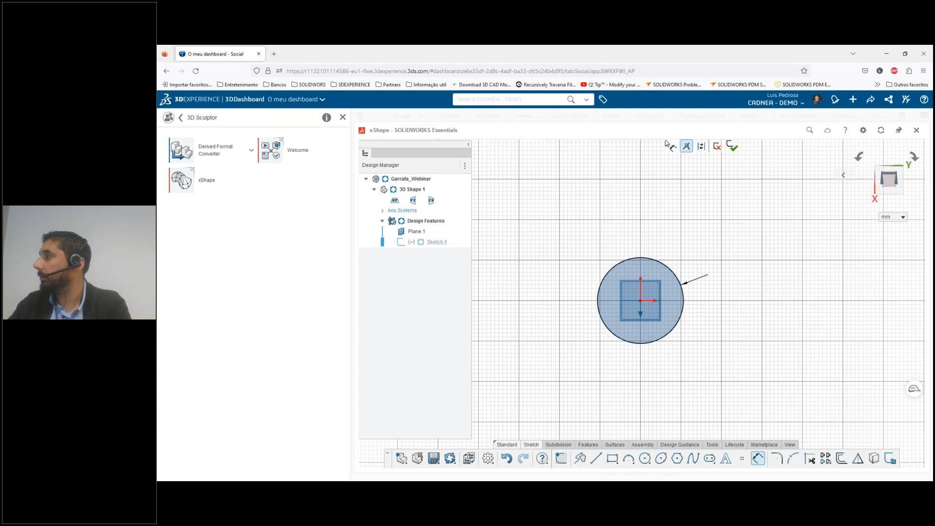
{"action": "left_click", "coordinate": [722, 273]}
{"action": "type", "text": "5"}
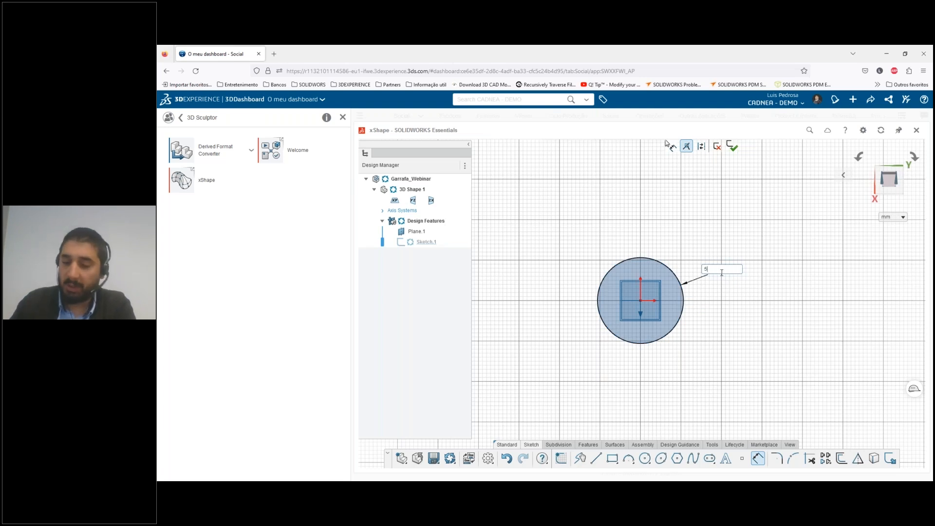
{"action": "type", "text": "0"}
{"action": "key", "text": "Return"}
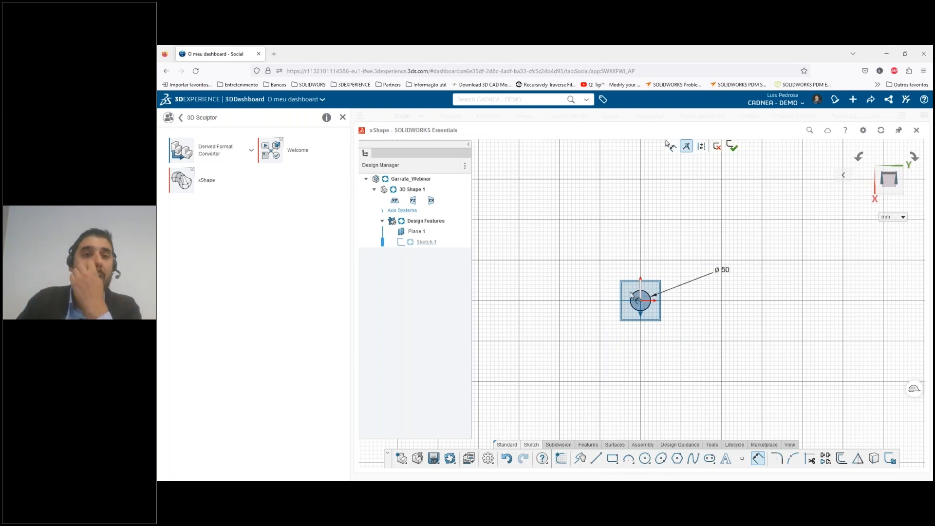
{"action": "left_click", "coordinate": [732, 147]}
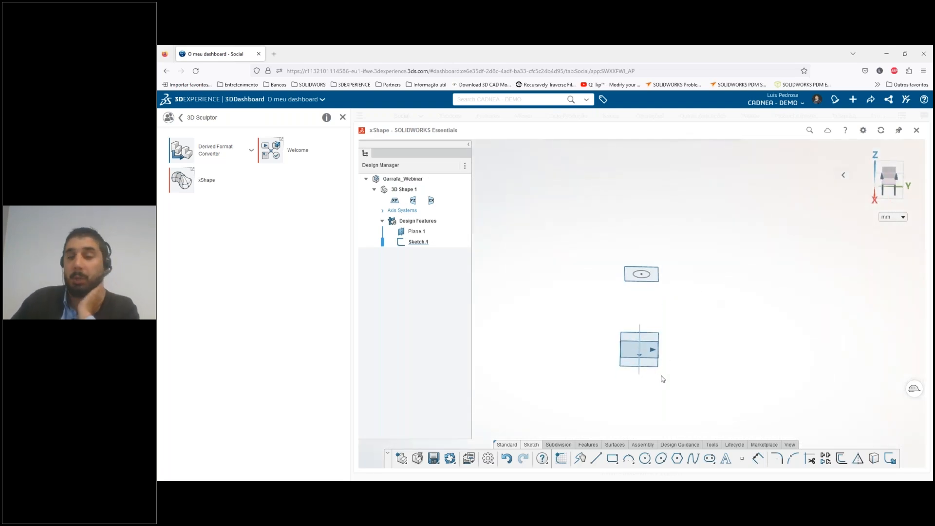
Insert a subdivision cylinder primitive placed at the origin of the base planes
{"action": "middle_click_drag", "start_coordinate": [613, 337], "coordinate": [576, 342]}
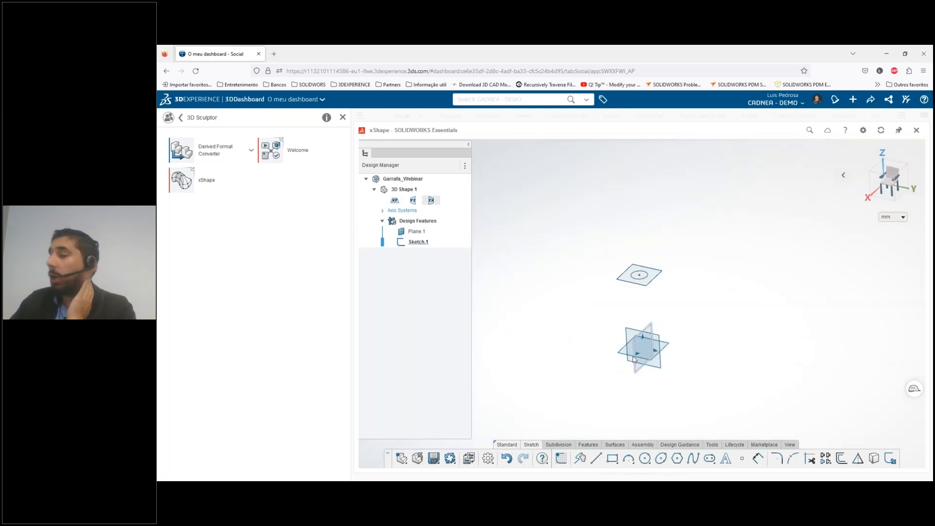
{"action": "left_click", "coordinate": [554, 445]}
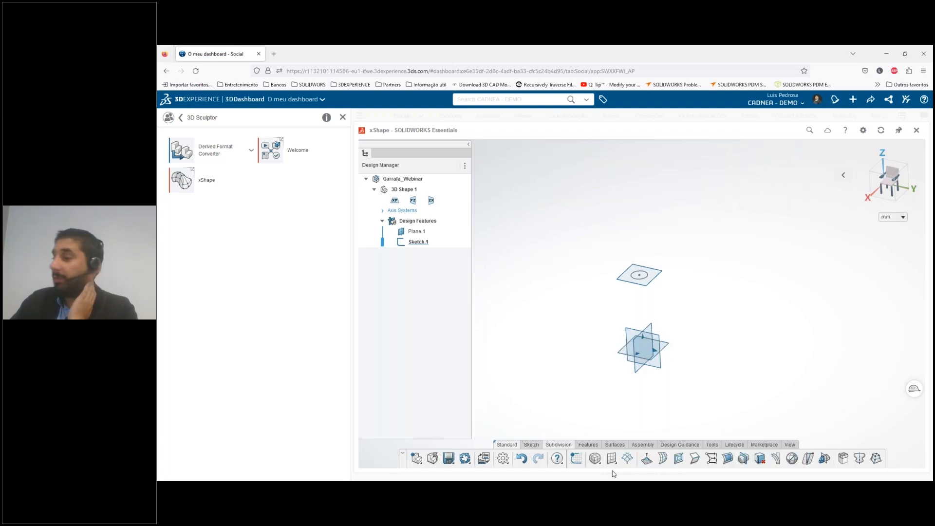
{"action": "left_click", "coordinate": [595, 458]}
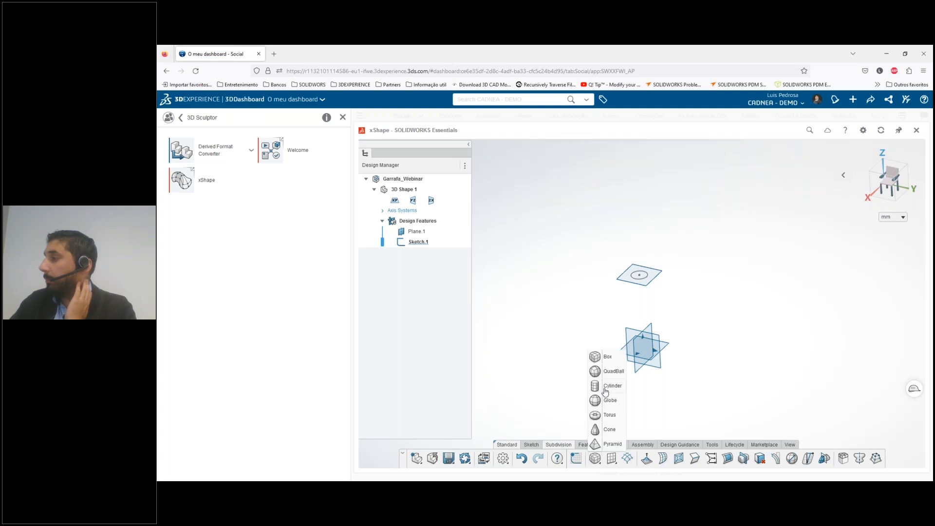
{"action": "left_click", "coordinate": [605, 388]}
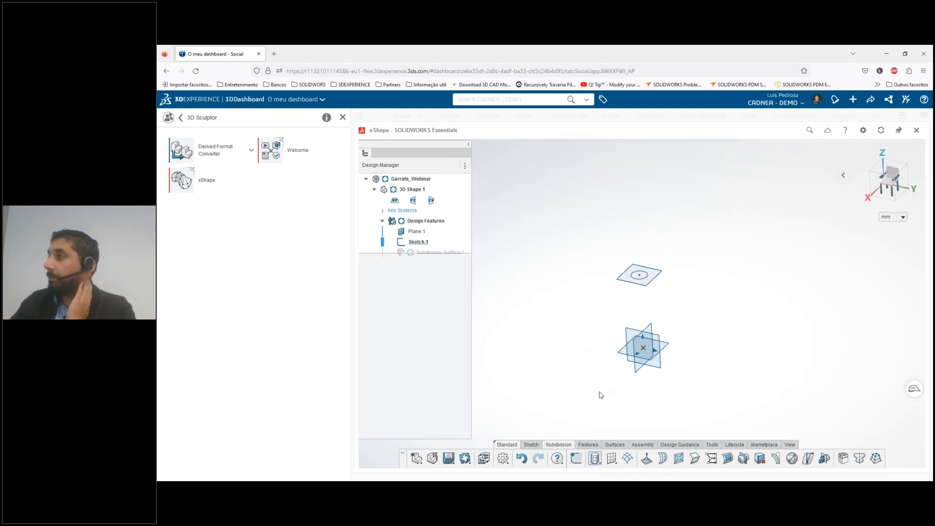
{"action": "left_click", "coordinate": [644, 350]}
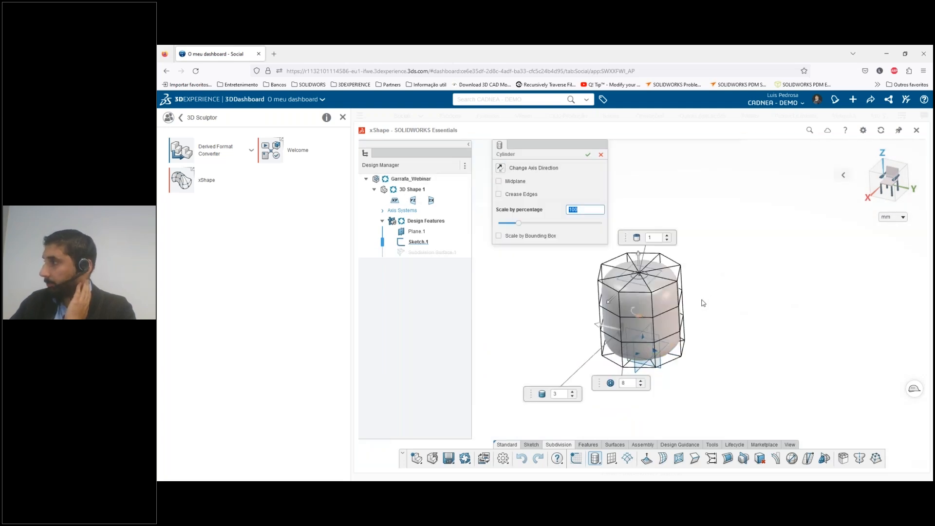
Set the cylinder to 3 divisions on its end caps and 5 along its height, and complete the primitive
{"action": "scroll", "coordinate": [702, 300], "scroll_direction": "down", "scroll_amount": 2}
{"action": "middle_click_drag", "start_coordinate": [663, 274], "coordinate": [641, 209]}
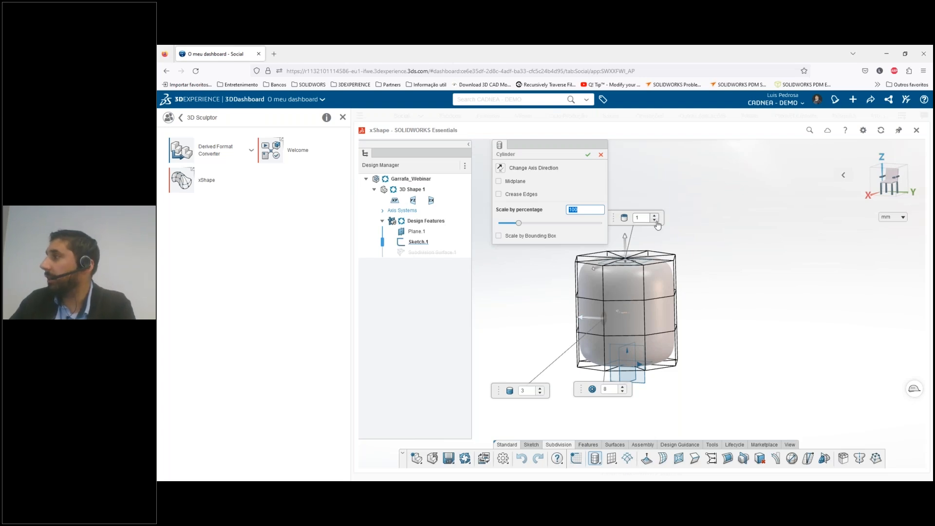
{"action": "left_click", "coordinate": [655, 216]}
{"action": "left_click", "coordinate": [655, 216]}
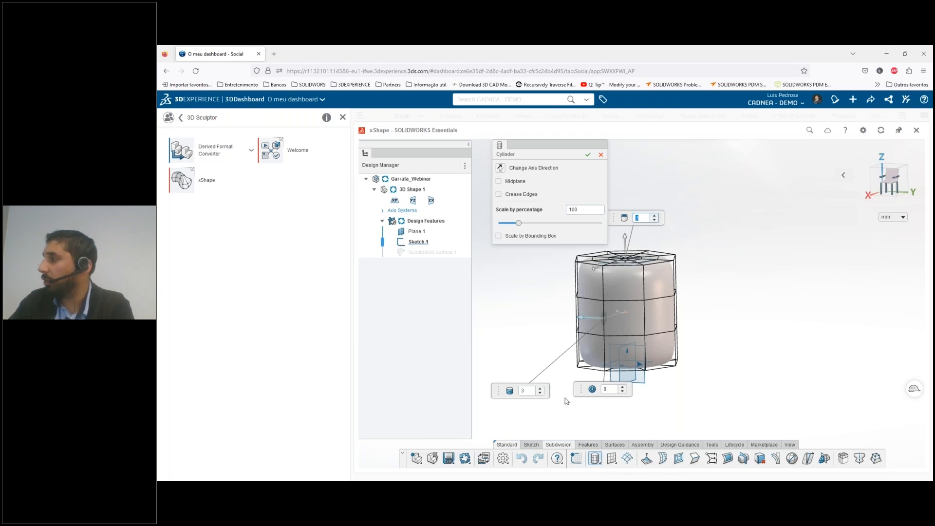
{"action": "left_click", "coordinate": [539, 390]}
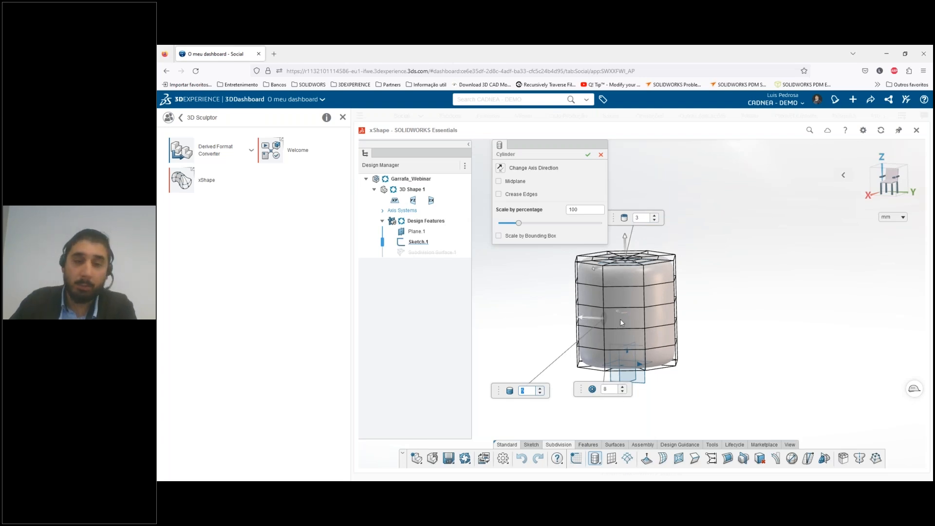
{"action": "left_click", "coordinate": [589, 155]}
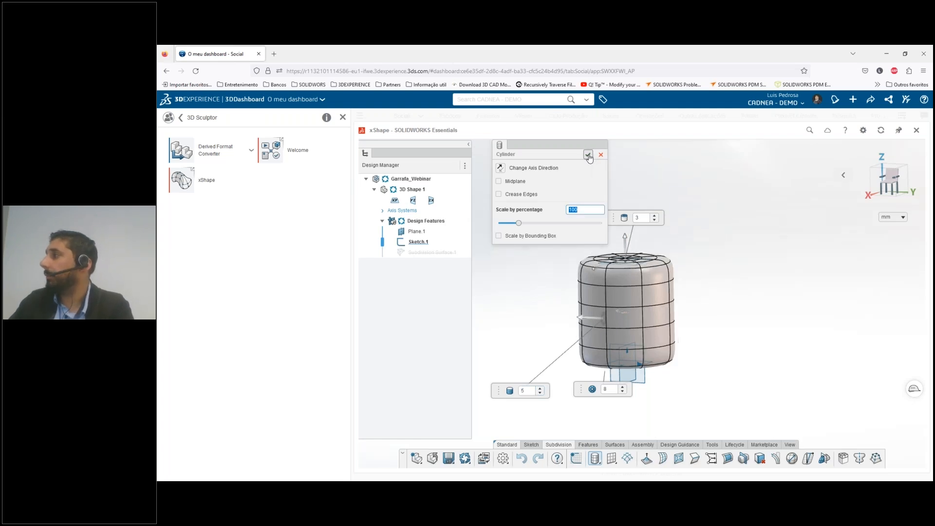
Select the cylinder's entire control cage and shorten it vertically so its top lies just below the circle sketch's plane
{"action": "scroll", "coordinate": [626, 253], "scroll_direction": "up", "scroll_amount": 3}
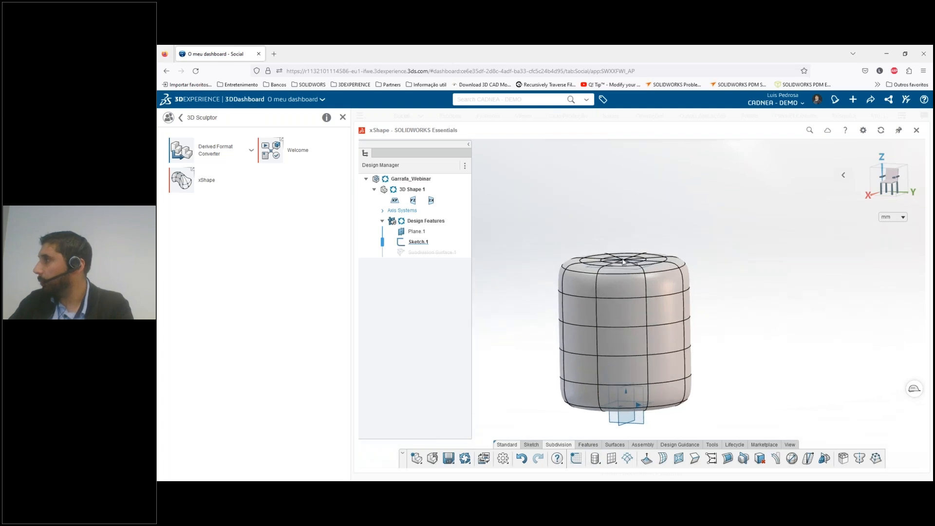
{"action": "double_click", "coordinate": [617, 320]}
{"action": "middle_click_drag", "start_coordinate": [618, 274], "coordinate": [703, 331]}
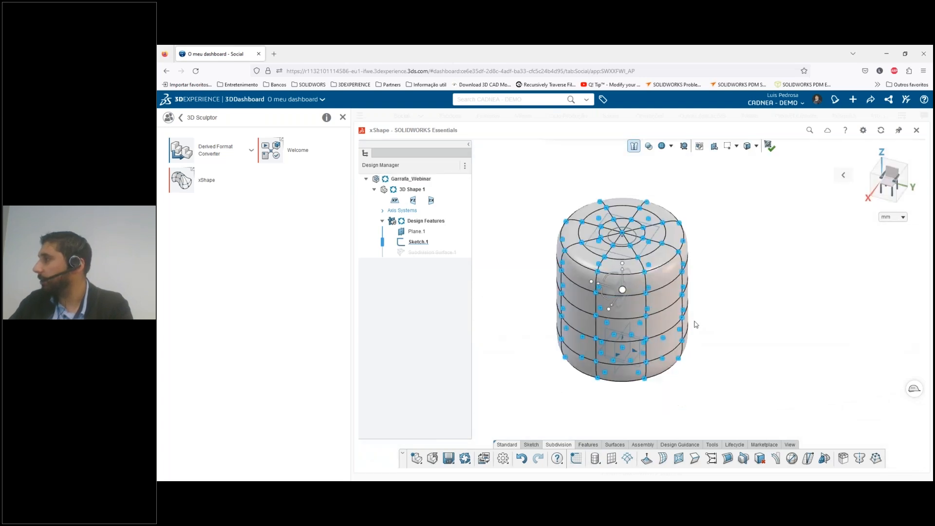
{"action": "left_click", "coordinate": [881, 187]}
{"action": "scroll", "coordinate": [697, 337], "scroll_direction": "down", "scroll_amount": 2}
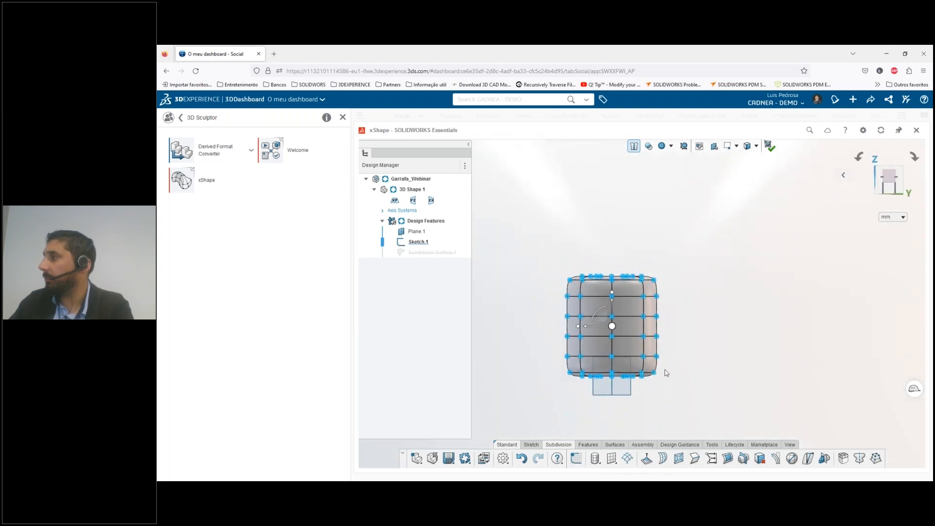
{"action": "scroll", "coordinate": [663, 297], "scroll_direction": "up", "scroll_amount": 1}
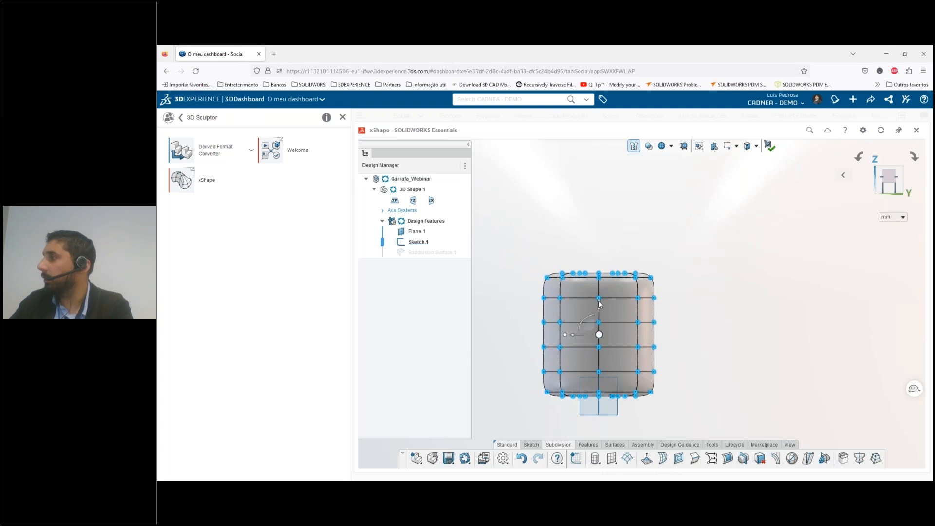
{"action": "left_click_drag", "start_coordinate": [598, 301], "coordinate": [605, 309]}
{"action": "left_click", "coordinate": [705, 350]}
{"action": "middle_click_drag", "start_coordinate": [612, 299], "coordinate": [614, 307]}
{"action": "scroll", "coordinate": [600, 281], "scroll_direction": "down", "scroll_amount": 4}
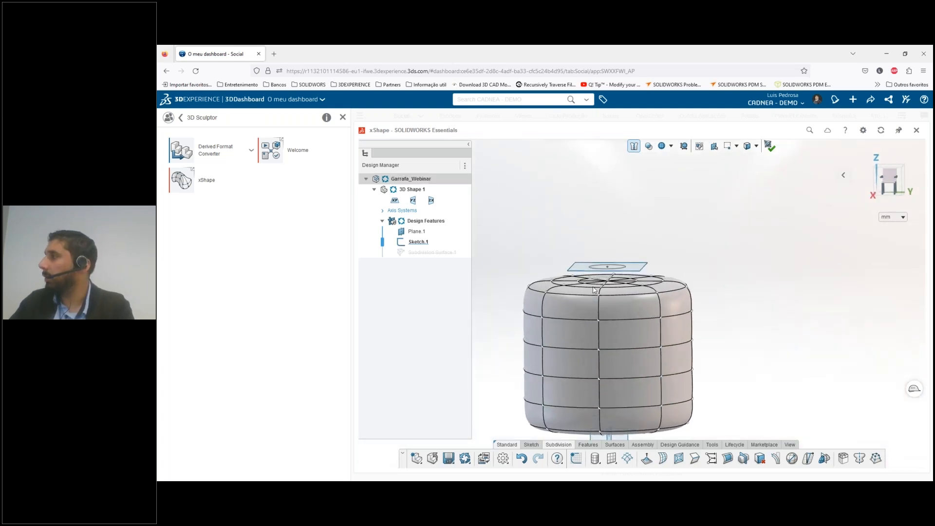
Crease the innermost circular edge loop on the cylinder's top face and clear the selection
{"action": "middle_click_drag", "start_coordinate": [599, 263], "coordinate": [598, 271]}
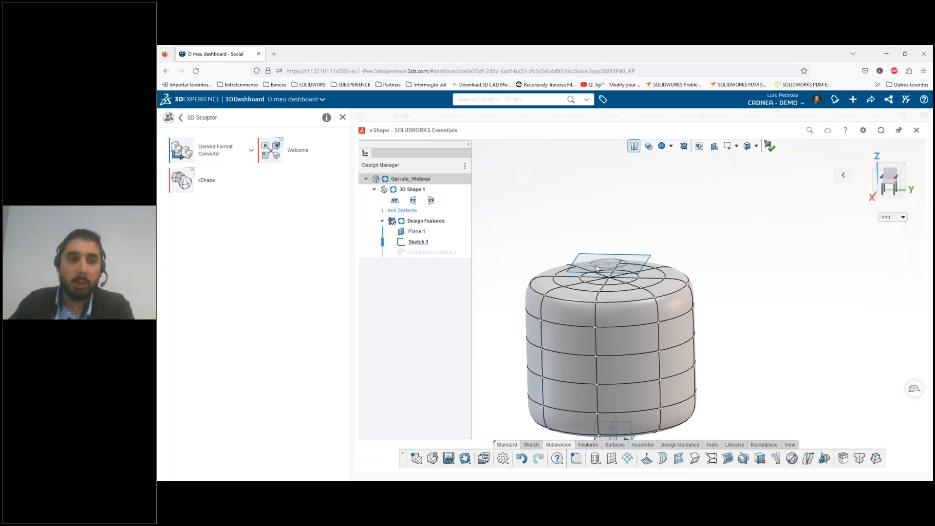
{"action": "scroll", "coordinate": [595, 272], "scroll_direction": "down", "scroll_amount": 3}
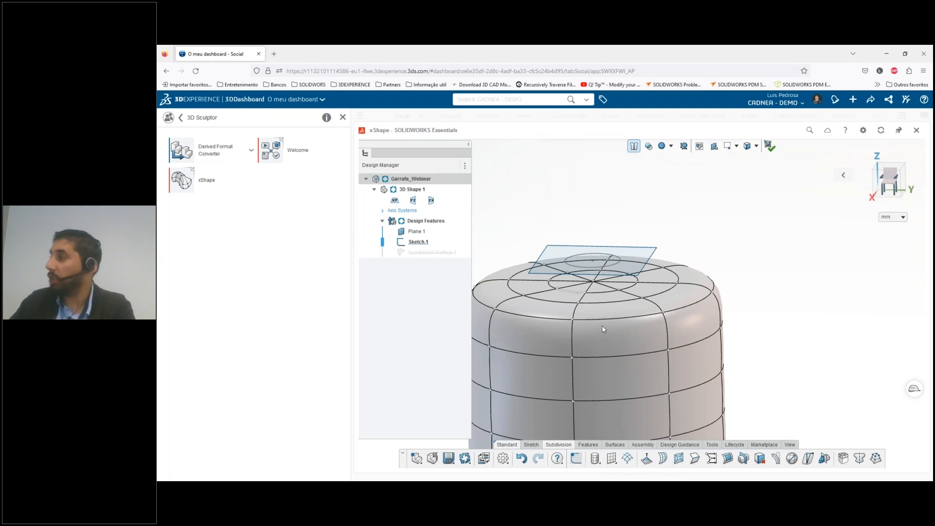
{"action": "scroll", "coordinate": [603, 329], "scroll_direction": "up", "scroll_amount": 2}
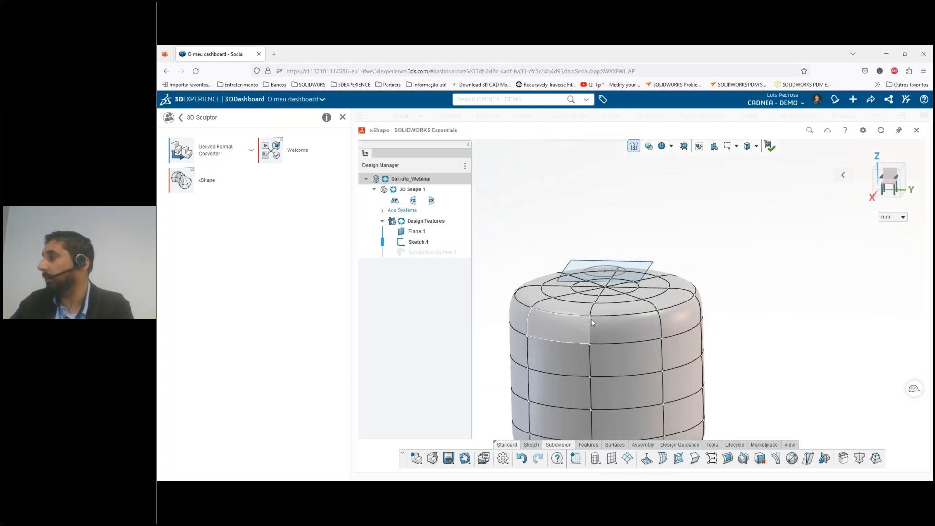
{"action": "scroll", "coordinate": [593, 323], "scroll_direction": "up", "scroll_amount": 1}
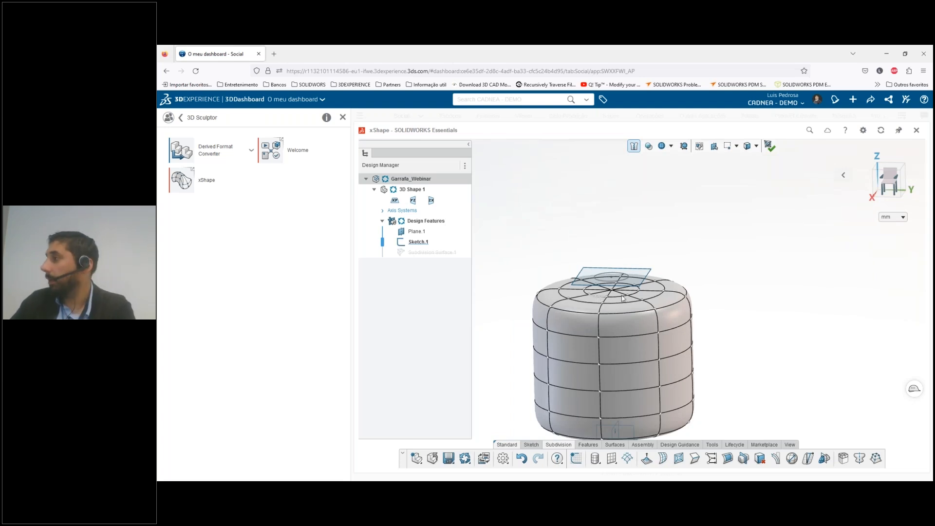
{"action": "scroll", "coordinate": [602, 300], "scroll_direction": "down", "scroll_amount": 2}
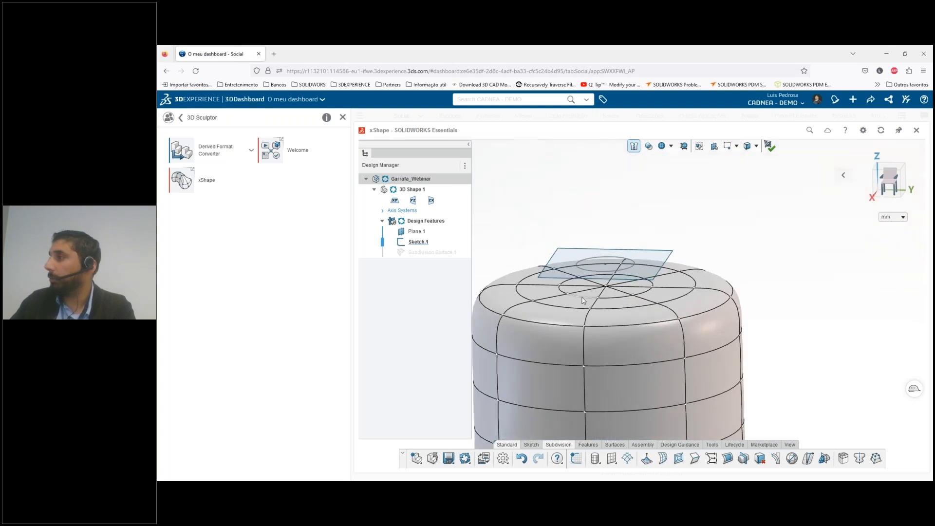
{"action": "left_click", "coordinate": [583, 300]}
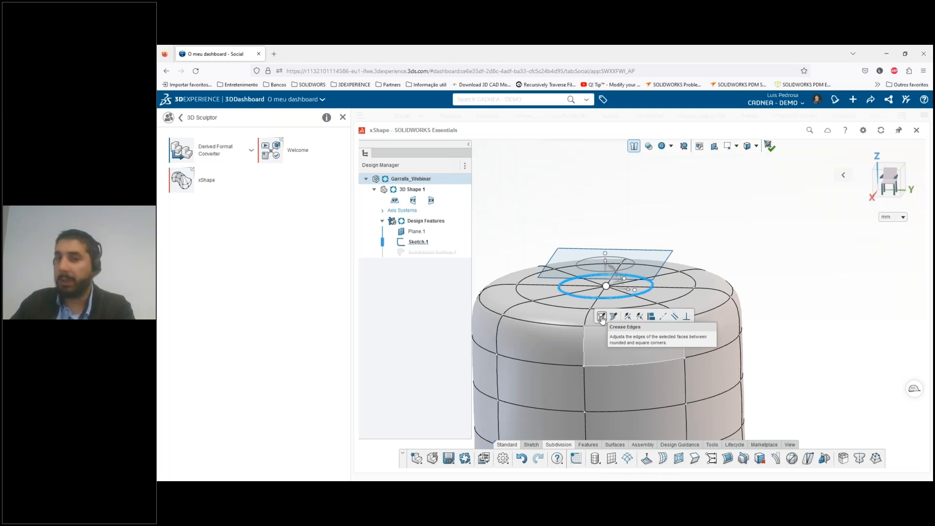
{"action": "left_click", "coordinate": [602, 317]}
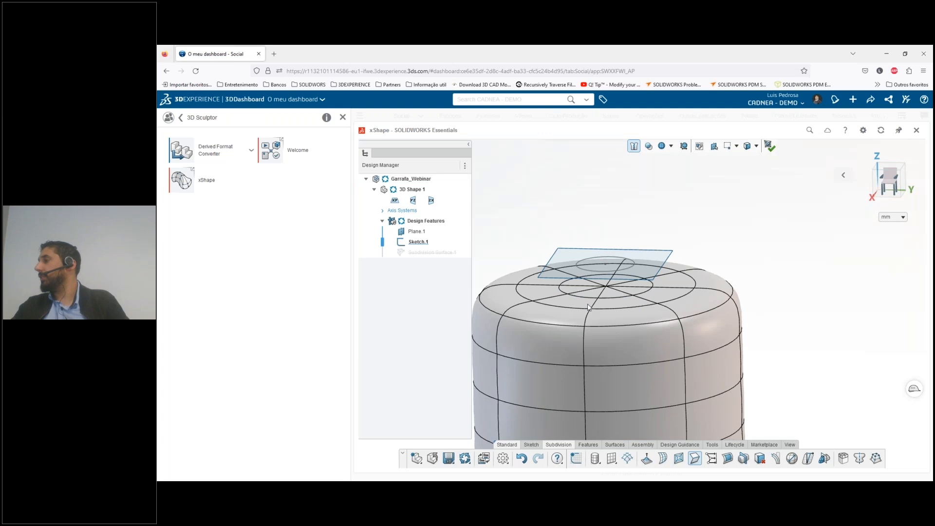
{"action": "left_click", "coordinate": [784, 248]}
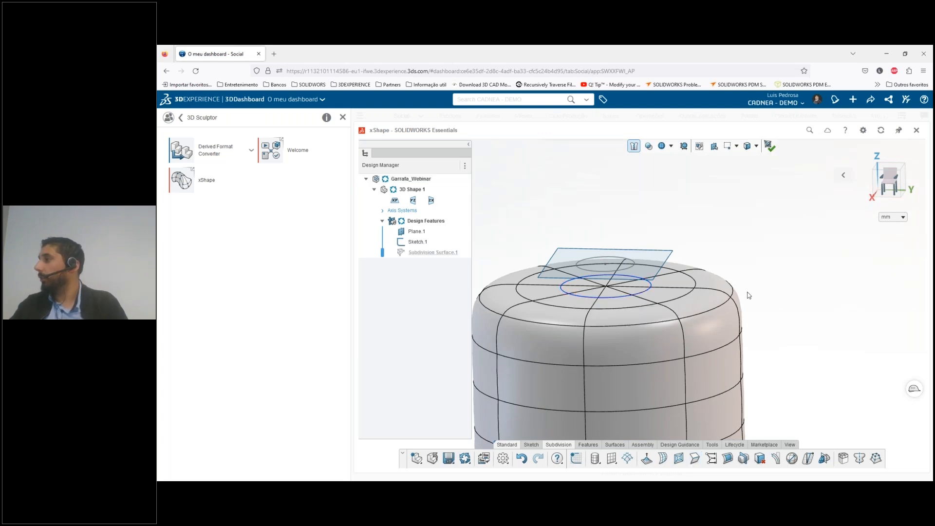
{"action": "left_click", "coordinate": [553, 297]}
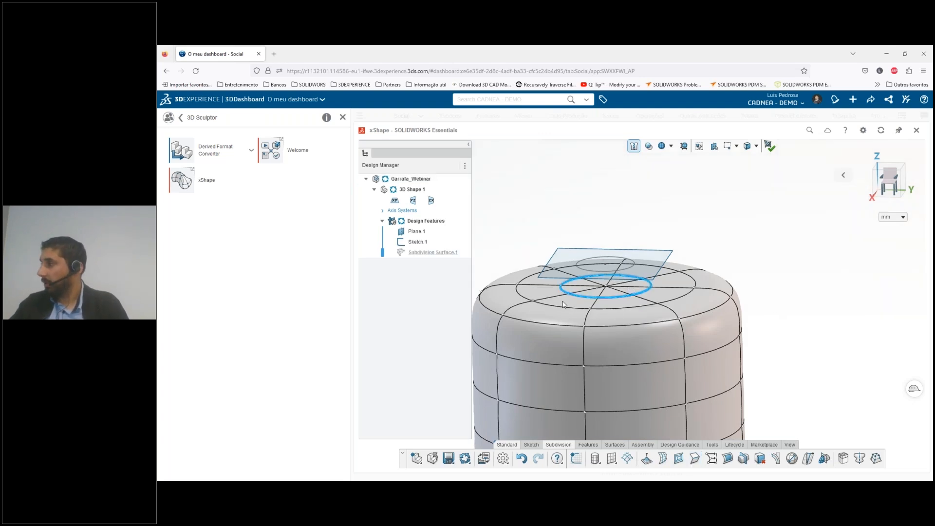
{"action": "middle_click_drag", "start_coordinate": [595, 315], "coordinate": [551, 329]}
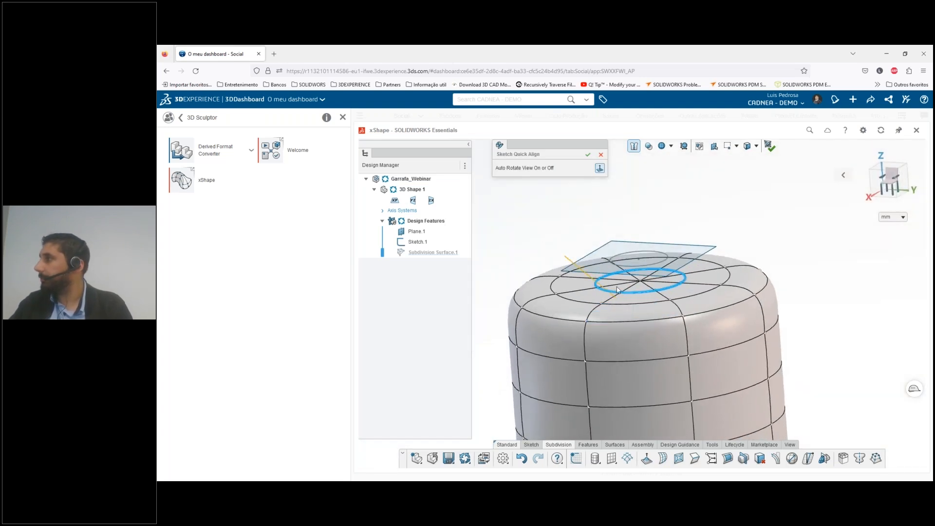
{"action": "scroll", "coordinate": [617, 289], "scroll_direction": "up", "scroll_amount": 5}
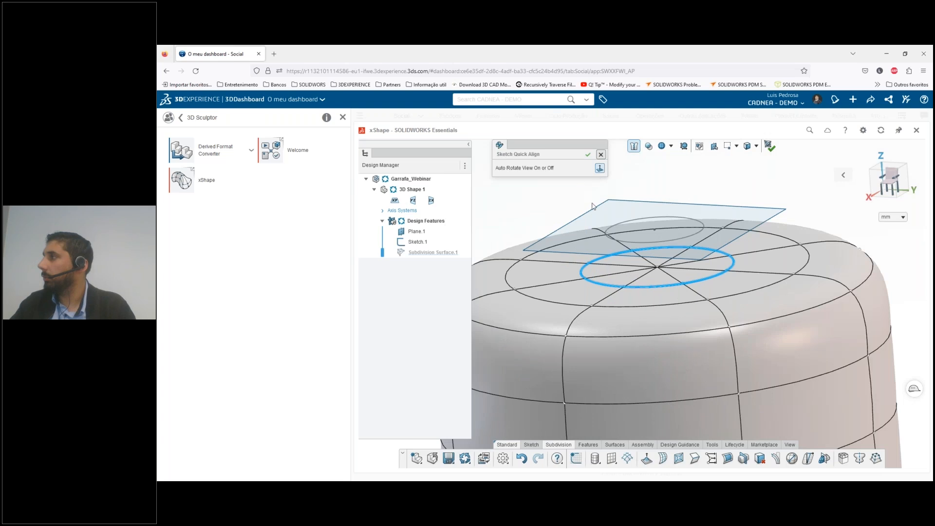
{"action": "left_click", "coordinate": [600, 154]}
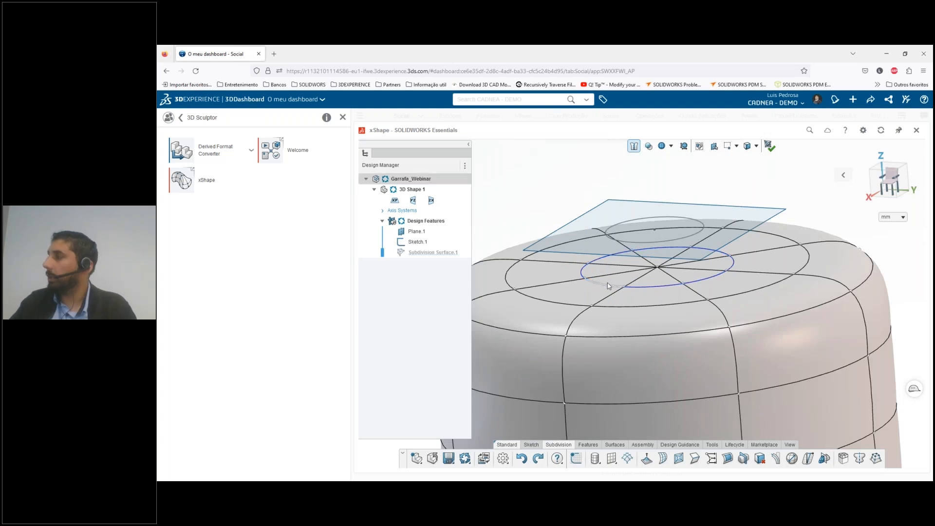
Select all the wedge-shaped faces inside the creased loop on the cylinder's top
{"action": "left_click", "coordinate": [672, 280]}
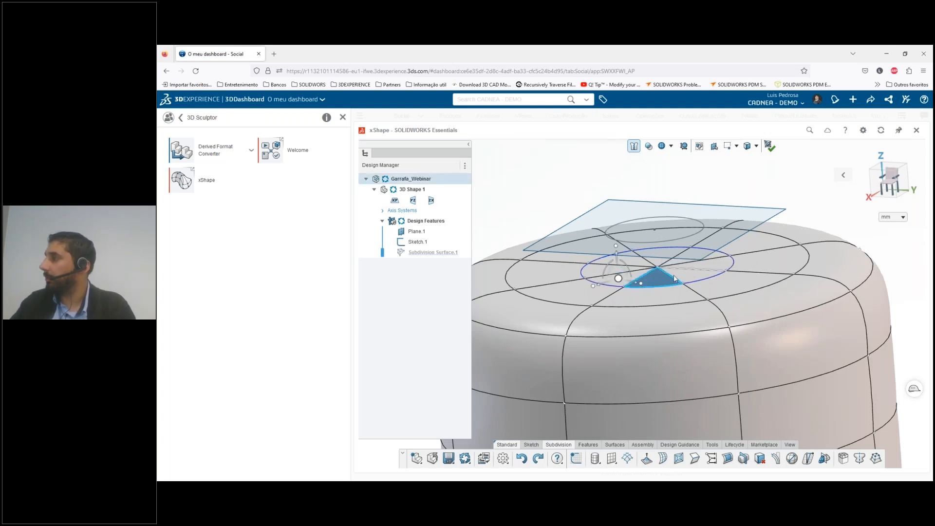
{"action": "left_click", "coordinate": [692, 273], "text": "ctrl"}
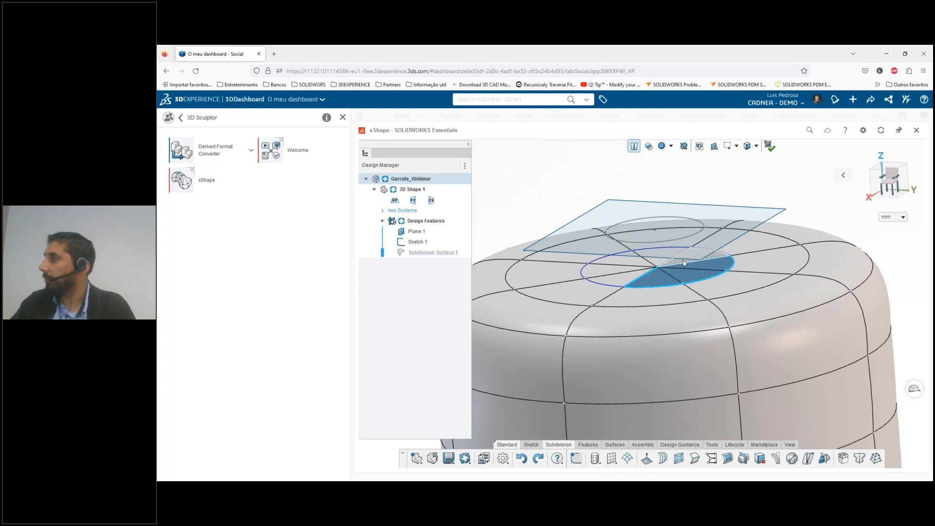
{"action": "left_click", "coordinate": [674, 260], "text": "ctrl"}
{"action": "left_click", "coordinate": [651, 257], "text": "ctrl"}
{"action": "left_click", "coordinate": [631, 260], "text": "ctrl"}
{"action": "left_click", "coordinate": [610, 269], "text": "ctrl"}
{"action": "left_click", "coordinate": [620, 278], "text": "ctrl"}
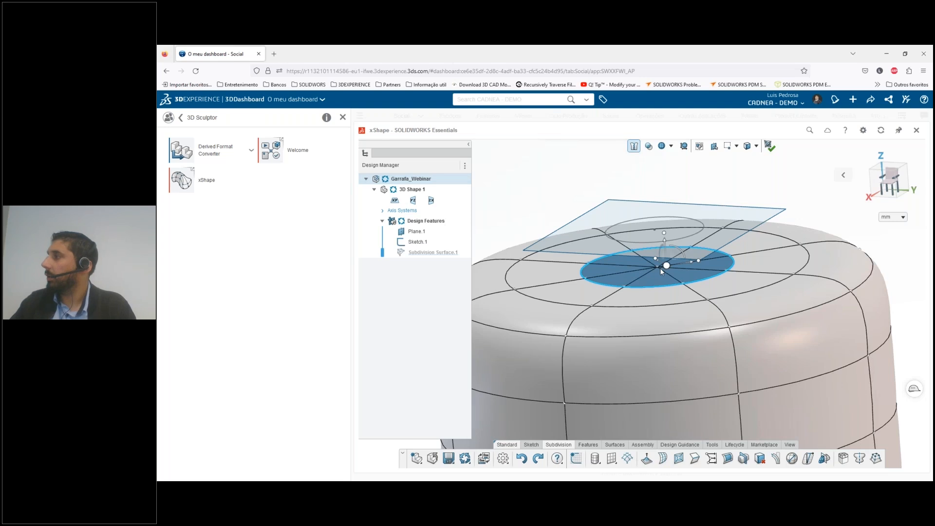
{"action": "scroll", "coordinate": [662, 270], "scroll_direction": "down", "scroll_amount": 2}
{"action": "left_click_drag", "start_coordinate": [662, 270], "coordinate": [650, 253]}
{"action": "middle_click_drag", "start_coordinate": [649, 253], "coordinate": [652, 252]}
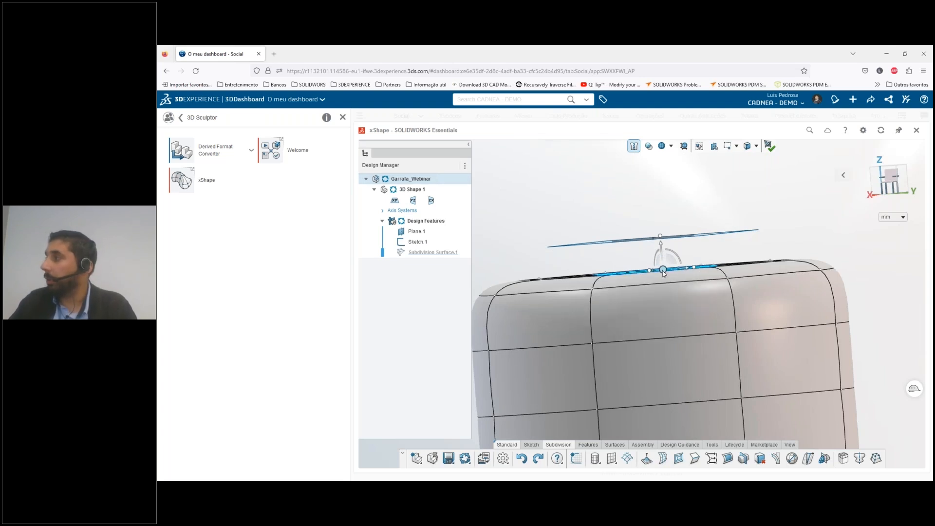
Set the manipulator's orientation to XYZ for the selected top faces
{"action": "left_click", "coordinate": [663, 271]}
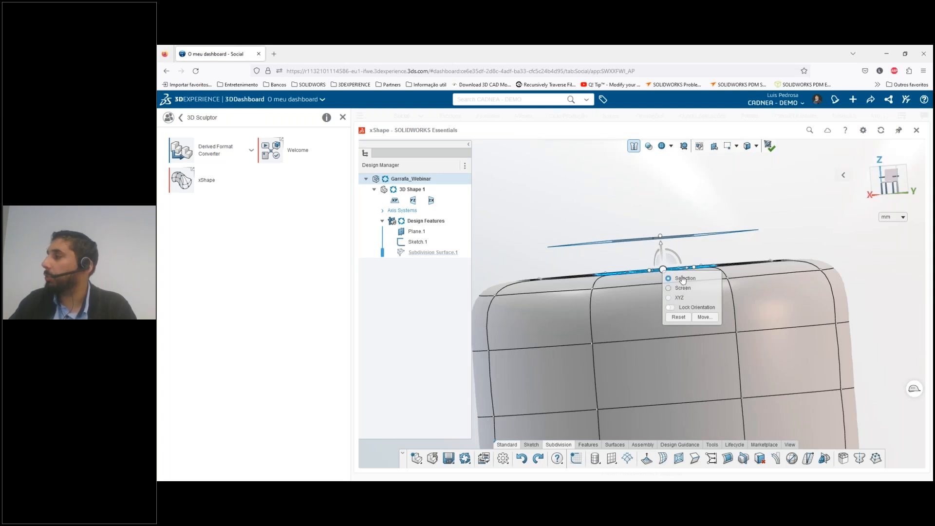
{"action": "left_click", "coordinate": [674, 299]}
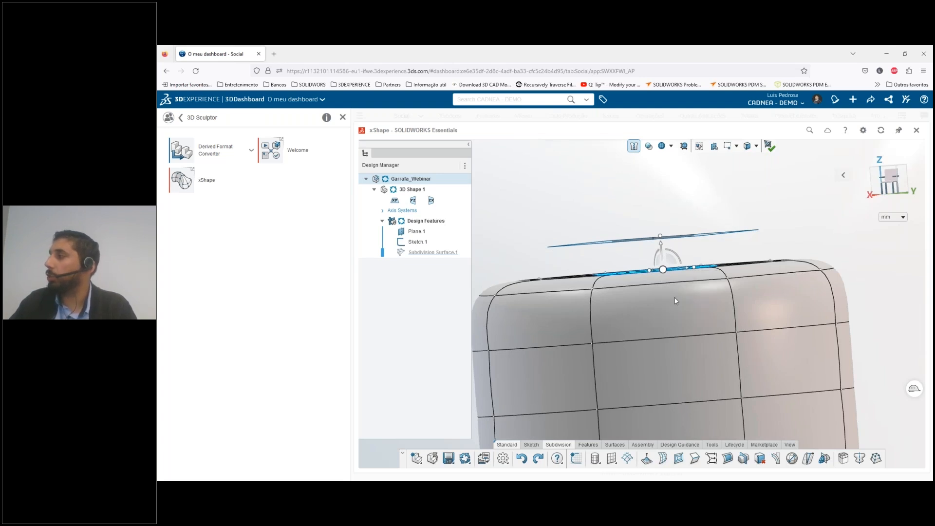
{"action": "left_click", "coordinate": [664, 270]}
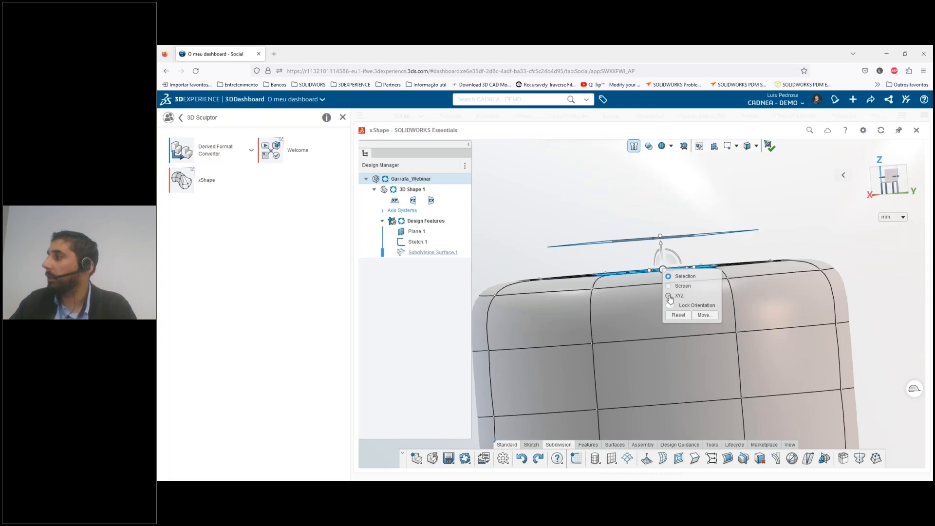
{"action": "left_click", "coordinate": [670, 297]}
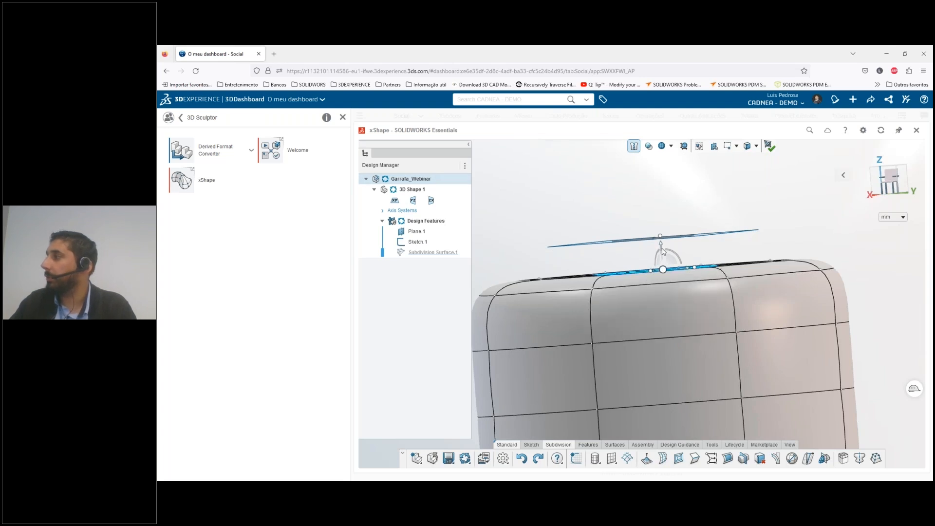
Try raising the selected inner faces vertically toward the circle's plane, and undo both that move and the loop's crease
{"action": "scroll", "coordinate": [661, 251], "scroll_direction": "up", "scroll_amount": 2}
{"action": "left_click_drag", "start_coordinate": [661, 257], "coordinate": [656, 239]}
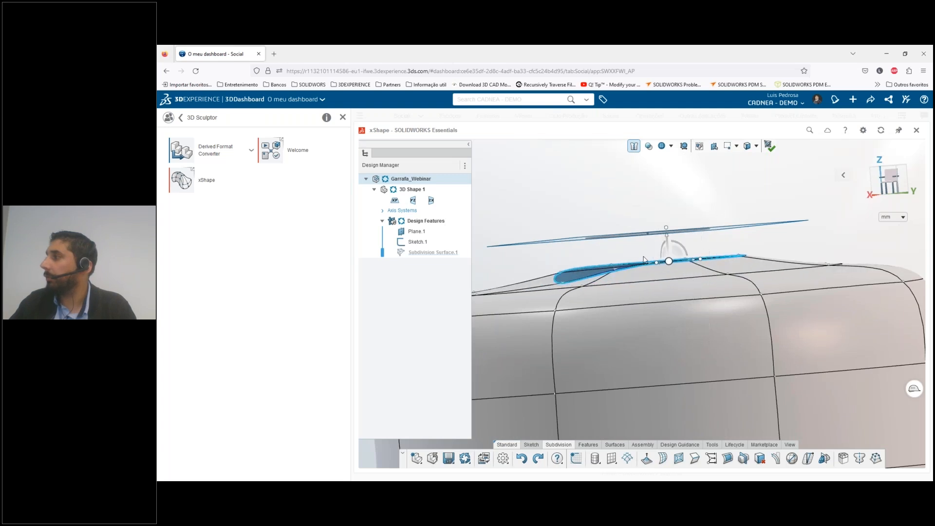
{"action": "middle_click_drag", "start_coordinate": [746, 265], "coordinate": [748, 269]}
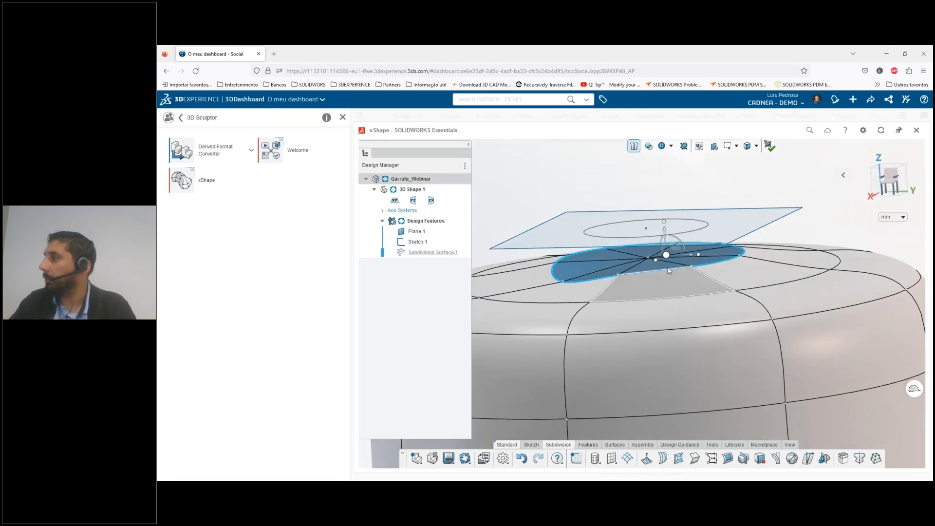
{"action": "key", "text": "Escape"}
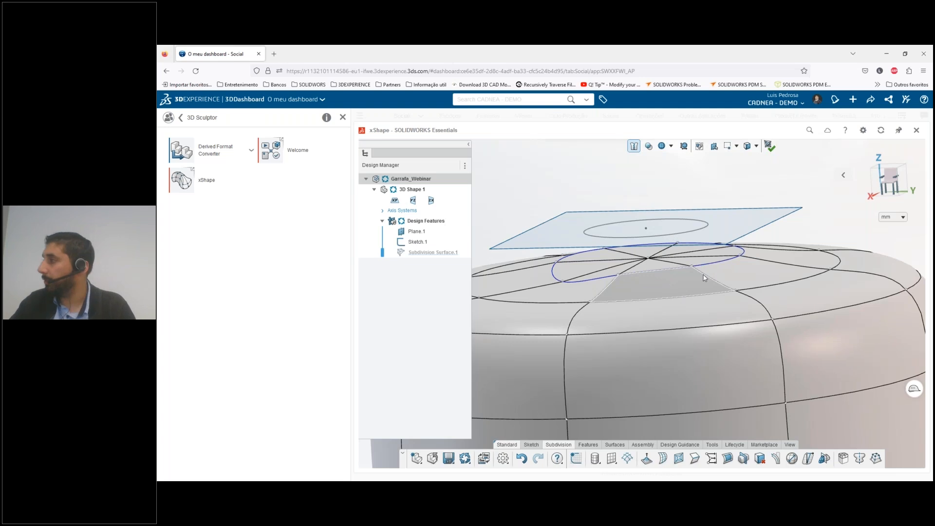
{"action": "key", "text": "ctrl+z"}
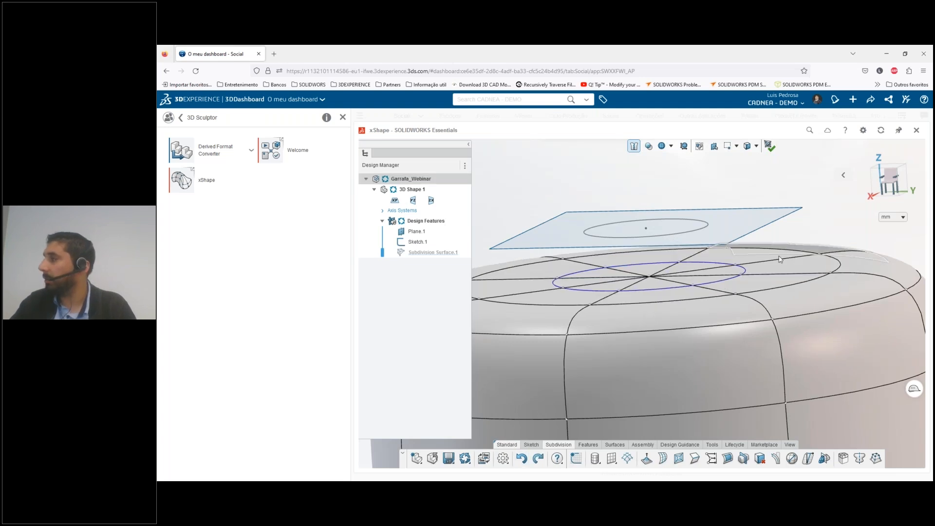
{"action": "key", "text": "ctrl+z"}
Select the faces around the centre of the cylinder's top again and raise them vertically slightly toward the circle's plane
{"action": "left_click", "coordinate": [588, 284]}
{"action": "left_click_drag", "start_coordinate": [613, 289], "coordinate": [692, 275]}
{"action": "left_click", "coordinate": [691, 272], "text": "ctrl"}
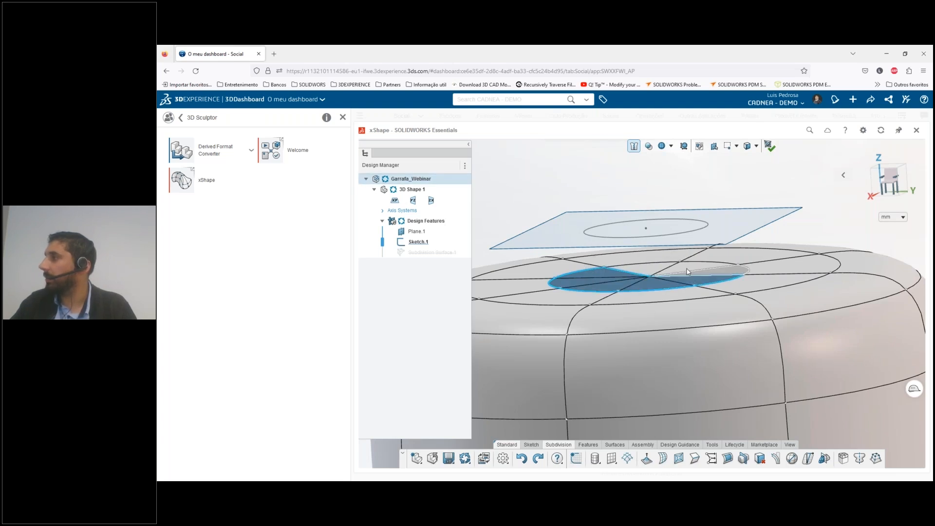
{"action": "left_click", "coordinate": [684, 268], "text": "ctrl"}
{"action": "left_click", "coordinate": [656, 267], "text": "ctrl"}
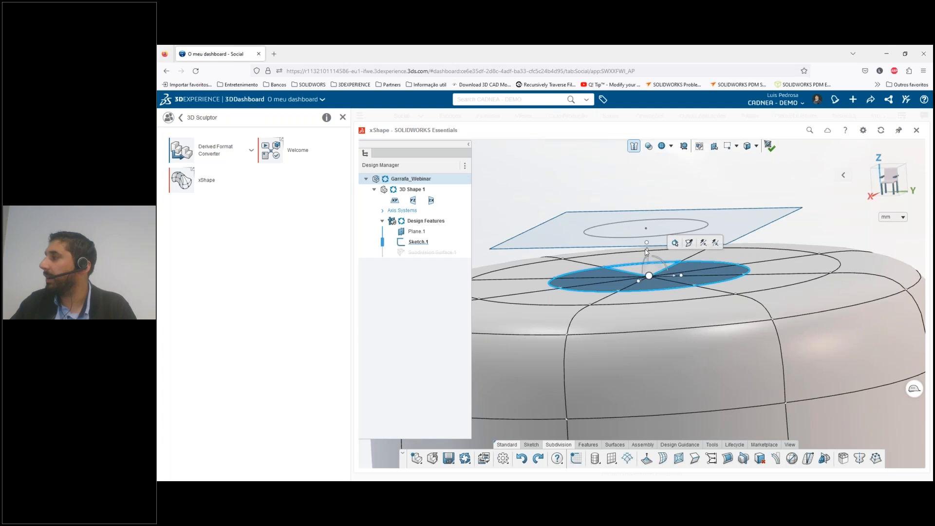
{"action": "left_click_drag", "start_coordinate": [648, 255], "coordinate": [646, 240]}
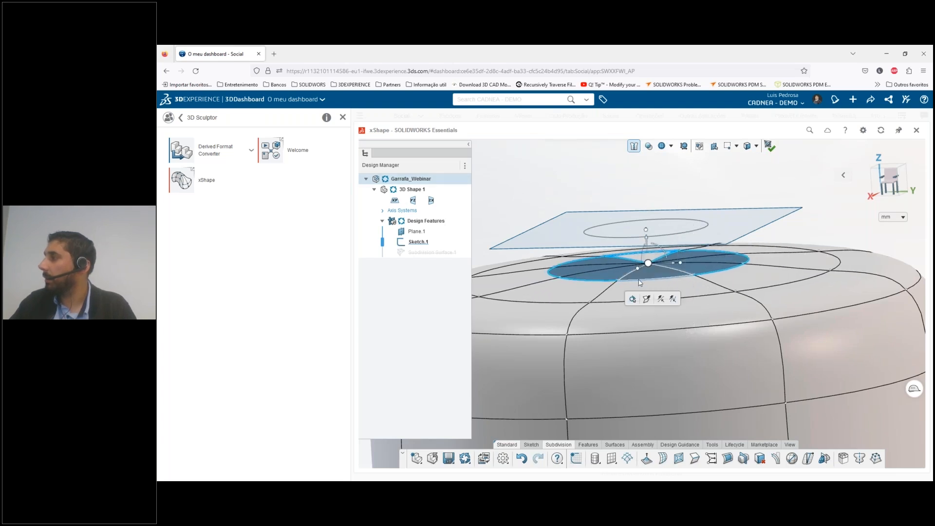
Select the circular edge loop bordering the raised inner faces and crease it
{"action": "left_click", "coordinate": [638, 280]}
{"action": "double_click", "coordinate": [639, 281]}
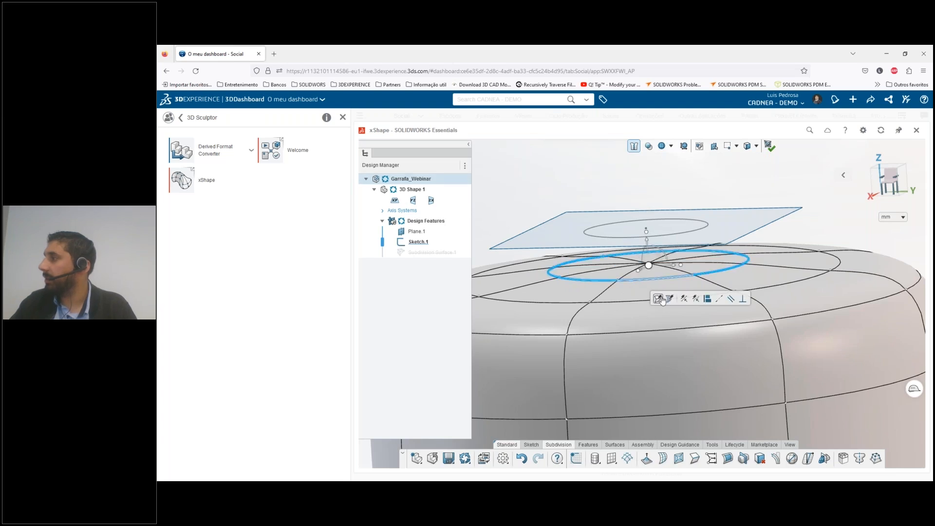
{"action": "left_click", "coordinate": [657, 298]}
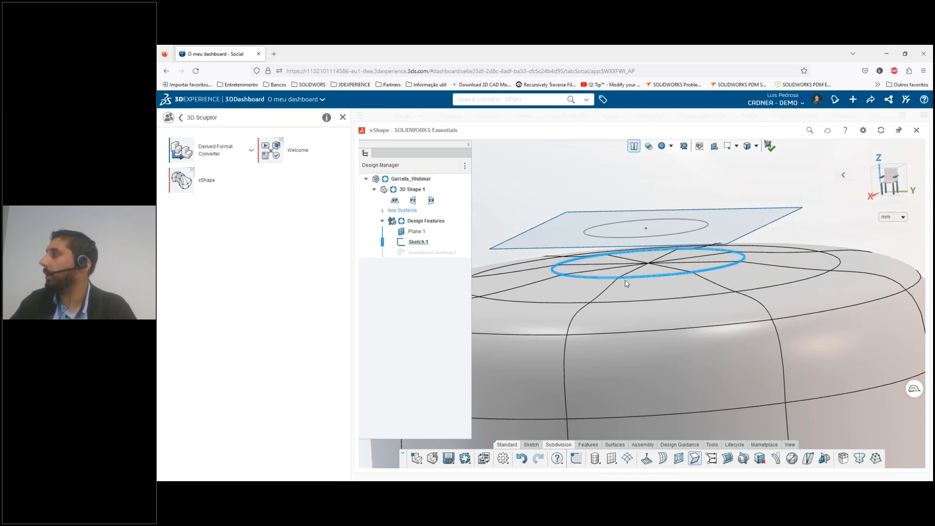
Align the creased edge loop to the sketched neck circle with Align to Curve
{"action": "left_click", "coordinate": [678, 279]}
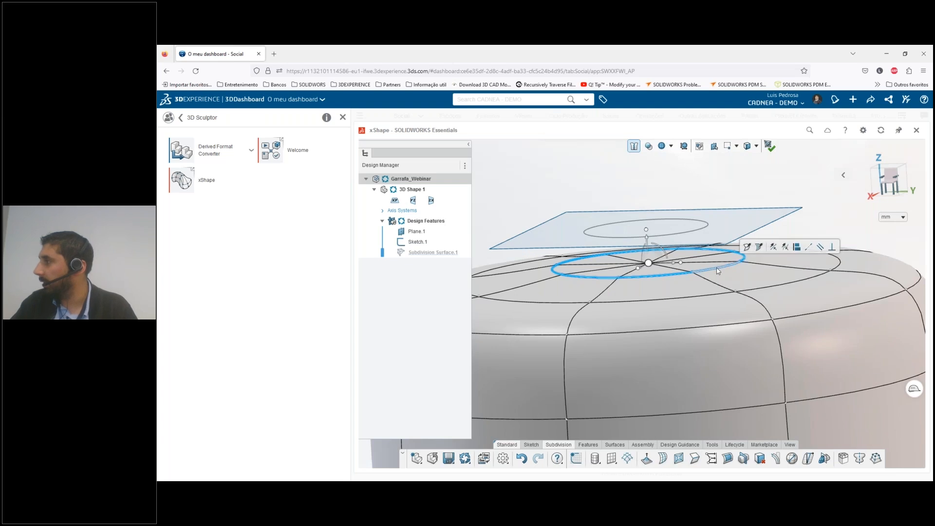
{"action": "left_click", "coordinate": [708, 227]}
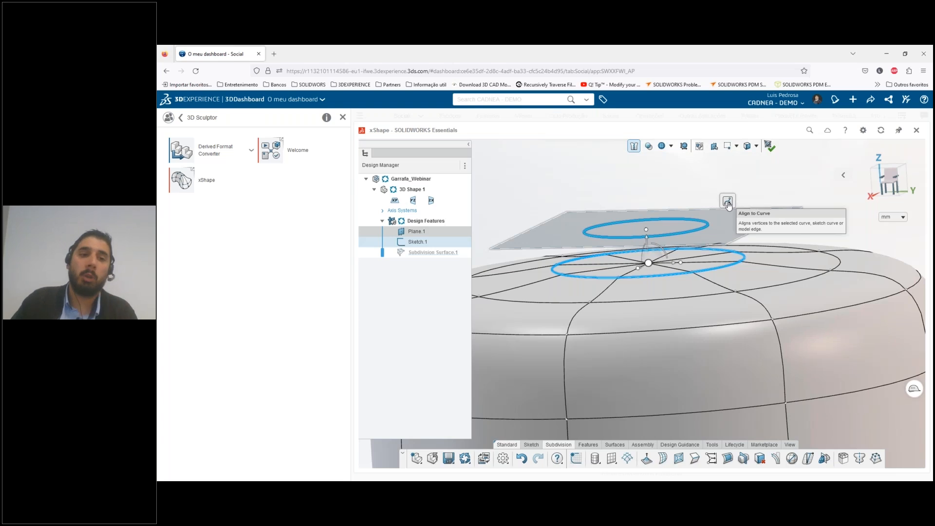
{"action": "left_click", "coordinate": [728, 201]}
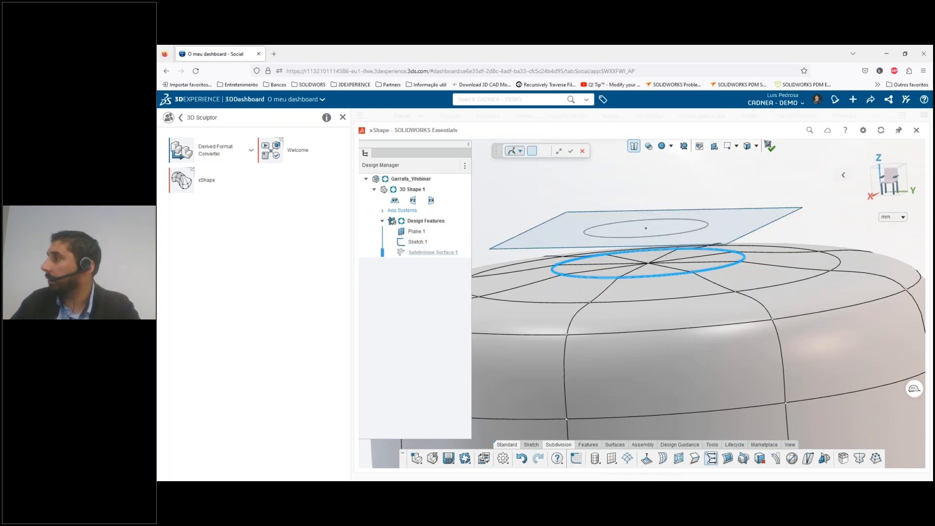
{"action": "left_click", "coordinate": [734, 256]}
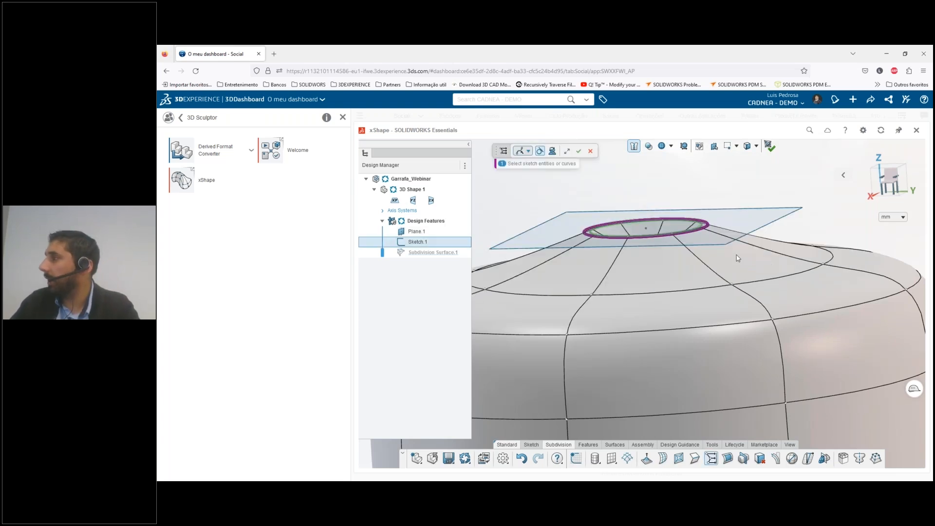
In a straight side view, select the body's cage points below the neck loop, move them down to lengthen the shoulder, and clear the selection
{"action": "middle_click_drag", "start_coordinate": [669, 256], "coordinate": [656, 295]}
{"action": "mouse_move", "coordinate": [639, 247]}
{"action": "middle_mouse_down"}
{"action": "mouse_move", "coordinate": [654, 305]}
{"action": "mouse_move", "coordinate": [644, 279]}
{"action": "middle_mouse_up"}
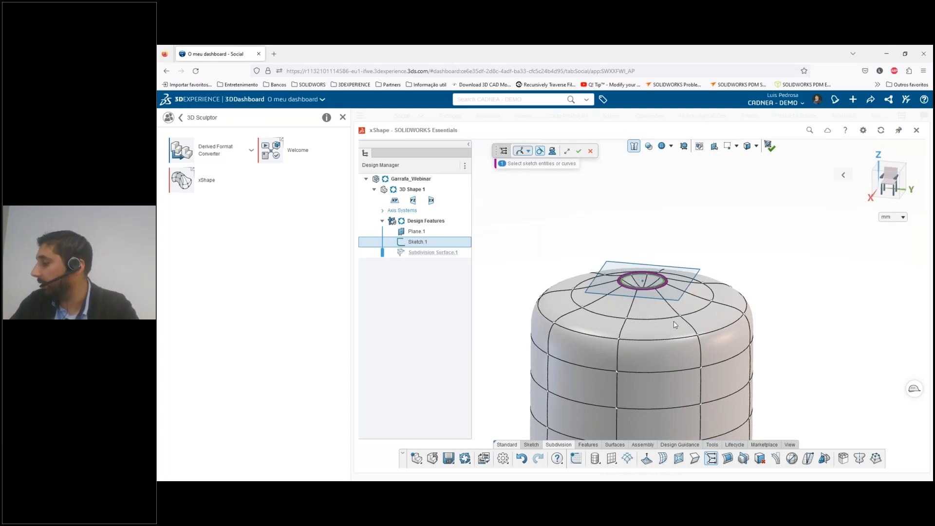
{"action": "middle_click_drag", "start_coordinate": [650, 320], "coordinate": [655, 363]}
{"action": "scroll", "coordinate": [660, 364], "scroll_direction": "down", "scroll_amount": 5}
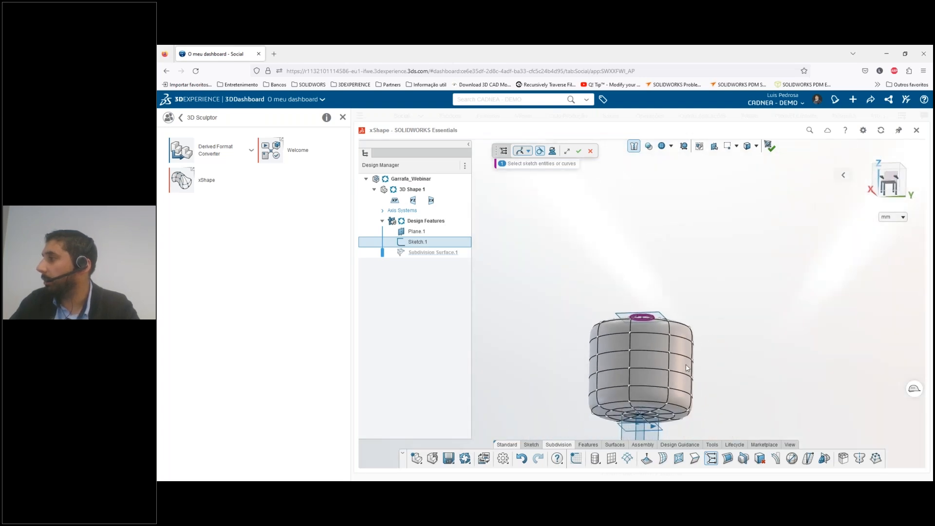
{"action": "left_click", "coordinate": [884, 187]}
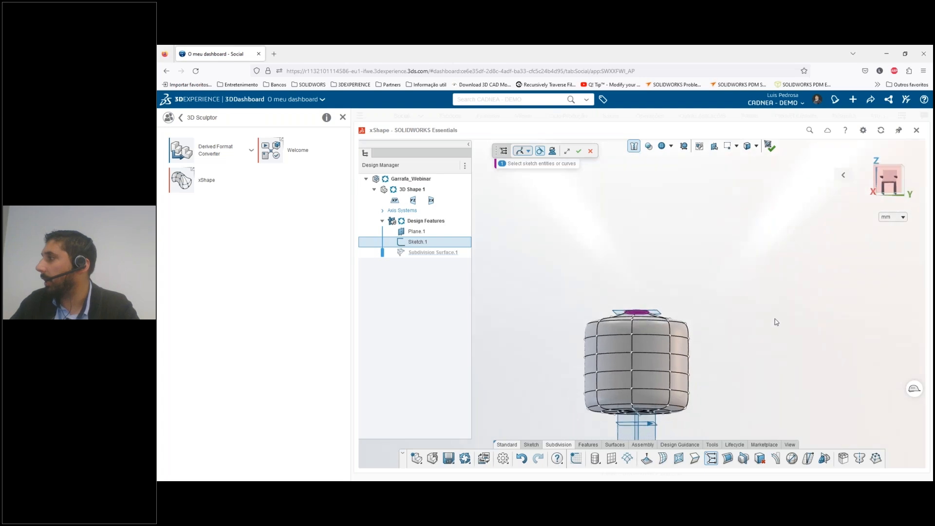
{"action": "scroll", "coordinate": [688, 344], "scroll_direction": "up", "scroll_amount": 2}
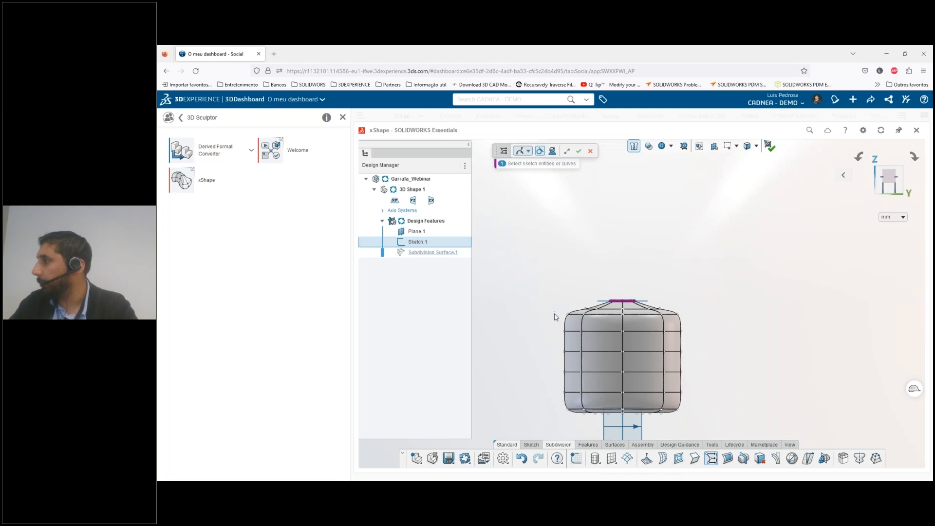
{"action": "left_click_drag", "start_coordinate": [551, 310], "coordinate": [730, 427]}
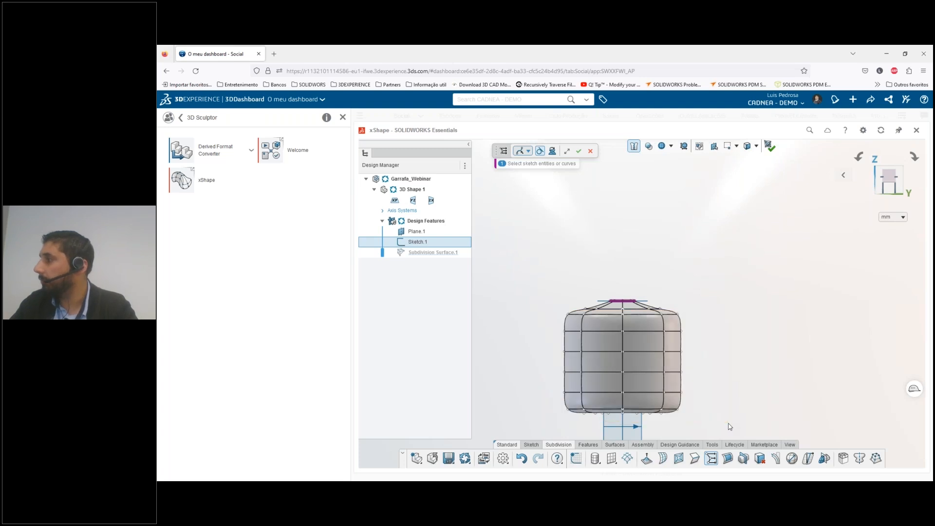
{"action": "scroll", "coordinate": [717, 422], "scroll_direction": "down", "scroll_amount": 1}
{"action": "left_click_drag", "start_coordinate": [699, 422], "coordinate": [510, 299]}
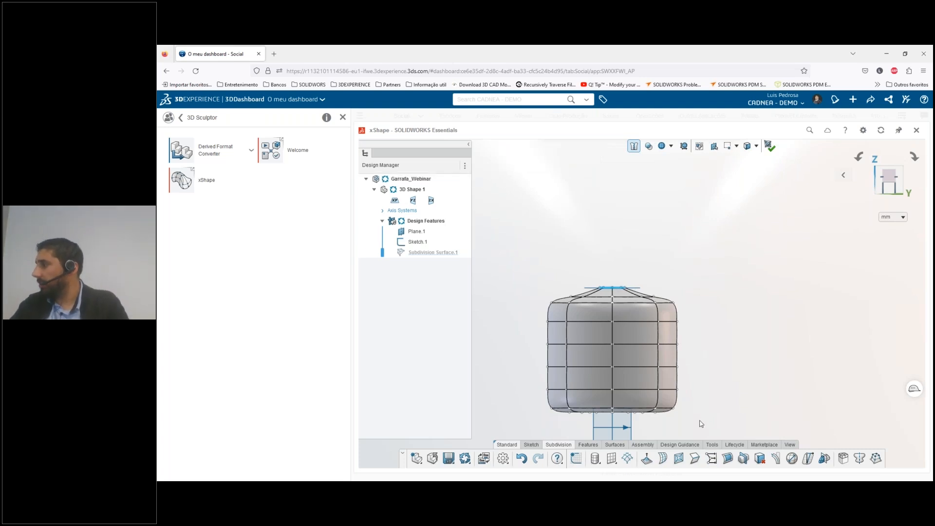
{"action": "left_click_drag", "start_coordinate": [701, 419], "coordinate": [518, 296]}
{"action": "left_click_drag", "start_coordinate": [612, 332], "coordinate": [614, 349]}
{"action": "left_click", "coordinate": [720, 420]}
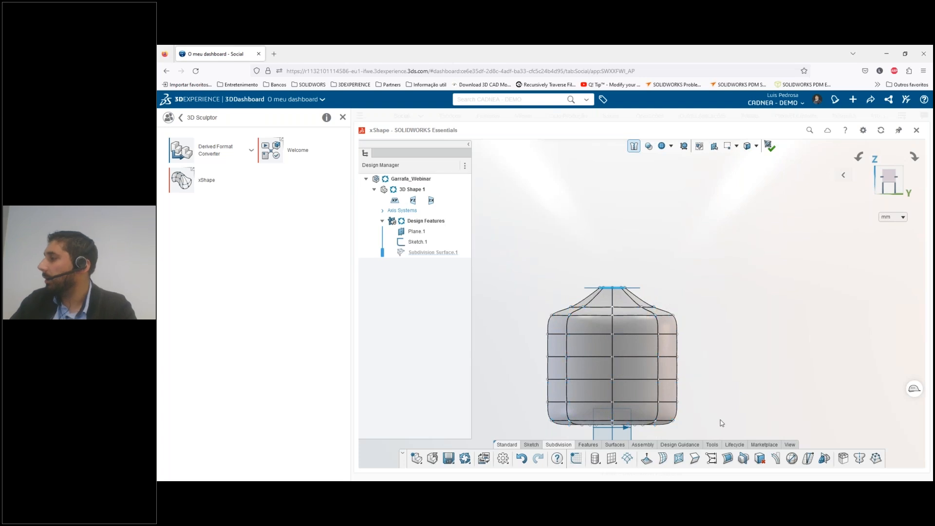
{"action": "scroll", "coordinate": [673, 414], "scroll_direction": "down", "scroll_amount": 2}
{"action": "scroll", "coordinate": [659, 328], "scroll_direction": "up", "scroll_amount": 2}
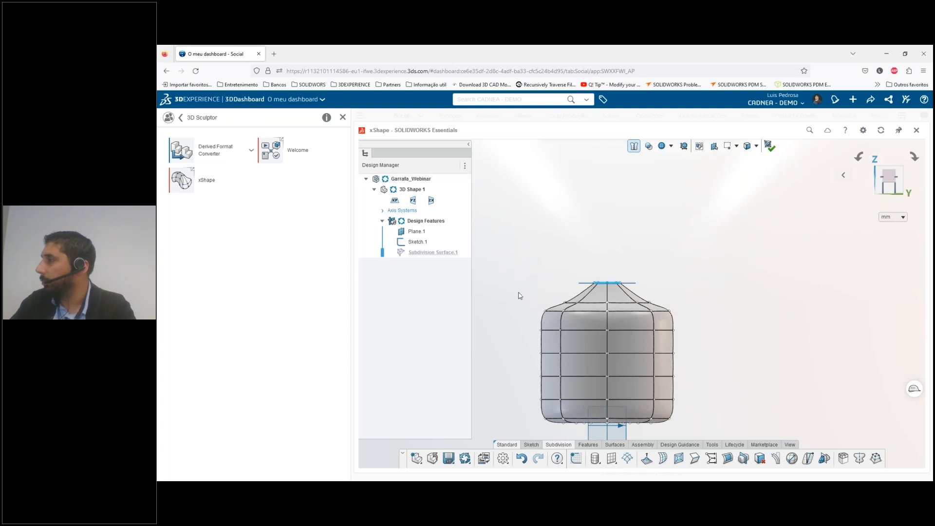
{"action": "left_click_drag", "start_coordinate": [514, 284], "coordinate": [551, 317]}
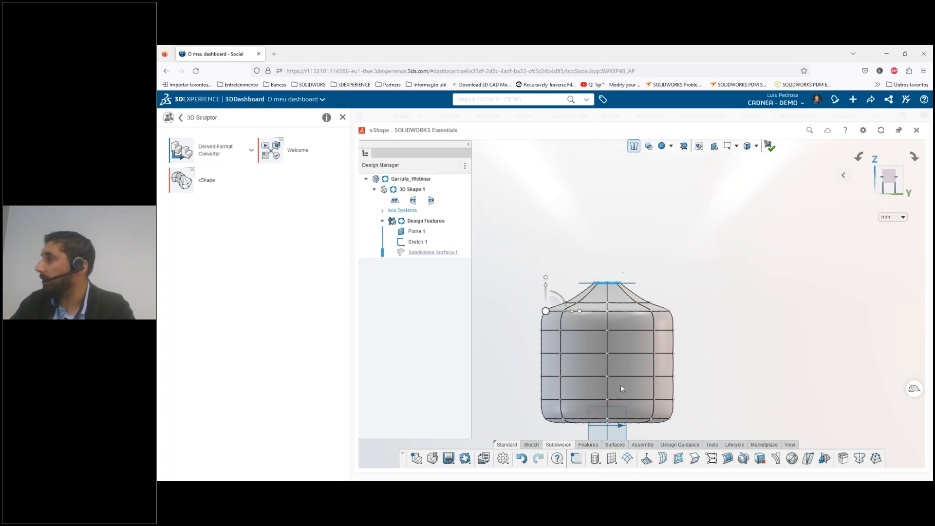
{"action": "left_click", "coordinate": [501, 313]}
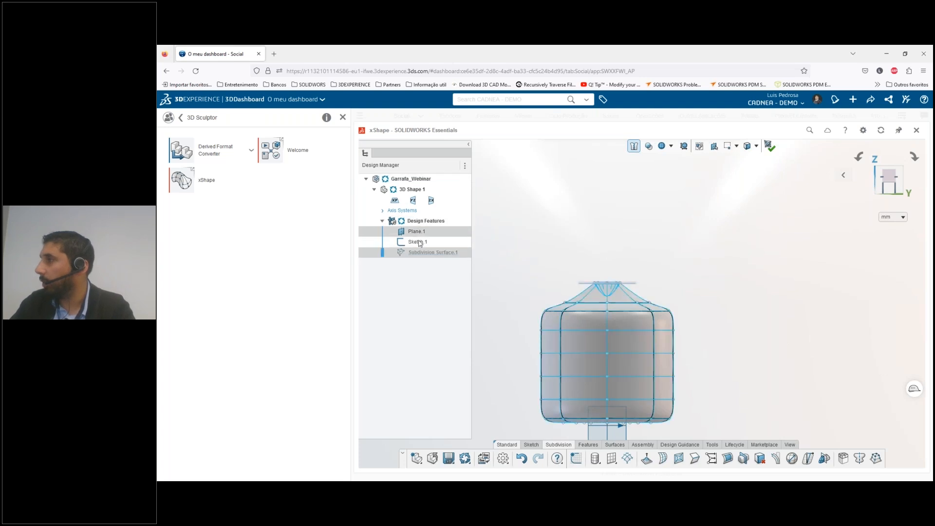
Apply Symmetry to the subdivision body about the zx plane
{"action": "left_click", "coordinate": [430, 201]}
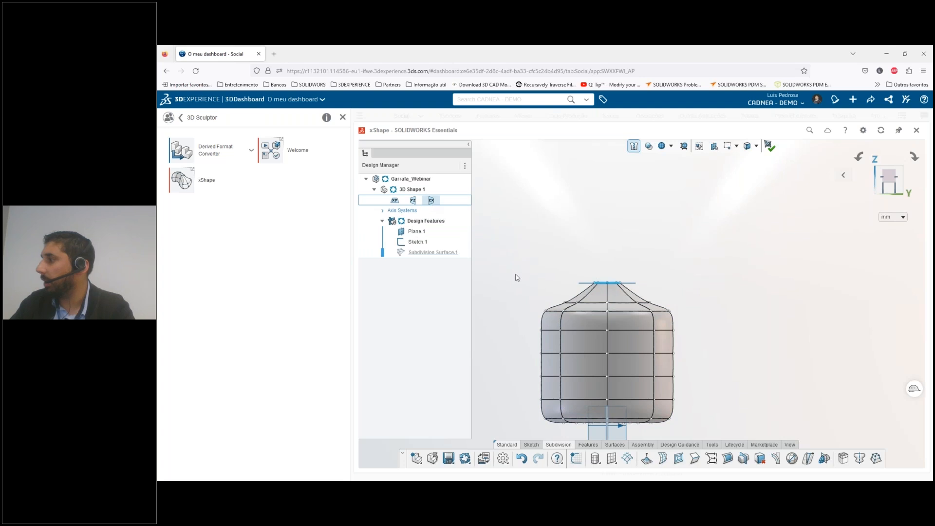
{"action": "left_click", "coordinate": [860, 459]}
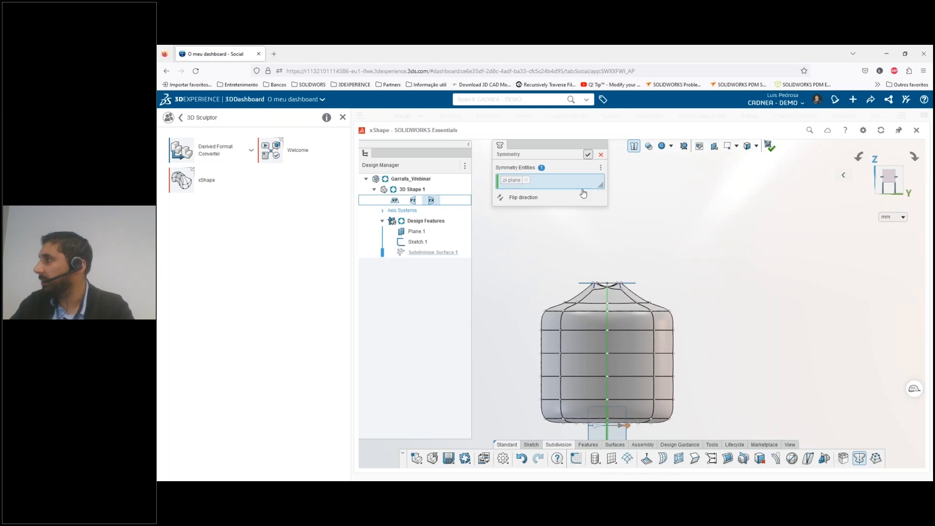
{"action": "left_click", "coordinate": [588, 155]}
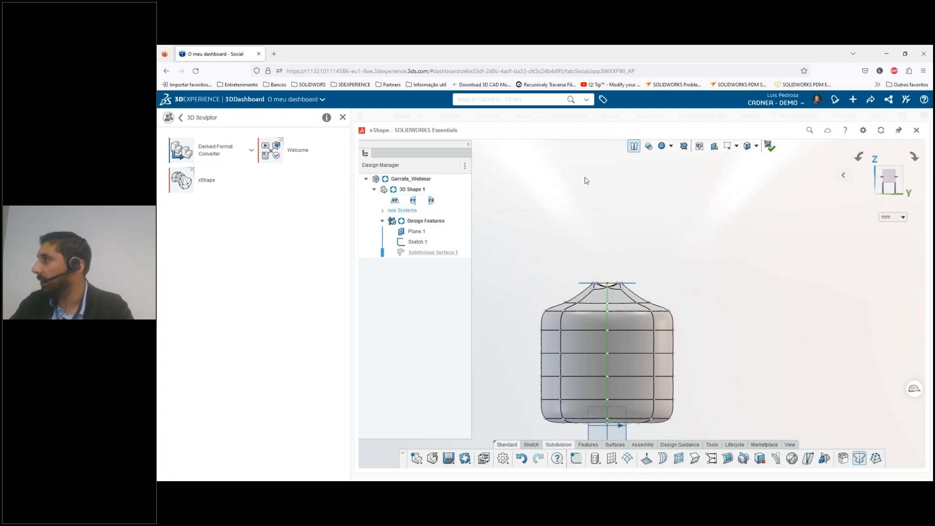
Try to taper the upper body by moving the cage points below the neck inward with symmetry active
{"action": "left_click_drag", "start_coordinate": [519, 283], "coordinate": [561, 323]}
{"action": "left_click_drag", "start_coordinate": [575, 334], "coordinate": [609, 323]}
{"action": "left_click", "coordinate": [539, 292]}
{"action": "scroll", "coordinate": [572, 309], "scroll_direction": "up", "scroll_amount": 3}
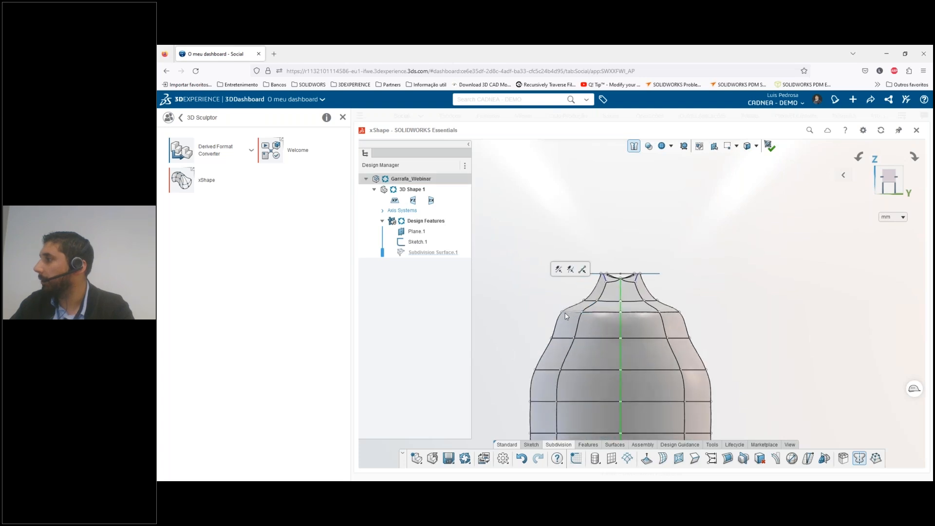
{"action": "left_click", "coordinate": [562, 311]}
{"action": "left_click_drag", "start_coordinate": [590, 313], "coordinate": [654, 322]}
{"action": "scroll", "coordinate": [582, 314], "scroll_direction": "up", "scroll_amount": 5}
{"action": "scroll", "coordinate": [678, 296], "scroll_direction": "down", "scroll_amount": 4}
{"action": "middle_click_drag", "start_coordinate": [674, 301], "coordinate": [650, 337]}
{"action": "scroll", "coordinate": [677, 319], "scroll_direction": "down", "scroll_amount": 6}
{"action": "scroll", "coordinate": [702, 269], "scroll_direction": "up", "scroll_amount": 6}
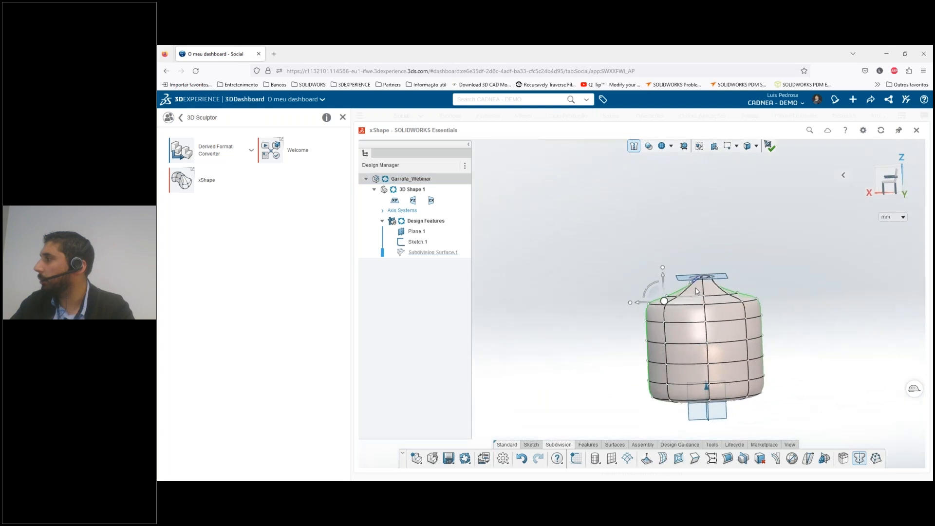
Examine the neck opening against the sketched circle from several angles and select an edge of the creased neck loop
{"action": "scroll", "coordinate": [701, 270], "scroll_direction": "up", "scroll_amount": 4}
{"action": "middle_click_drag", "start_coordinate": [701, 271], "coordinate": [748, 295]}
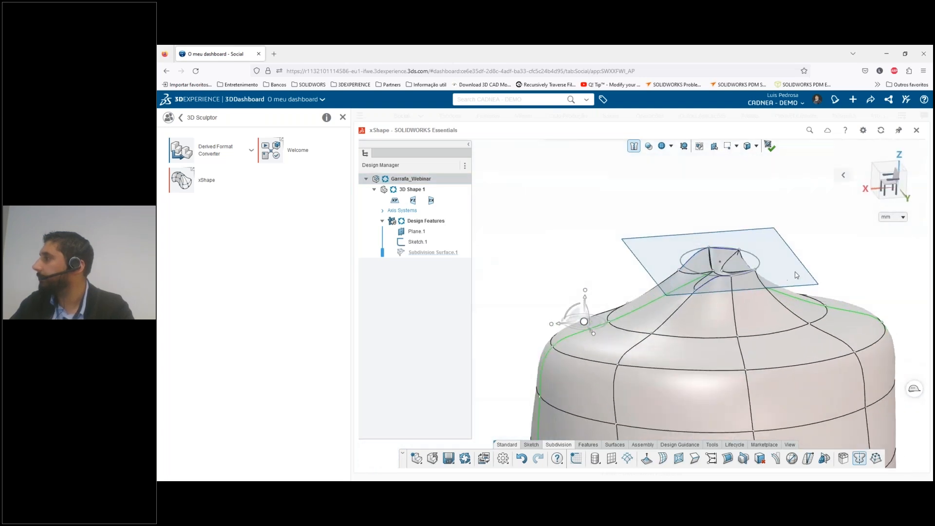
{"action": "left_click", "coordinate": [705, 280]}
{"action": "scroll", "coordinate": [705, 282], "scroll_direction": "up", "scroll_amount": 3}
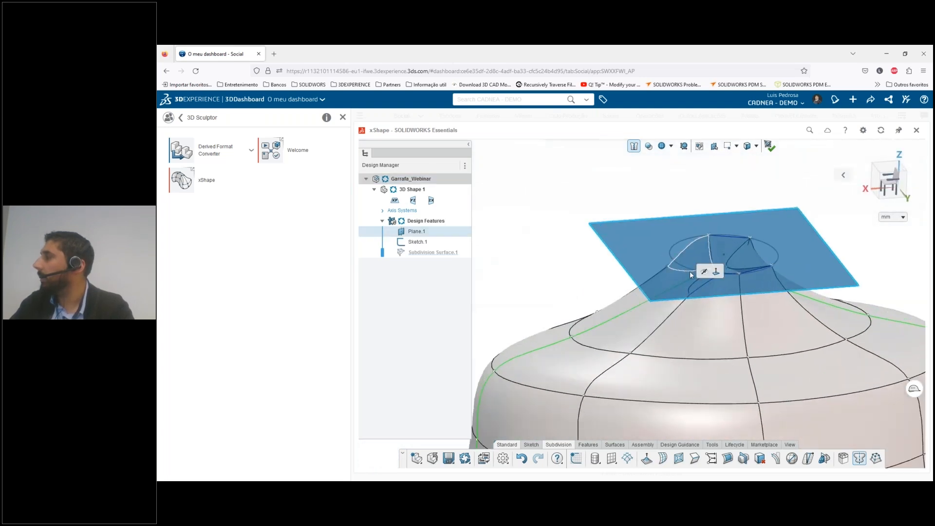
{"action": "scroll", "coordinate": [637, 311], "scroll_direction": "down", "scroll_amount": 3}
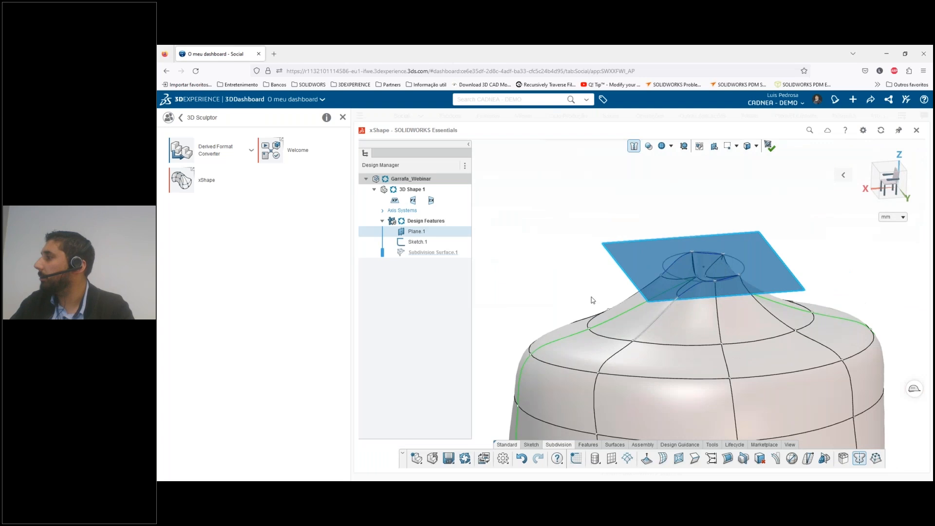
{"action": "left_click", "coordinate": [675, 268]}
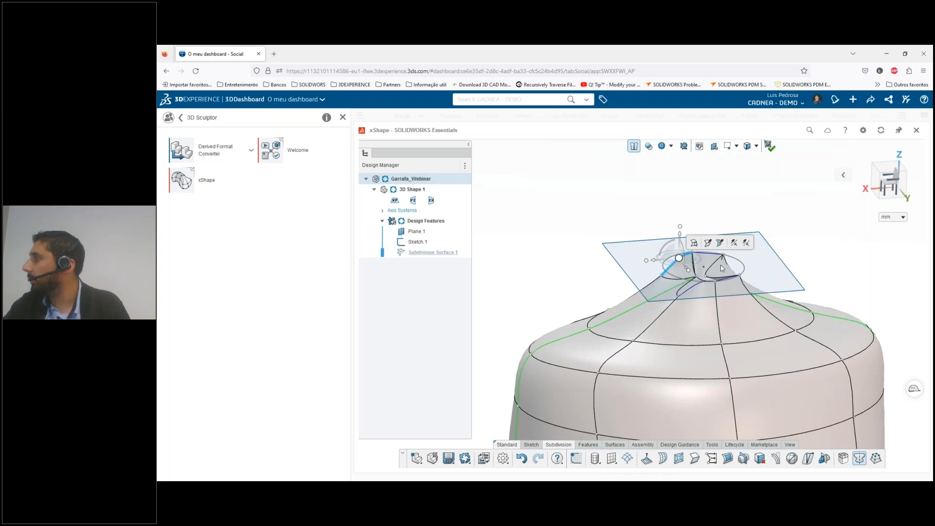
{"action": "scroll", "coordinate": [722, 268], "scroll_direction": "up", "scroll_amount": 5}
{"action": "middle_click_drag", "start_coordinate": [645, 312], "coordinate": [645, 315]}
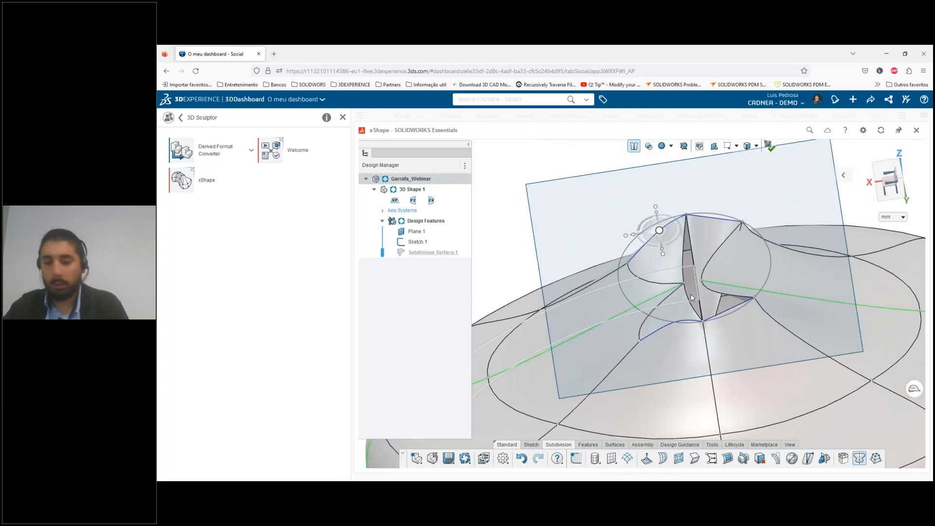
Clear the edge selection and undo the recent shoulder edits together with the symmetry
{"action": "key", "text": "Escape"}
{"action": "key", "text": "ctrl+z"}
{"action": "key", "text": "ctrl+z"}
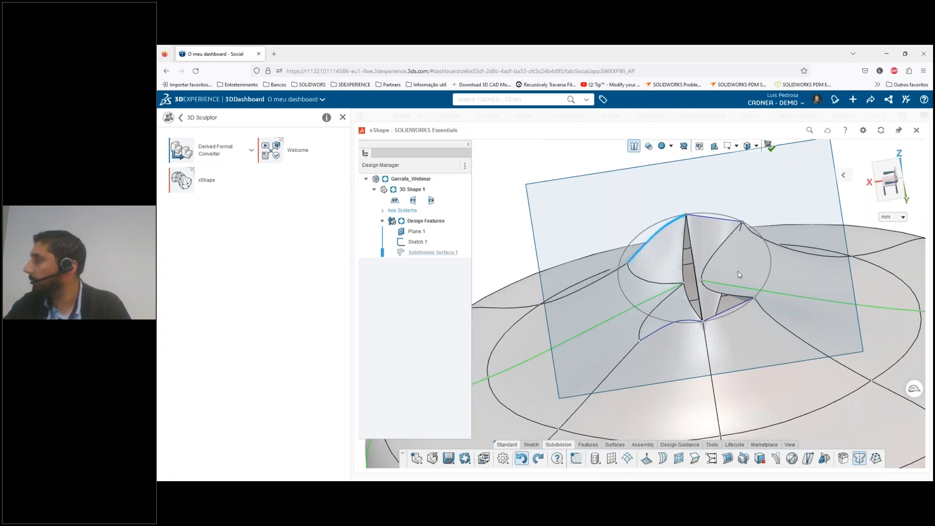
{"action": "key", "text": "ctrl+z"}
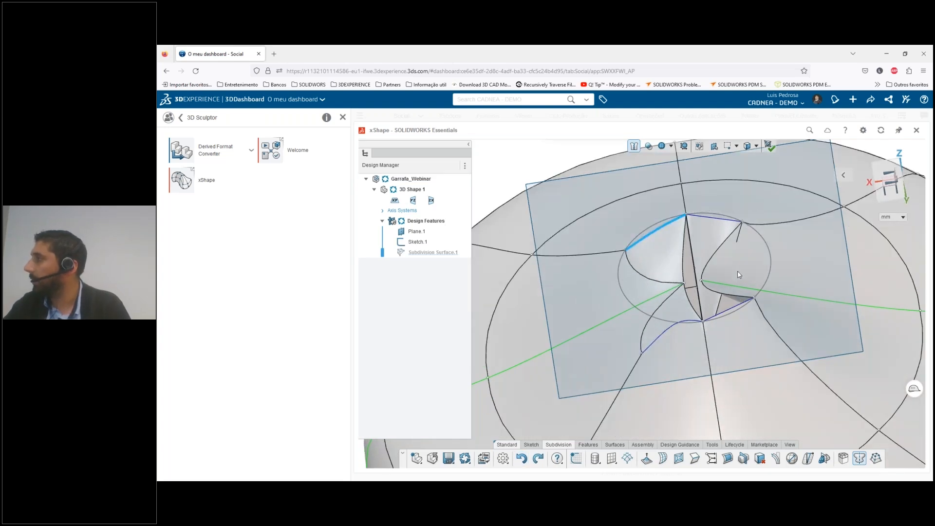
{"action": "key", "text": "ctrl+z"}
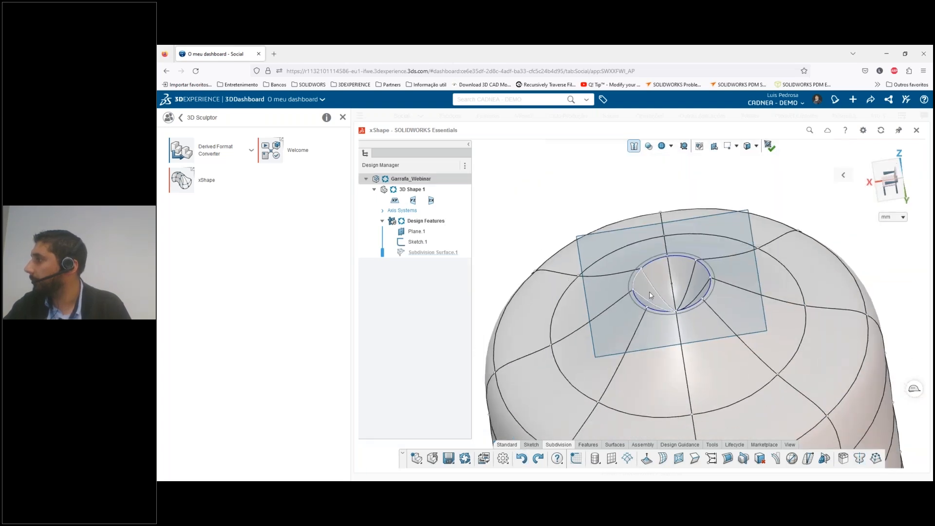
In a straight view along the Y axis, move the shoulder's outer cage points slightly inward on both sides of the body
{"action": "left_click", "coordinate": [649, 295]}
{"action": "middle_click_drag", "start_coordinate": [680, 352], "coordinate": [669, 319]}
{"action": "scroll", "coordinate": [669, 319], "scroll_direction": "down", "scroll_amount": 3}
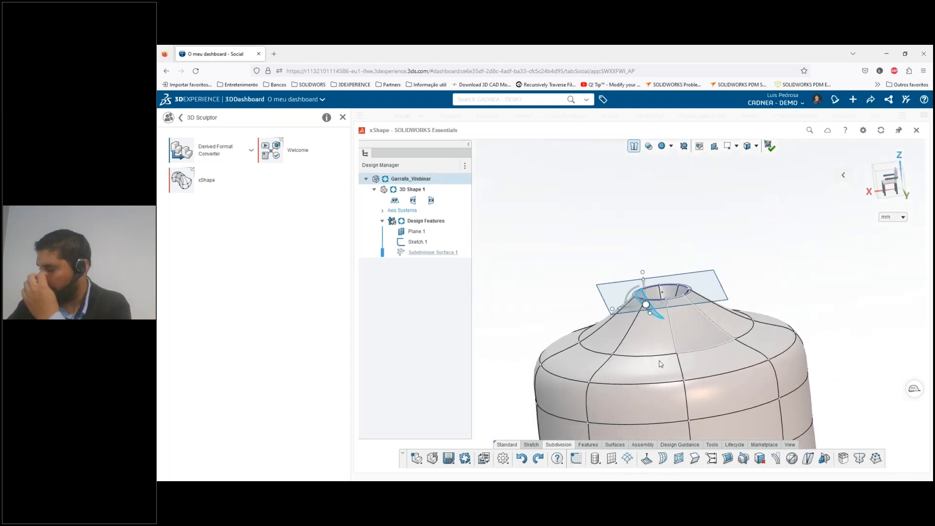
{"action": "scroll", "coordinate": [669, 319], "scroll_direction": "down", "scroll_amount": 5}
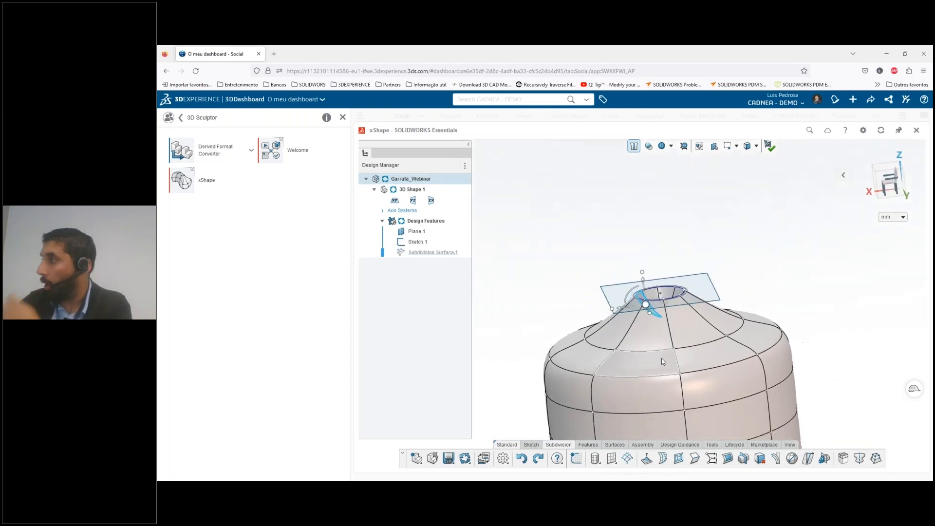
{"action": "left_click", "coordinate": [896, 191]}
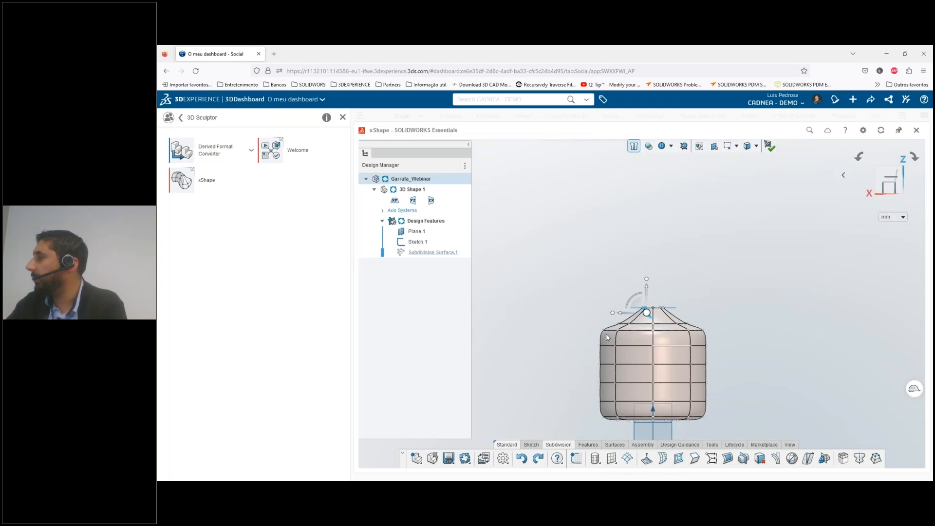
{"action": "scroll", "coordinate": [606, 335], "scroll_direction": "up", "scroll_amount": 1}
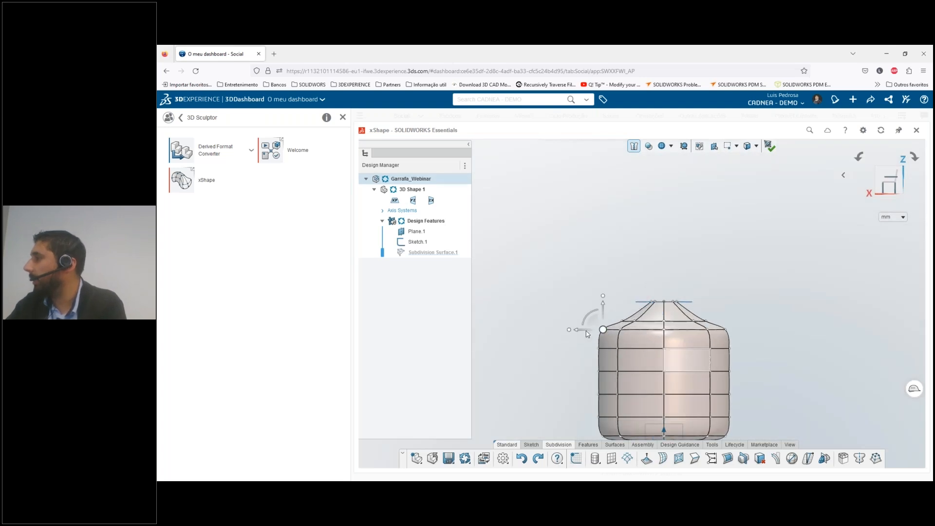
{"action": "scroll", "coordinate": [586, 331], "scroll_direction": "up", "scroll_amount": 1}
{"action": "left_click_drag", "start_coordinate": [558, 326], "coordinate": [575, 332]}
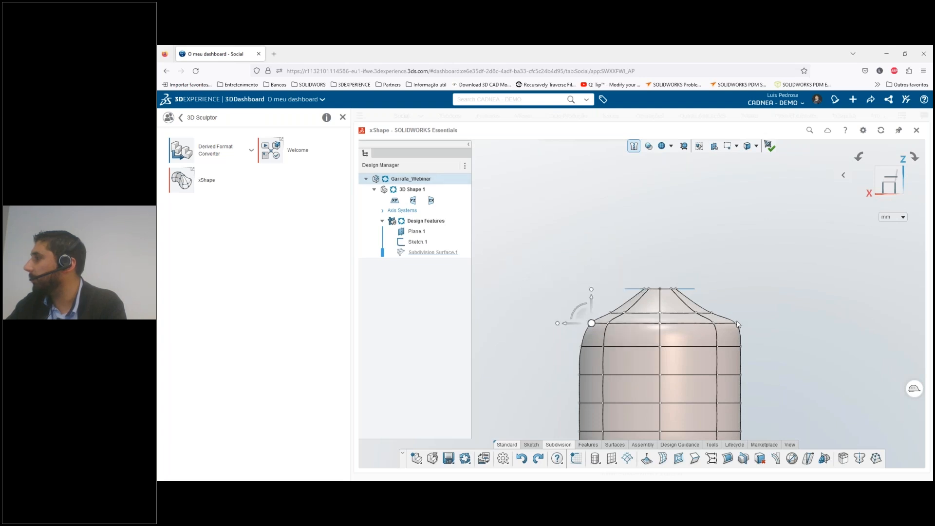
{"action": "mouse_move", "coordinate": [711, 327]}
{"action": "left_mouse_down"}
{"action": "mouse_move", "coordinate": [695, 326]}
{"action": "mouse_move", "coordinate": [703, 326]}
{"action": "left_mouse_up"}
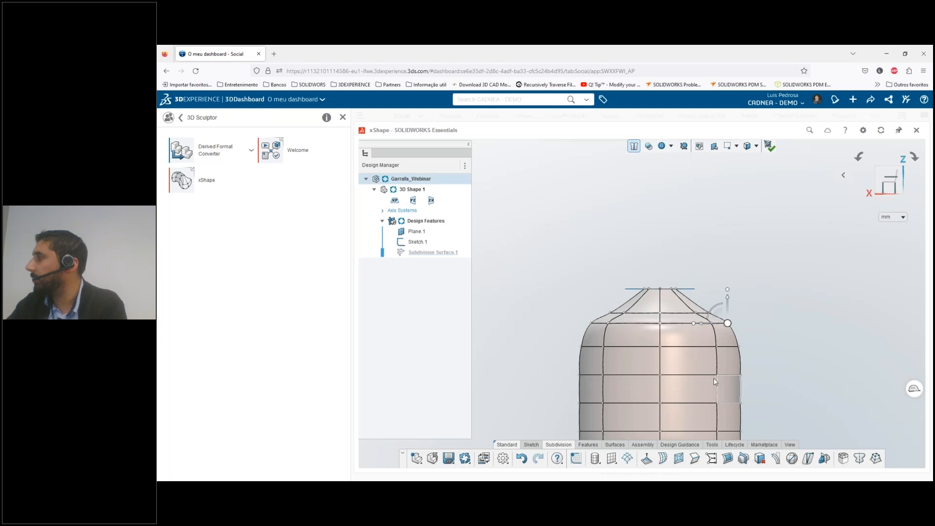
{"action": "scroll", "coordinate": [714, 382], "scroll_direction": "down", "scroll_amount": 5}
In top view, move the cage points on both Y sides of the body toward the centre to flatten it into an oval
{"action": "middle_click_drag", "start_coordinate": [740, 298], "coordinate": [854, 213]}
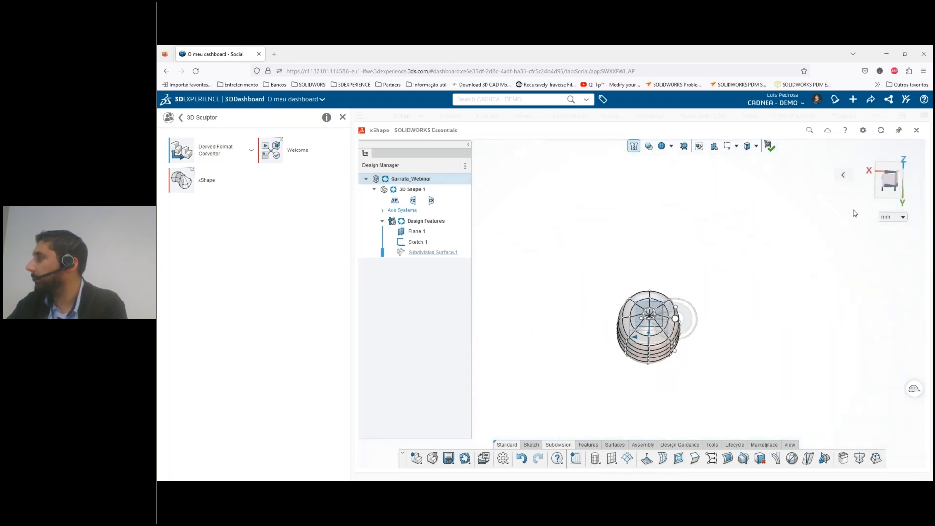
{"action": "left_click", "coordinate": [904, 163]}
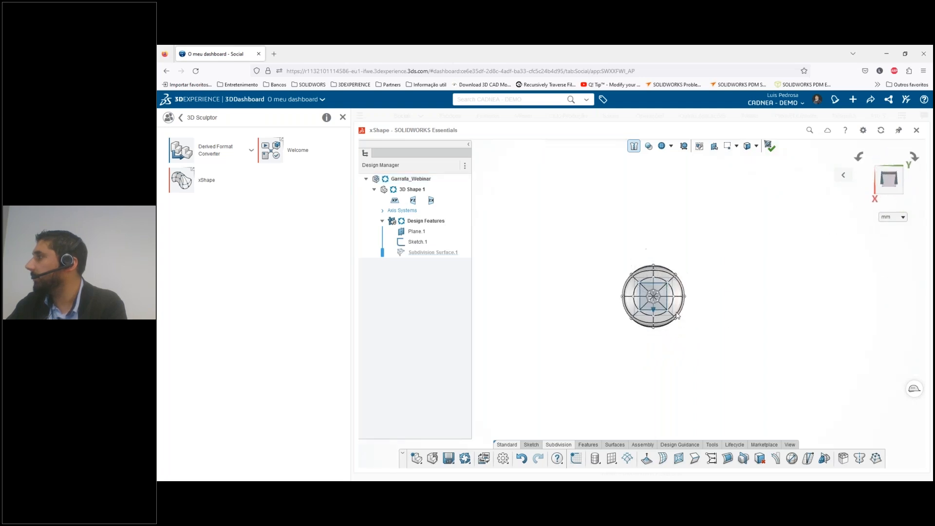
{"action": "scroll", "coordinate": [679, 281], "scroll_direction": "up", "scroll_amount": 3}
{"action": "left_click_drag", "start_coordinate": [715, 382], "coordinate": [656, 239]}
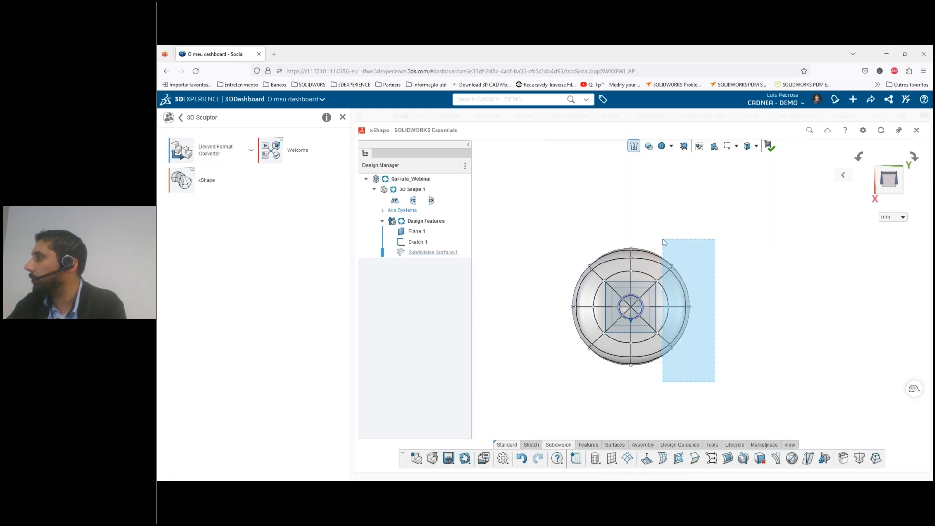
{"action": "left_click_drag", "start_coordinate": [664, 242], "coordinate": [663, 241]}
{"action": "left_click_drag", "start_coordinate": [701, 307], "coordinate": [680, 308]}
{"action": "left_click", "coordinate": [552, 255]}
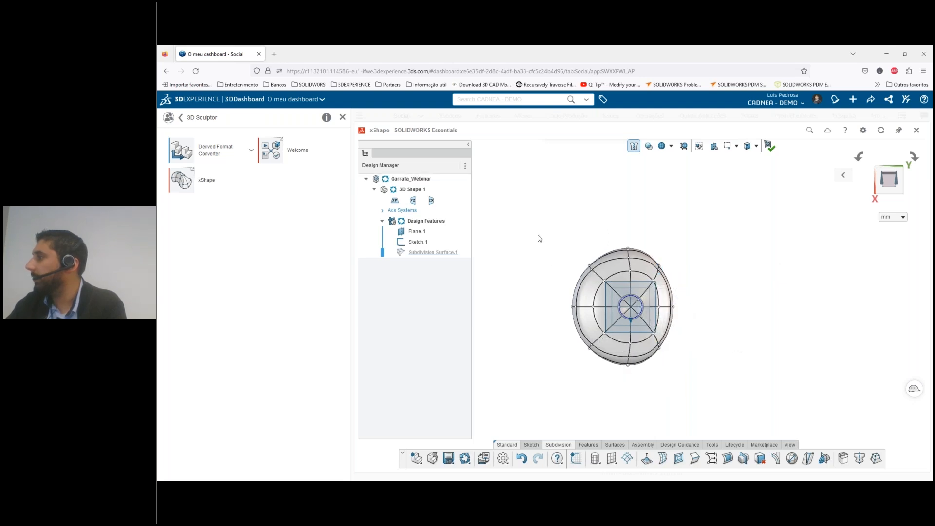
{"action": "left_click_drag", "start_coordinate": [567, 304], "coordinate": [611, 387]}
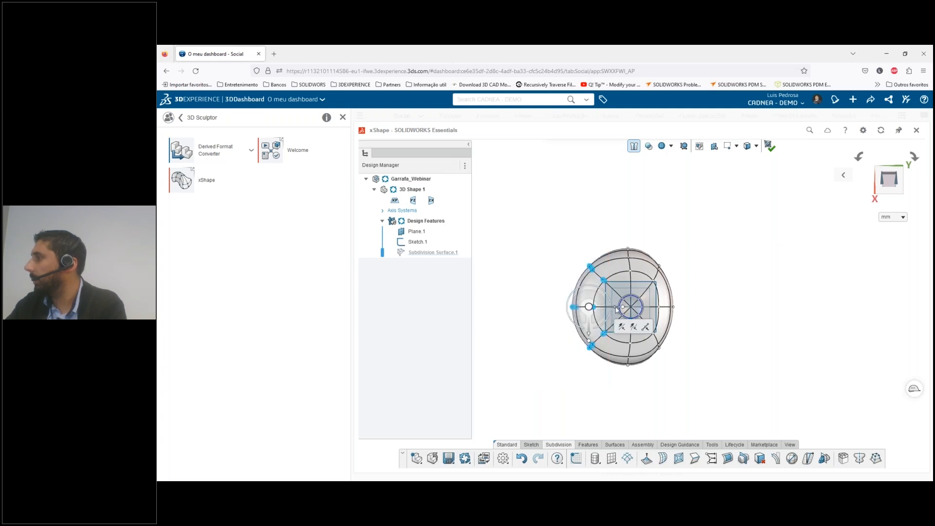
{"action": "left_click_drag", "start_coordinate": [620, 311], "coordinate": [633, 315]}
{"action": "left_click", "coordinate": [722, 357]}
Bridge two opposite faces at mid-height on the flattened sides of the body to open a hole through it
{"action": "middle_click_drag", "start_coordinate": [654, 262], "coordinate": [677, 372]}
{"action": "scroll", "coordinate": [676, 370], "scroll_direction": "down", "scroll_amount": 3}
{"action": "middle_click_drag", "start_coordinate": [606, 370], "coordinate": [676, 376]}
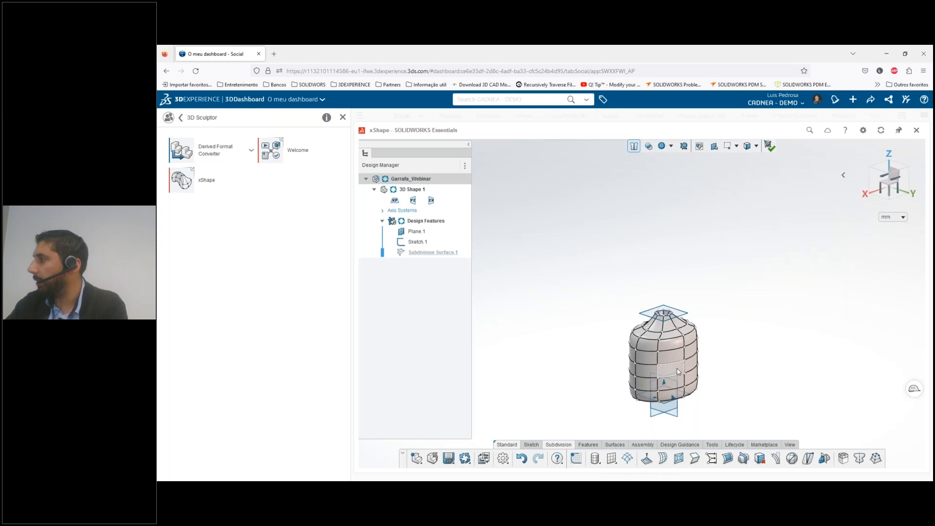
{"action": "left_click", "coordinate": [677, 372]}
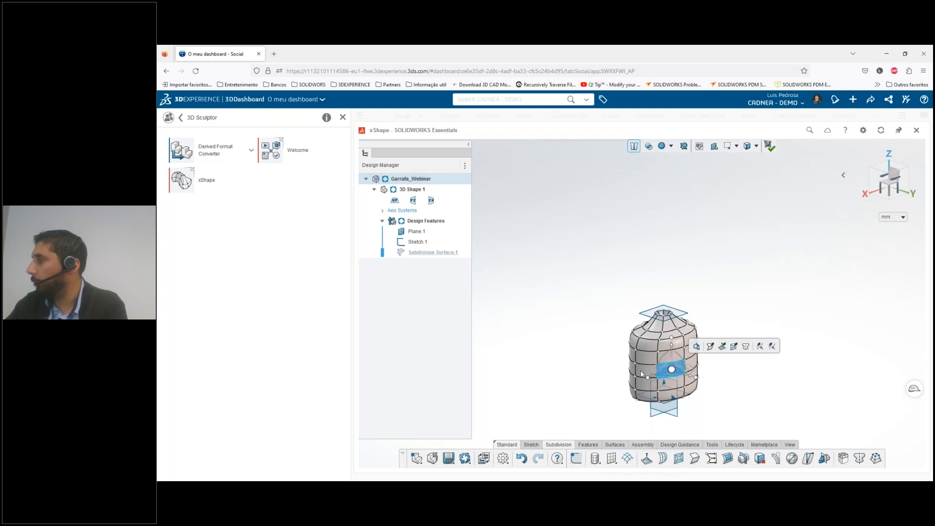
{"action": "middle_click_drag", "start_coordinate": [662, 368], "coordinate": [615, 363]}
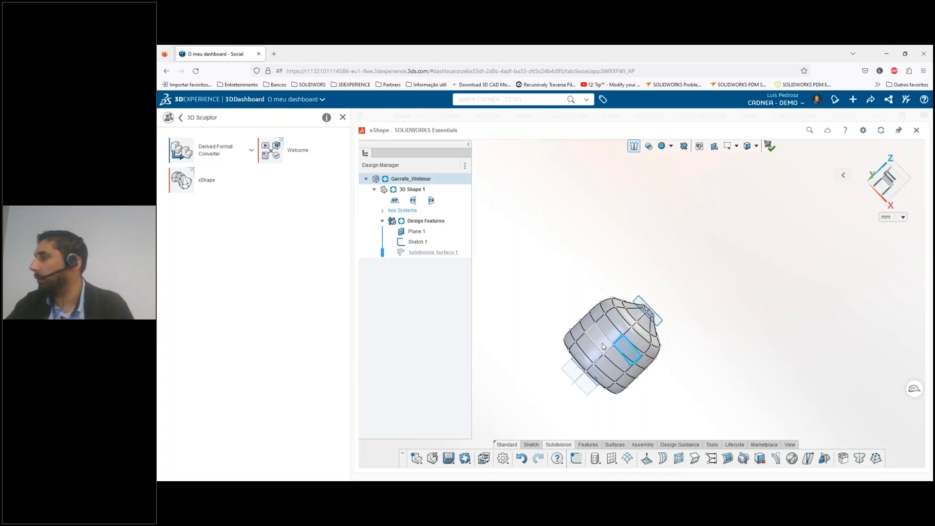
{"action": "left_click", "coordinate": [603, 346]}
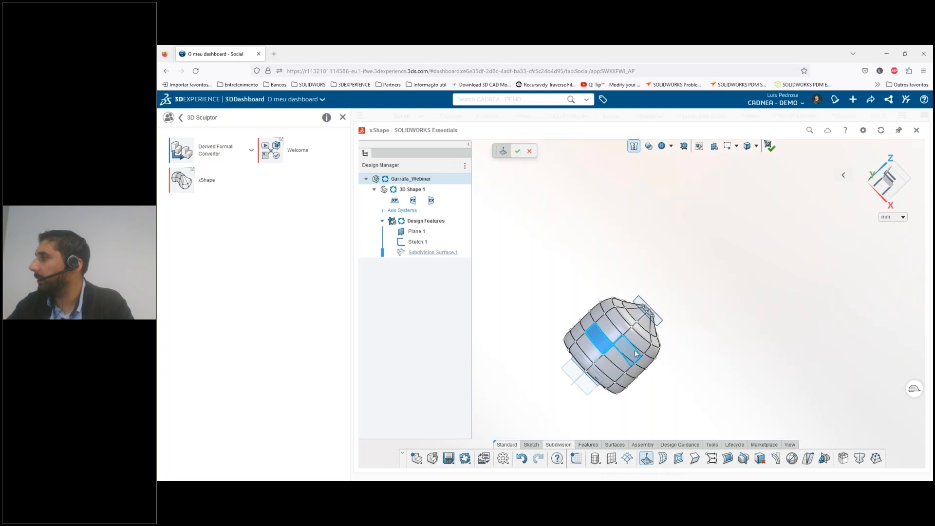
{"action": "left_click", "coordinate": [608, 350]}
{"action": "middle_click_drag", "start_coordinate": [603, 356], "coordinate": [623, 346]}
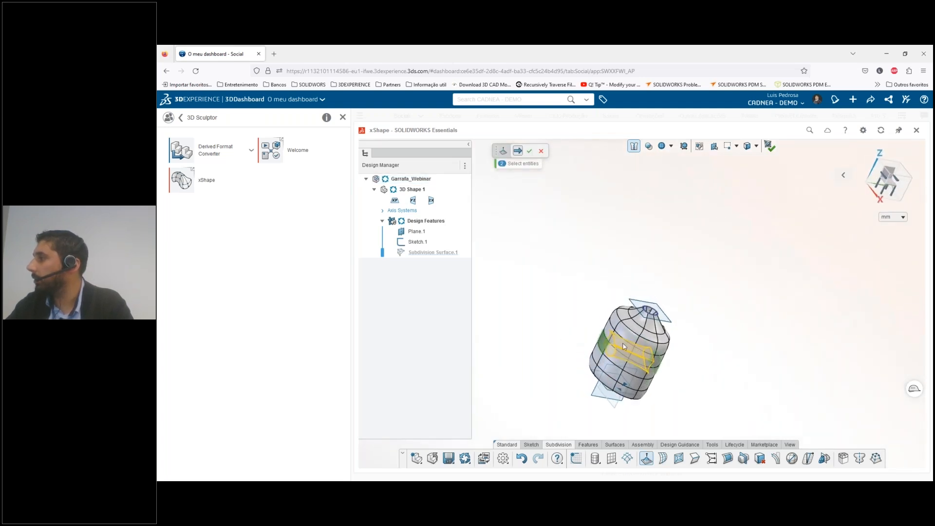
{"action": "left_click", "coordinate": [531, 152]}
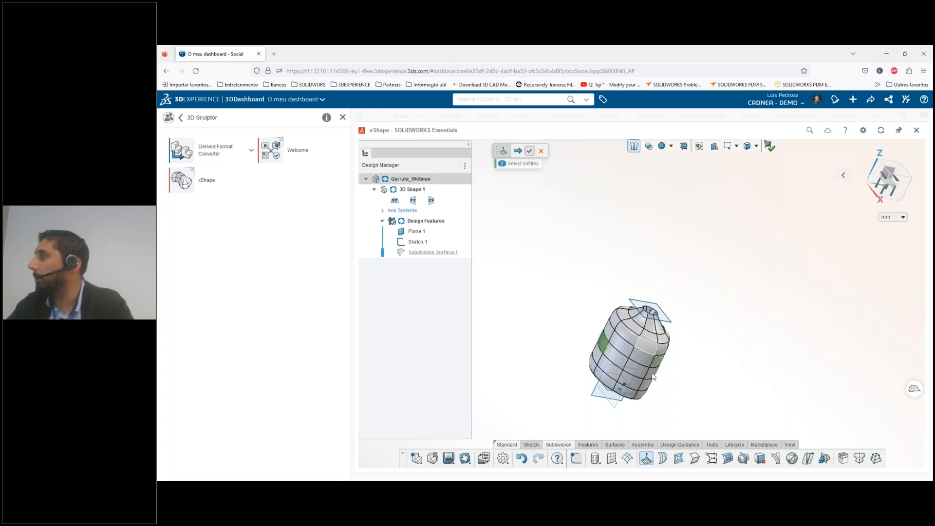
In a straight view along the Y axis, move one side's cage points of the through-hole outward to widen it, and inspect the bottle
{"action": "middle_click_drag", "start_coordinate": [607, 333], "coordinate": [701, 347]}
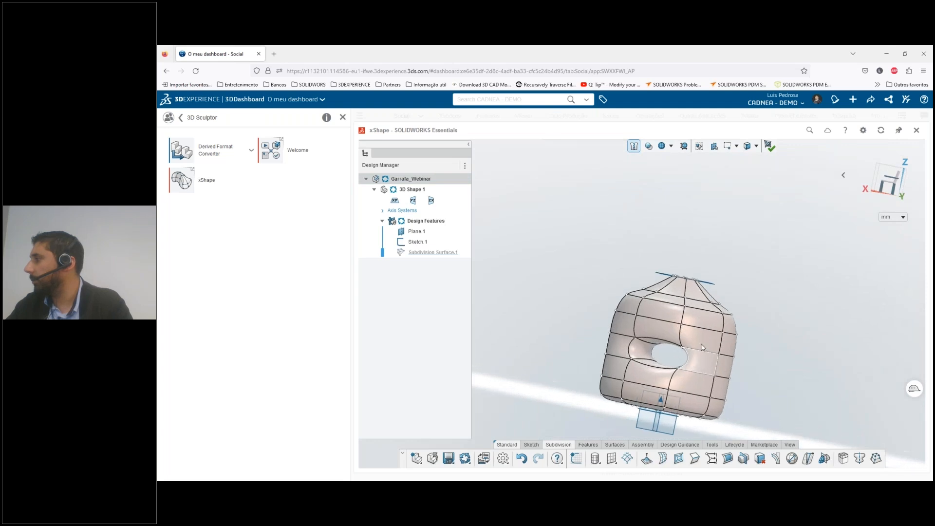
{"action": "left_click", "coordinate": [886, 180]}
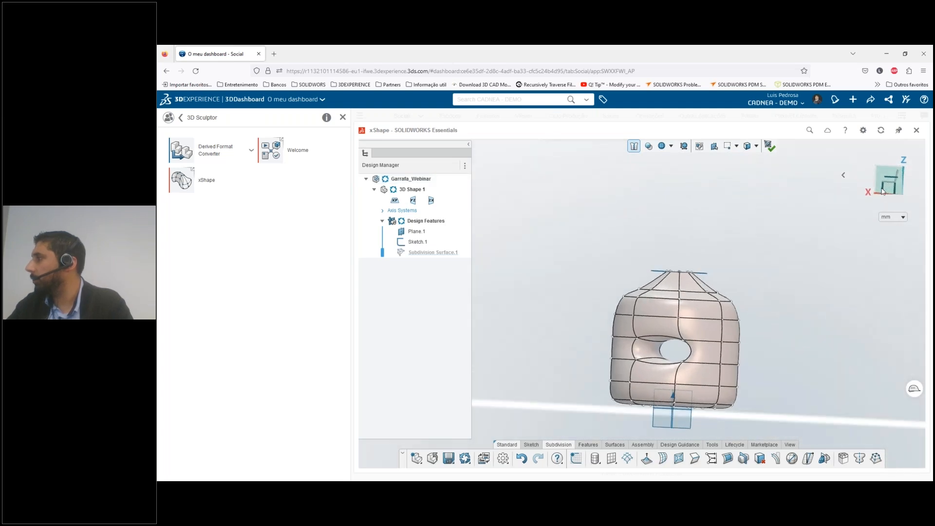
{"action": "left_click_drag", "start_coordinate": [651, 314], "coordinate": [692, 373]}
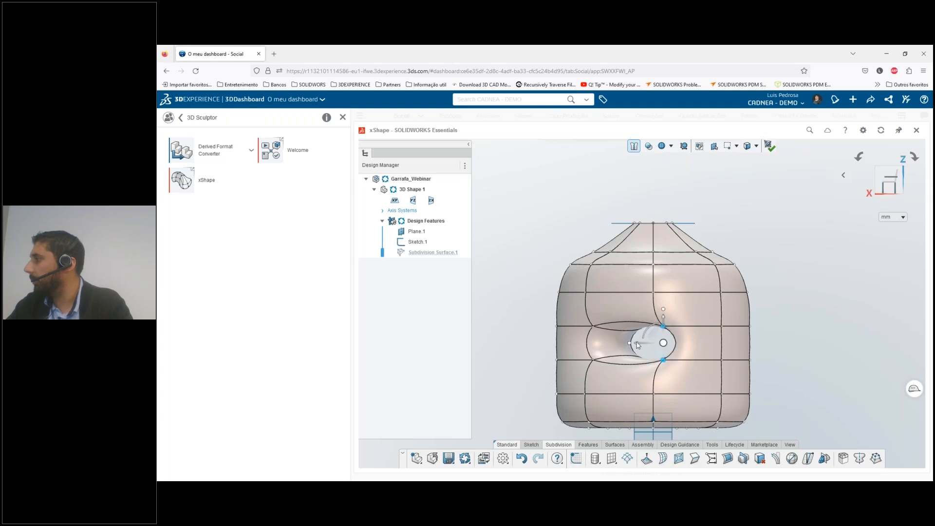
{"action": "left_click_drag", "start_coordinate": [647, 344], "coordinate": [668, 353]}
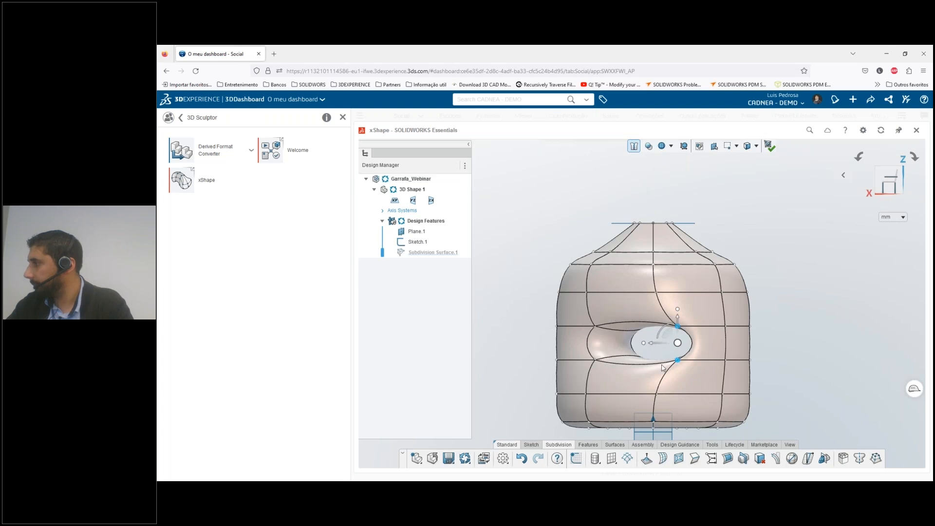
{"action": "scroll", "coordinate": [813, 327], "scroll_direction": "down", "scroll_amount": 2}
{"action": "left_click", "coordinate": [812, 328]}
{"action": "scroll", "coordinate": [799, 327], "scroll_direction": "down", "scroll_amount": 3}
{"action": "middle_click_drag", "start_coordinate": [773, 325], "coordinate": [805, 340]}
{"action": "scroll", "coordinate": [682, 327], "scroll_direction": "up", "scroll_amount": 2}
{"action": "scroll", "coordinate": [805, 340], "scroll_direction": "down", "scroll_amount": 2}
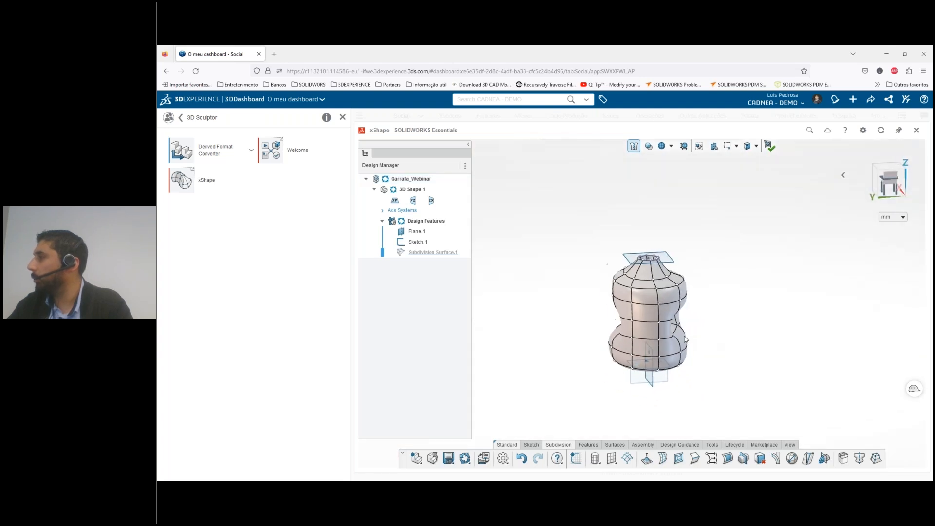
Select the closed edge loop around the underside of the bottle's base and inspect the body from several angles
{"action": "middle_click_drag", "start_coordinate": [725, 325], "coordinate": [608, 332]}
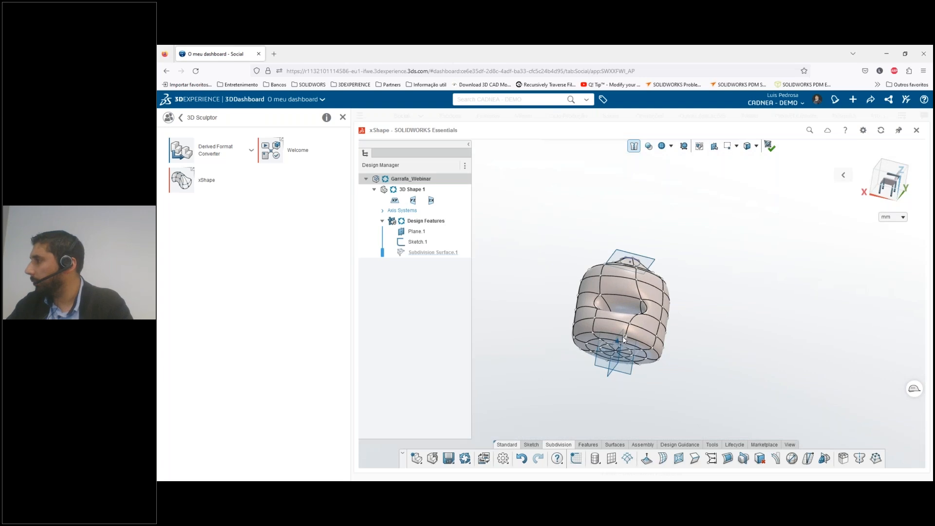
{"action": "scroll", "coordinate": [623, 340], "scroll_direction": "up", "scroll_amount": 1}
{"action": "left_click", "coordinate": [614, 345]}
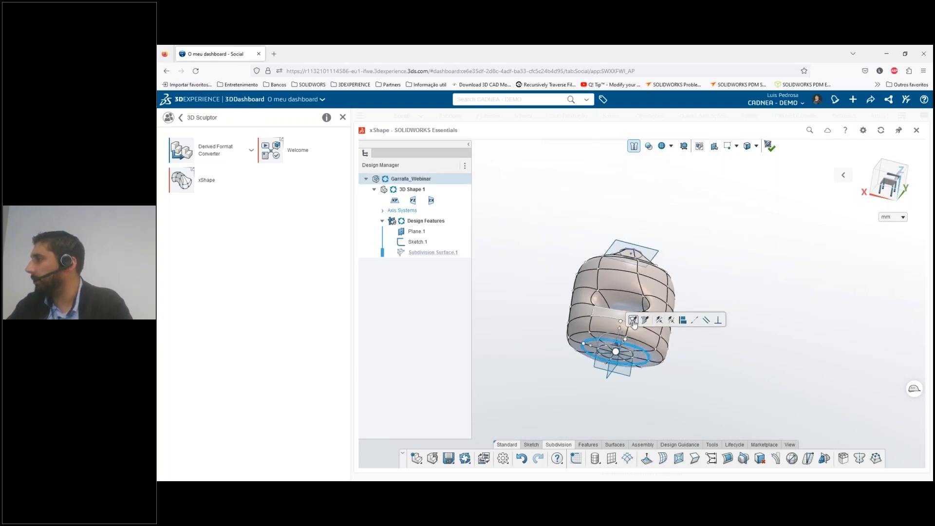
{"action": "left_click", "coordinate": [633, 321]}
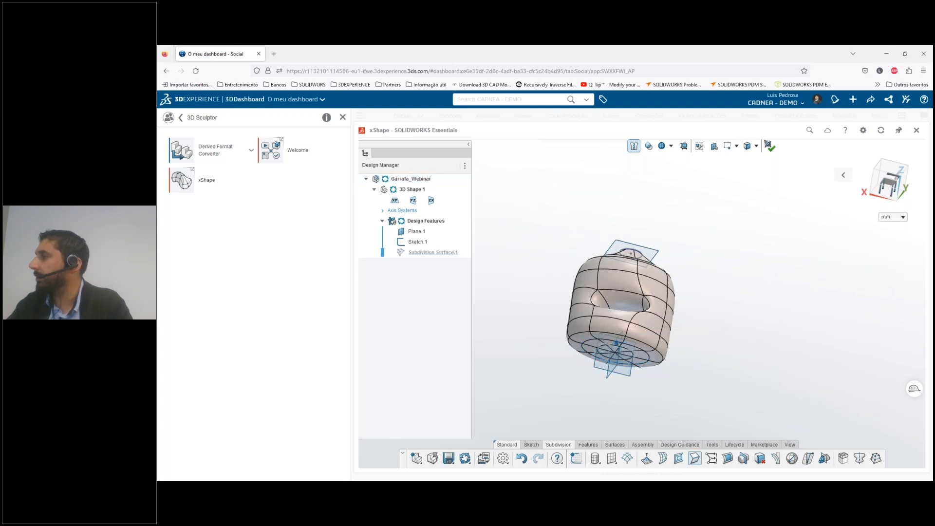
{"action": "double_click", "coordinate": [625, 340]}
{"action": "middle_click_drag", "start_coordinate": [625, 340], "coordinate": [507, 289]}
{"action": "scroll", "coordinate": [637, 348], "scroll_direction": "up", "scroll_amount": 5}
{"action": "middle_click_drag", "start_coordinate": [589, 330], "coordinate": [729, 251]}
{"action": "scroll", "coordinate": [729, 251], "scroll_direction": "up", "scroll_amount": 1}
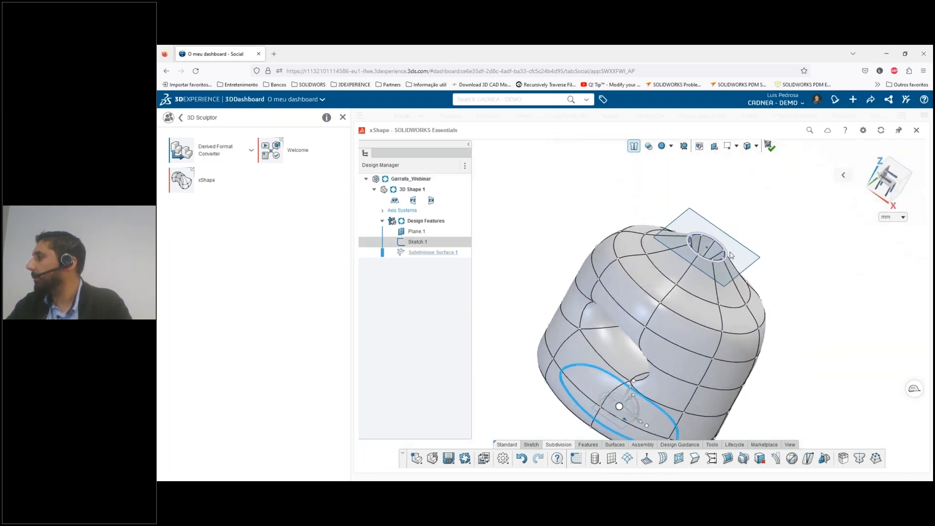
{"action": "scroll", "coordinate": [707, 259], "scroll_direction": "up", "scroll_amount": 3}
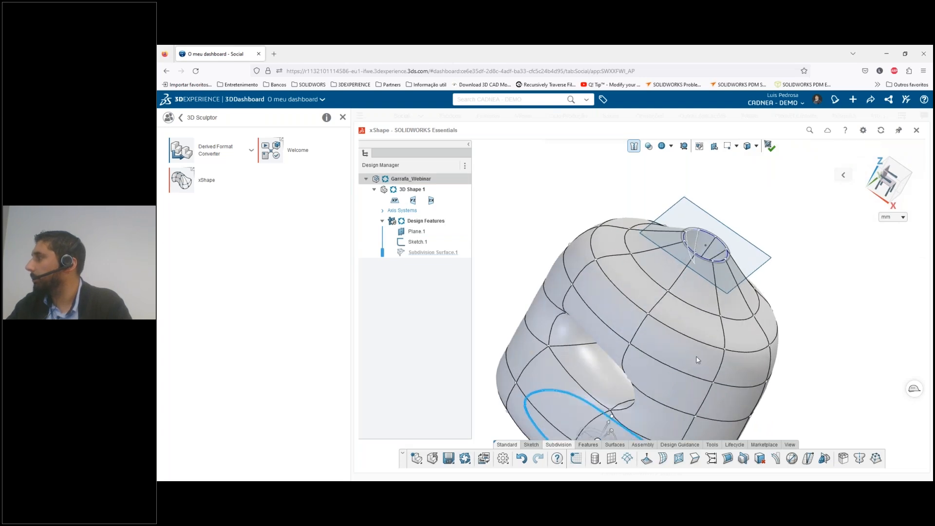
{"action": "scroll", "coordinate": [675, 325], "scroll_direction": "down", "scroll_amount": 1}
{"action": "scroll", "coordinate": [676, 332], "scroll_direction": "down", "scroll_amount": 2}
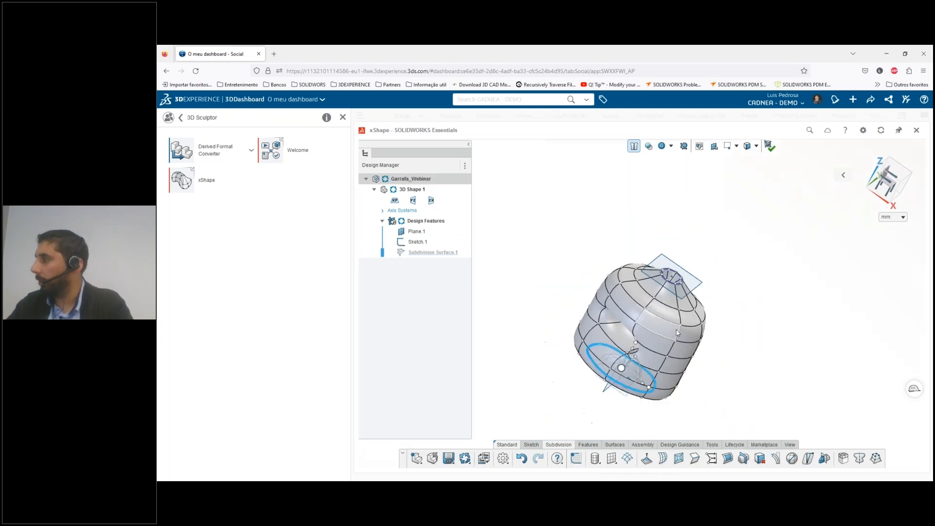
{"action": "middle_click_drag", "start_coordinate": [630, 324], "coordinate": [506, 304]}
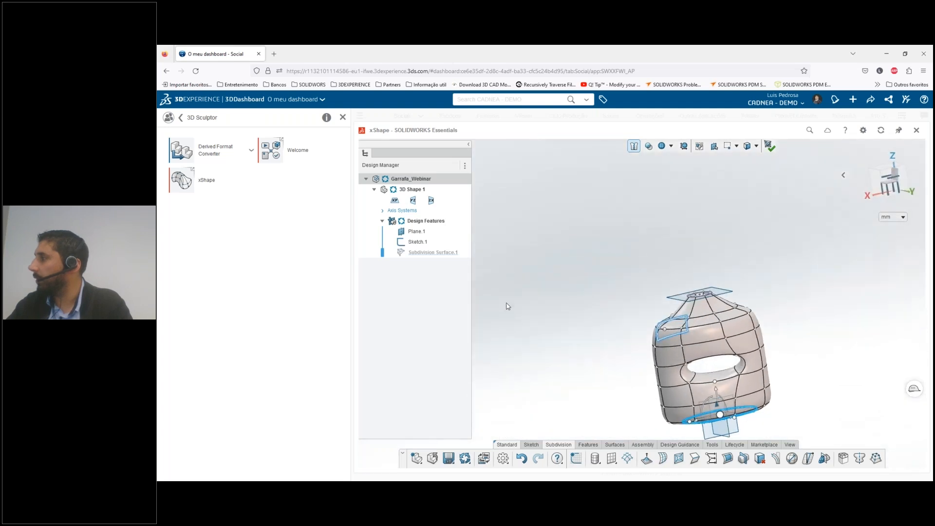
In a straight view along the Y axis, move the shoulder's cage points inward on both sides of the body
{"action": "left_click", "coordinate": [892, 185]}
{"action": "left_click_drag", "start_coordinate": [688, 333], "coordinate": [615, 272]}
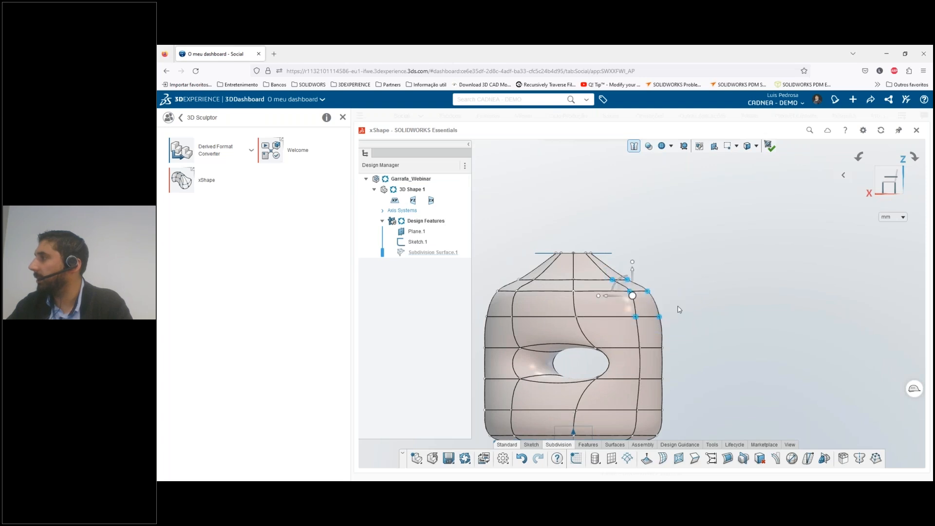
{"action": "left_click_drag", "start_coordinate": [607, 300], "coordinate": [594, 298]}
{"action": "scroll", "coordinate": [640, 304], "scroll_direction": "up", "scroll_amount": 2}
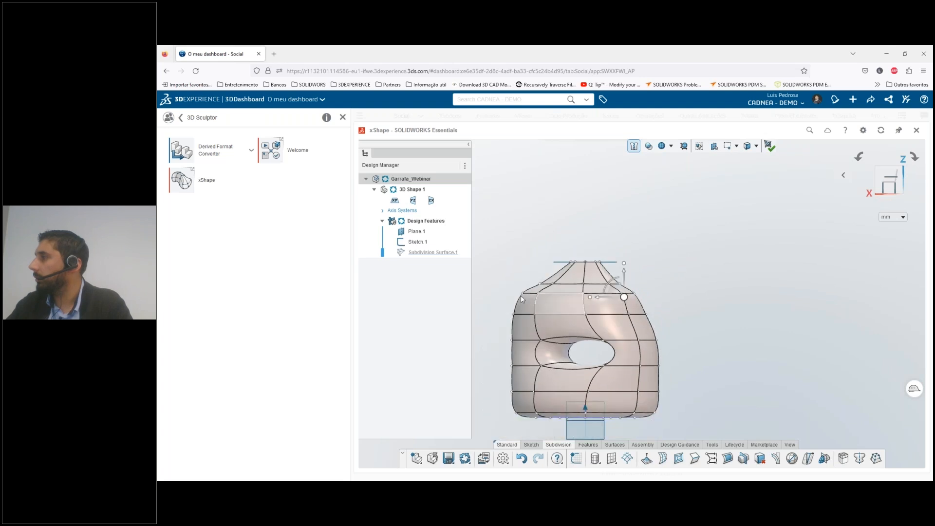
{"action": "left_click_drag", "start_coordinate": [502, 273], "coordinate": [567, 330]}
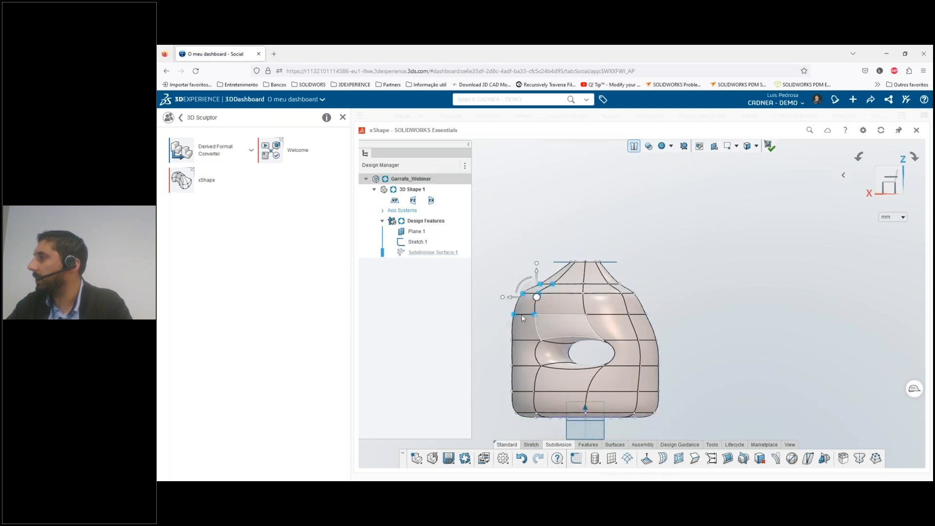
{"action": "left_click_drag", "start_coordinate": [513, 300], "coordinate": [533, 301]}
{"action": "left_click", "coordinate": [669, 327]}
Move the individual cage points just below the neck slightly inward on both sides, shifting the last outer one about 11.6 mm
{"action": "scroll", "coordinate": [634, 296], "scroll_direction": "down", "scroll_amount": 2}
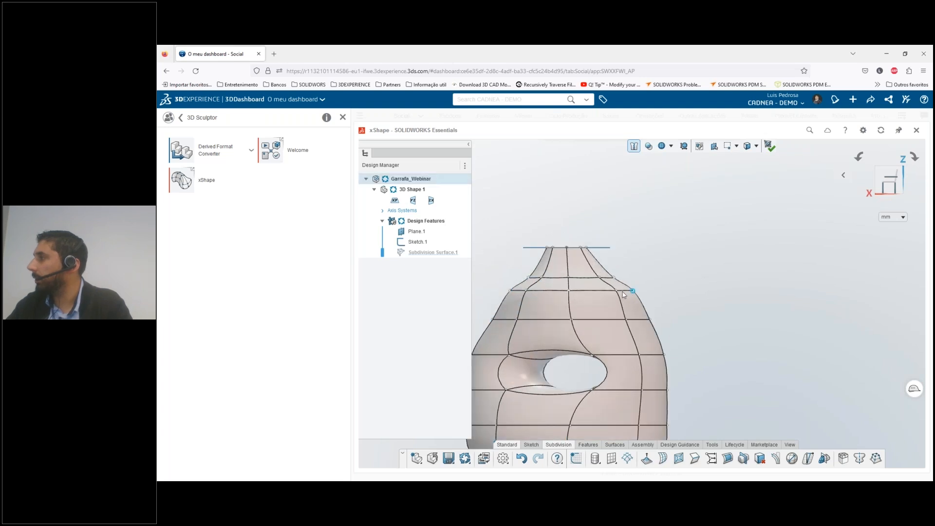
{"action": "left_click_drag", "start_coordinate": [608, 294], "coordinate": [604, 294]}
{"action": "left_click", "coordinate": [717, 299]}
{"action": "left_click", "coordinate": [615, 291]}
{"action": "left_click_drag", "start_coordinate": [599, 294], "coordinate": [593, 293]}
{"action": "left_click", "coordinate": [527, 291]}
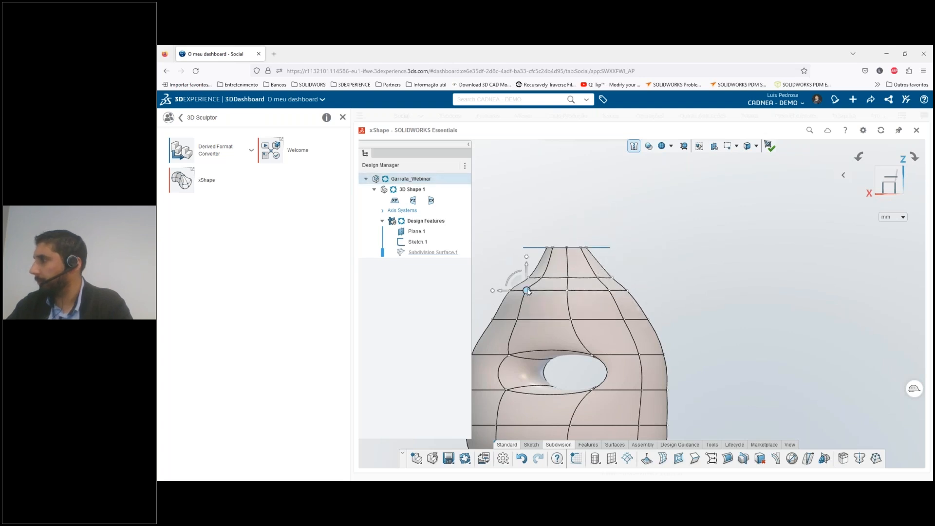
{"action": "left_click_drag", "start_coordinate": [513, 295], "coordinate": [522, 295]}
{"action": "left_click", "coordinate": [514, 293]}
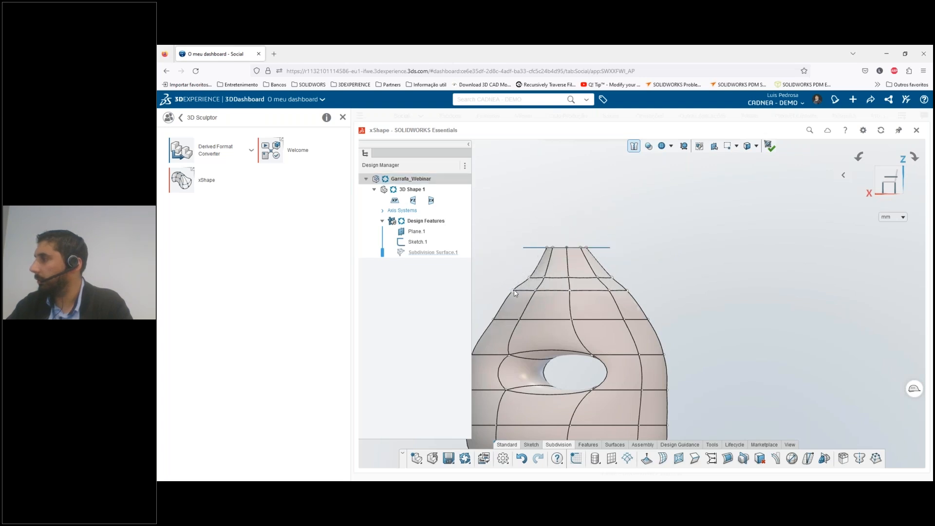
{"action": "left_click", "coordinate": [512, 290]}
{"action": "left_click_drag", "start_coordinate": [490, 291], "coordinate": [500, 291]}
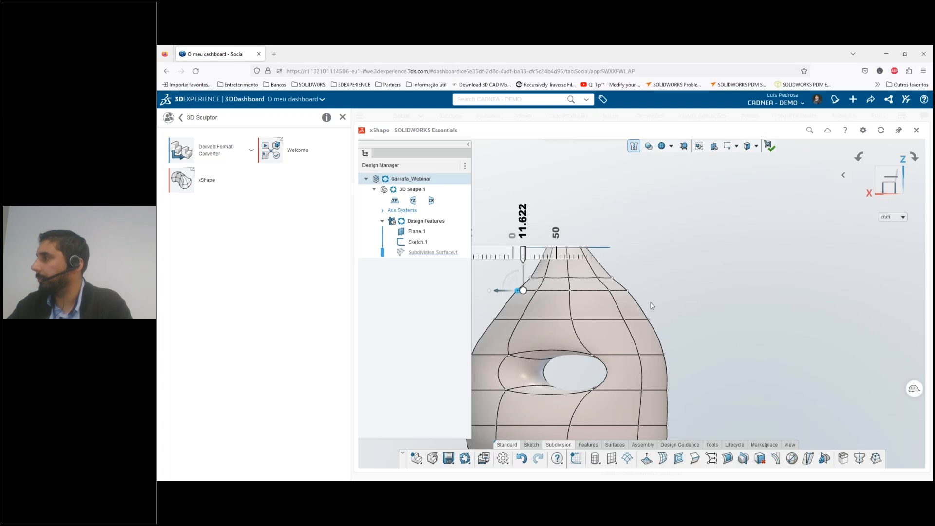
Exit subdivision mode and save the bottle model
{"action": "scroll", "coordinate": [651, 302], "scroll_direction": "down", "scroll_amount": 4}
{"action": "middle_click_drag", "start_coordinate": [634, 305], "coordinate": [674, 346]}
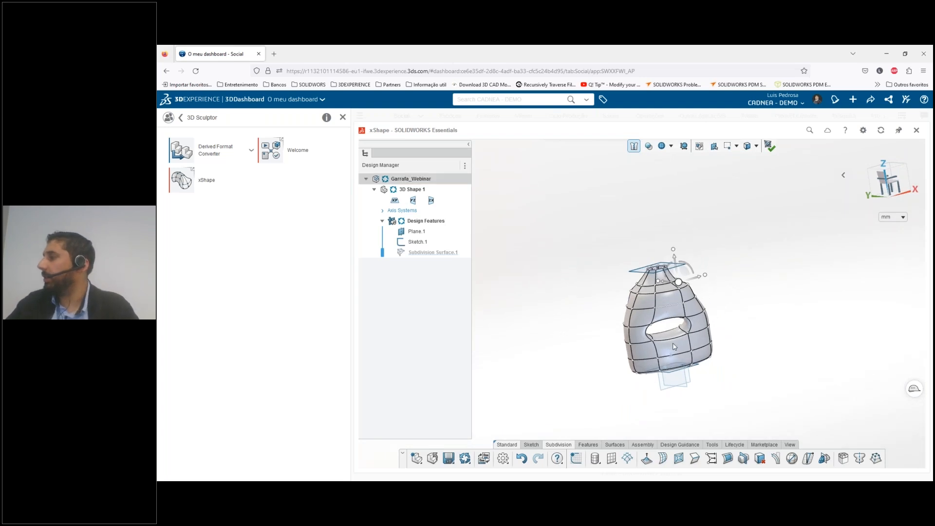
{"action": "left_click", "coordinate": [768, 146]}
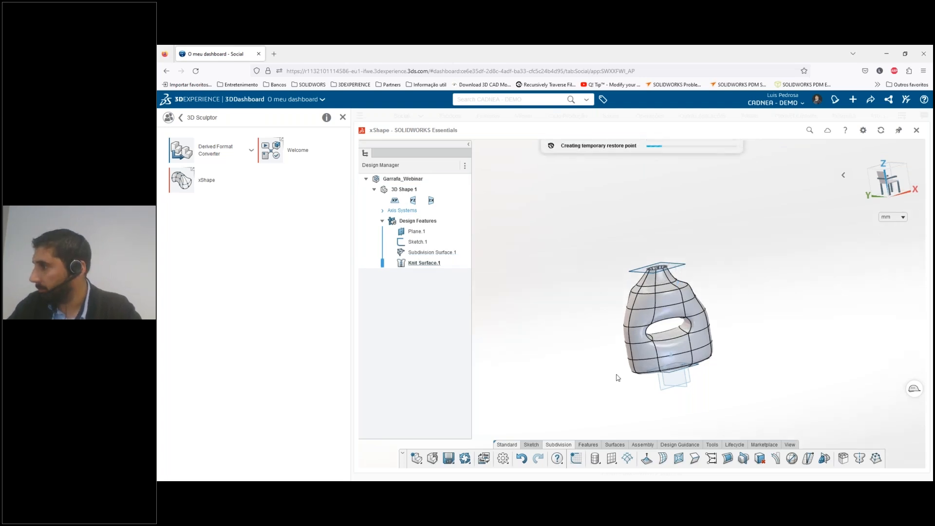
{"action": "left_click", "coordinate": [448, 459]}
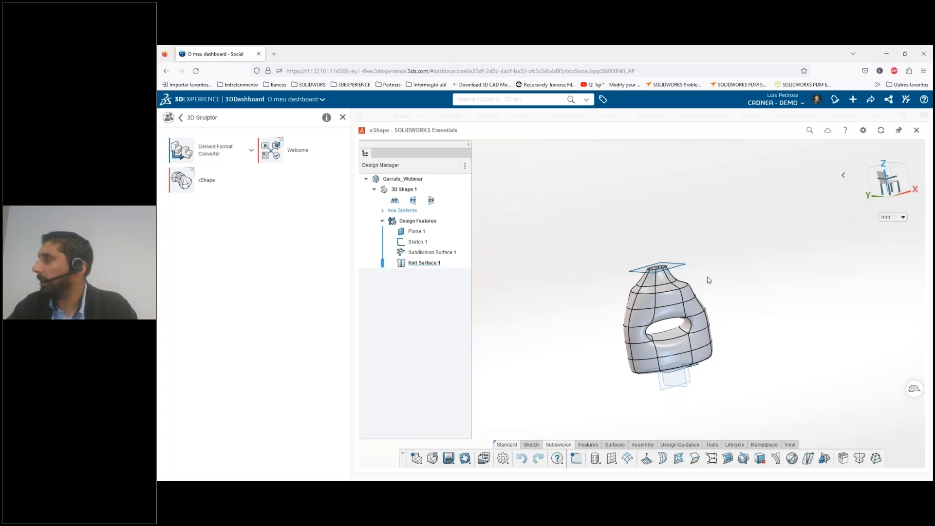
{"action": "left_click", "coordinate": [433, 459]}
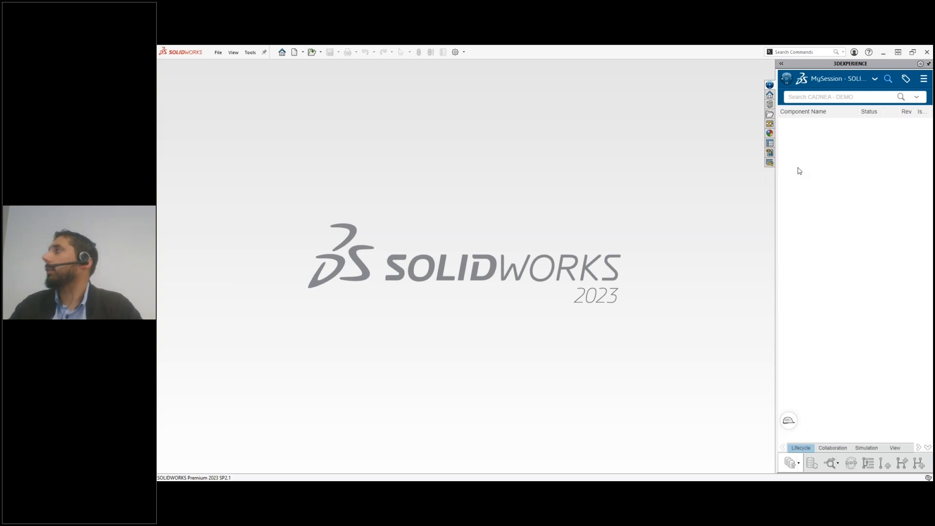
In SOLIDWORKS, search the platform for "garrafa" and open the physical product Garrafa_Webinar
{"action": "left_click", "coordinate": [837, 97]}
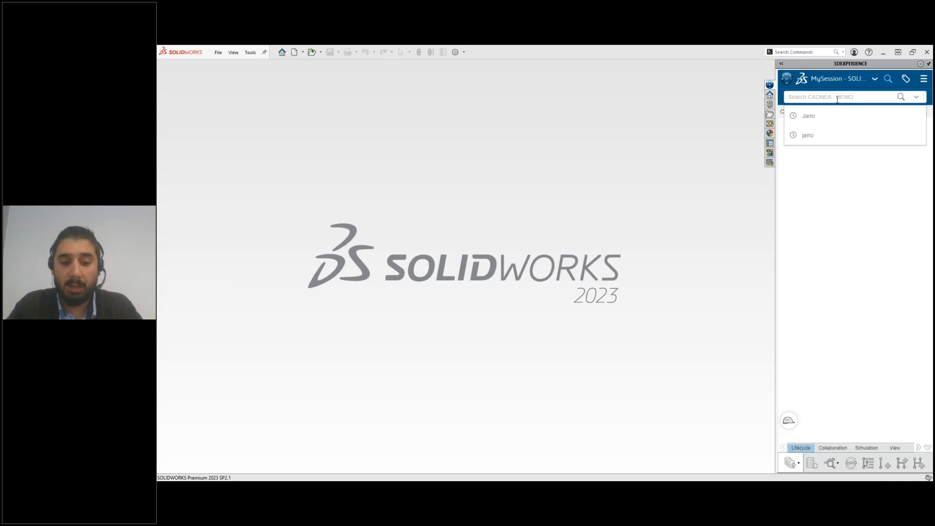
{"action": "type", "text": "garrafa"}
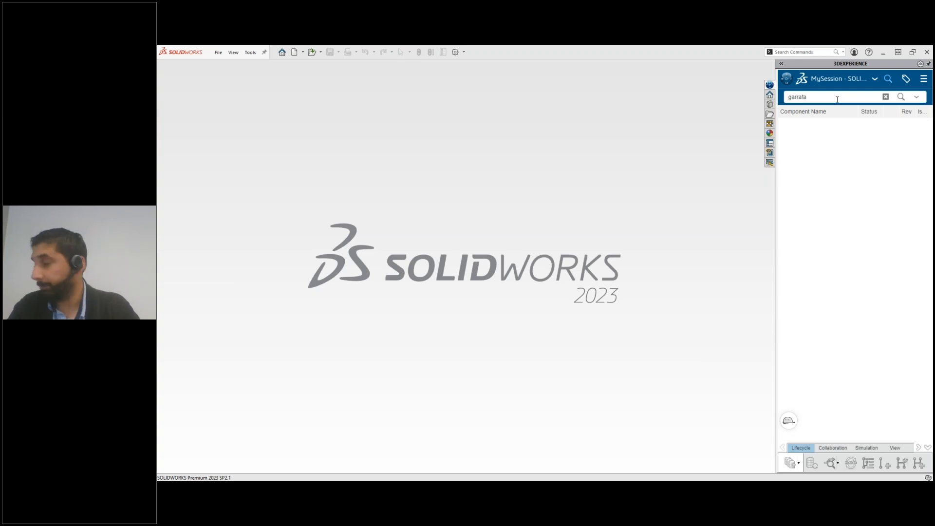
{"action": "key", "text": "Return"}
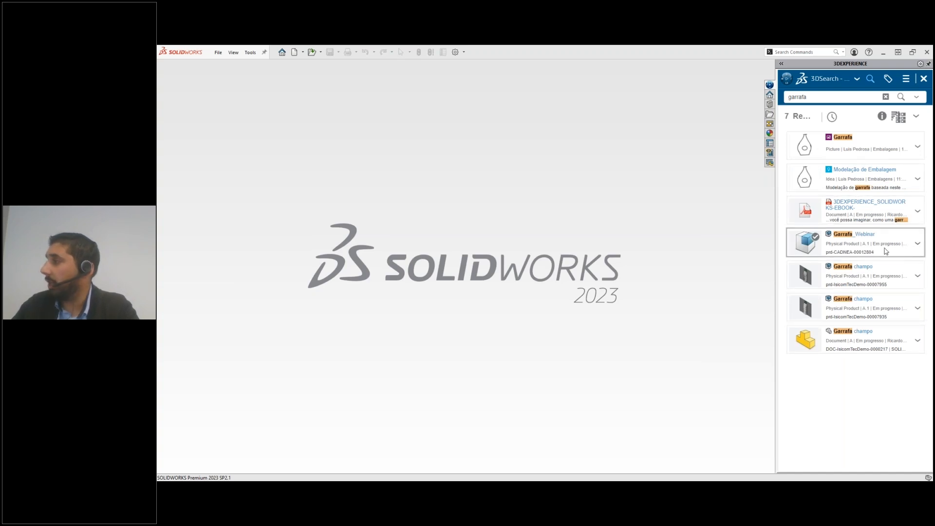
{"action": "left_click", "coordinate": [918, 245]}
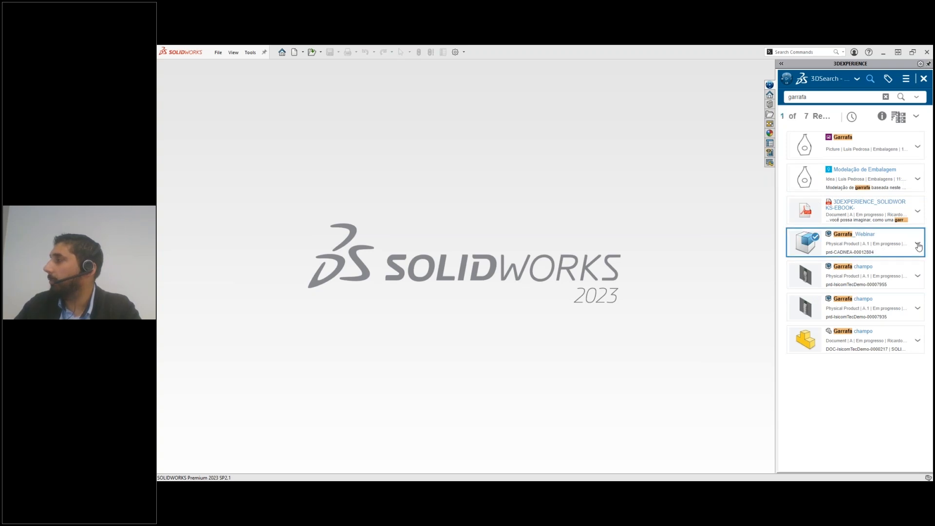
{"action": "mouse_move", "coordinate": [884, 306]}
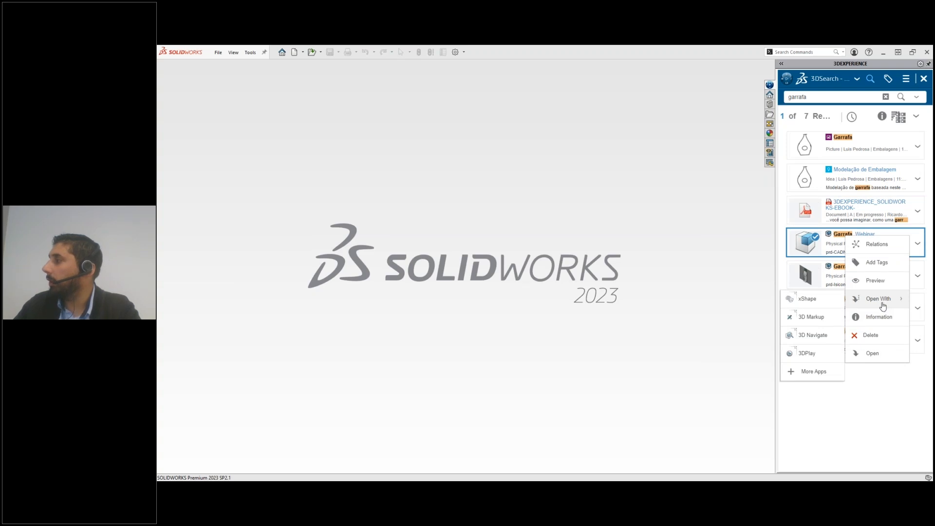
{"action": "left_click", "coordinate": [873, 354]}
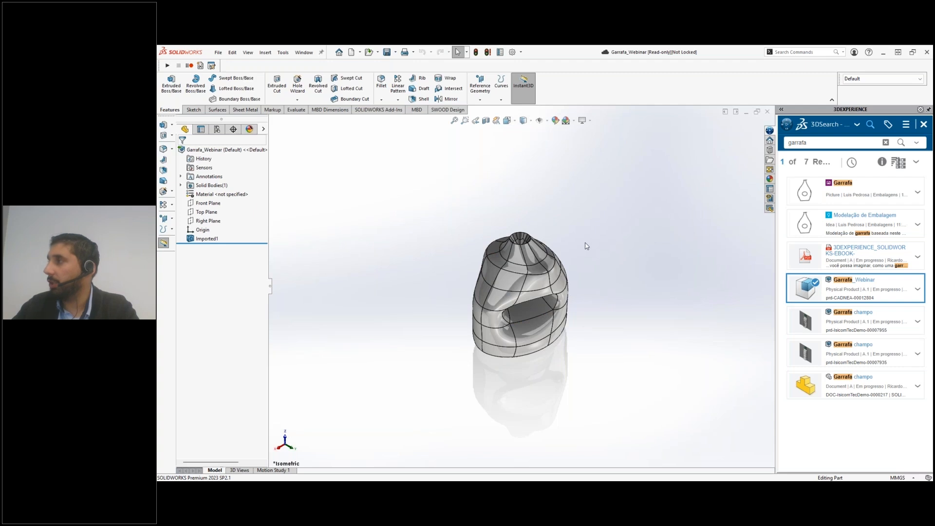
Create a new part and insert the Garrafa_Webinar part at its origin with the default transfer options
{"action": "left_click", "coordinate": [218, 53]}
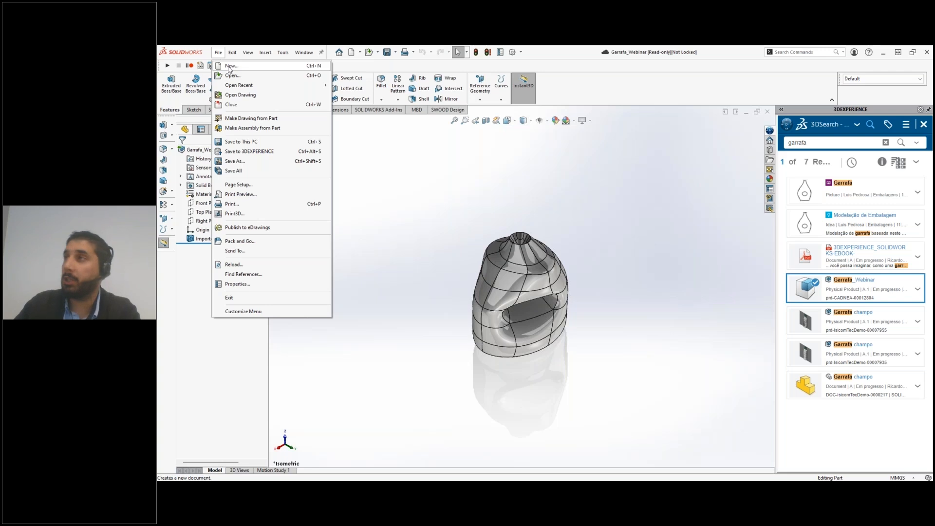
{"action": "left_click", "coordinate": [229, 67]}
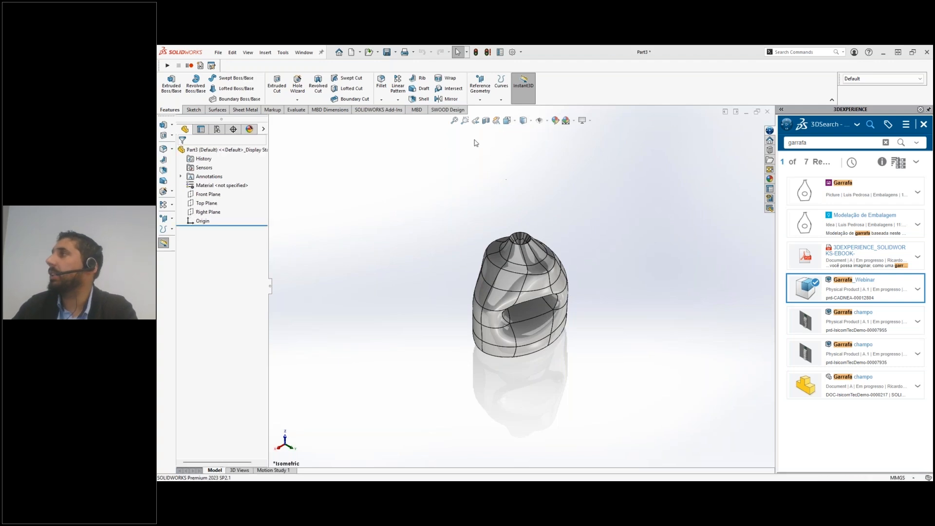
{"action": "left_click", "coordinate": [265, 52]}
{"action": "left_click", "coordinate": [289, 255]}
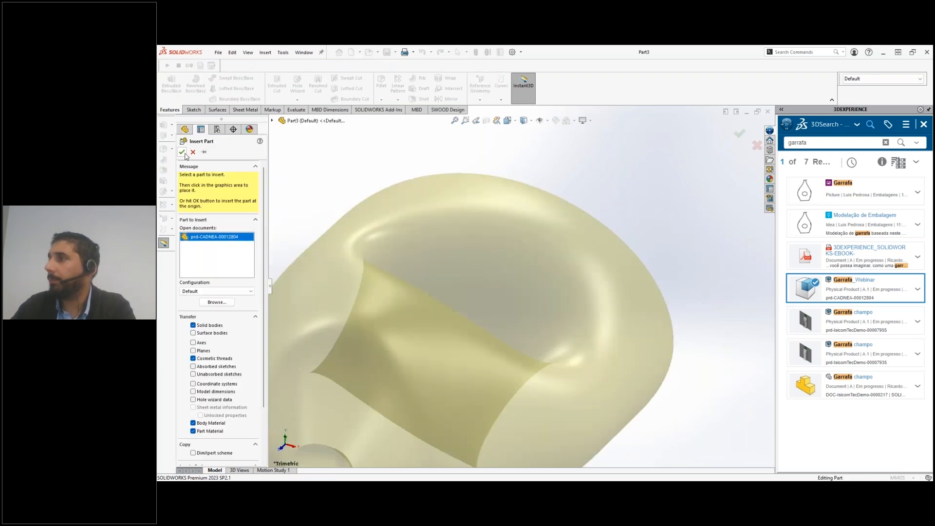
{"action": "left_click", "coordinate": [182, 152]}
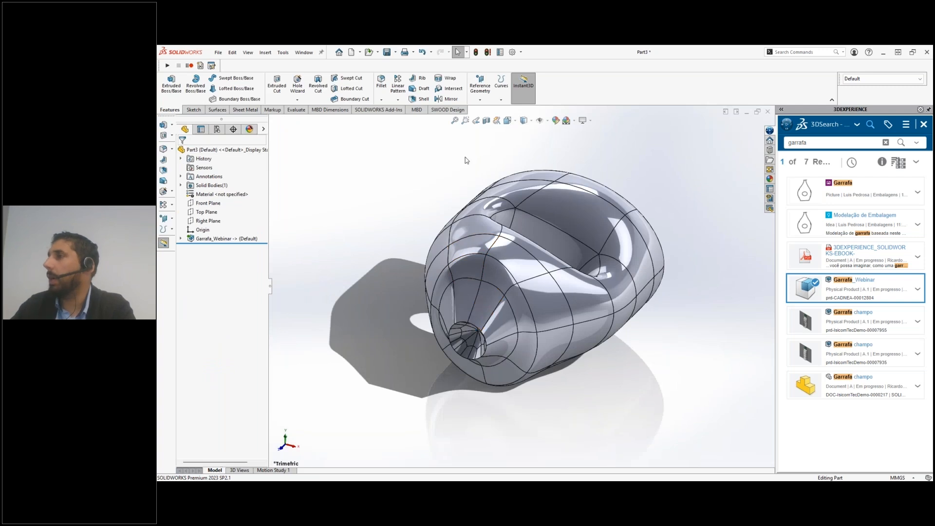
Make the Direct Editing command set available and bring it up, with the bottle's neck opening in close view
{"action": "middle_click_drag", "start_coordinate": [463, 316], "coordinate": [535, 303]}
{"action": "scroll", "coordinate": [534, 303], "scroll_direction": "down", "scroll_amount": 6}
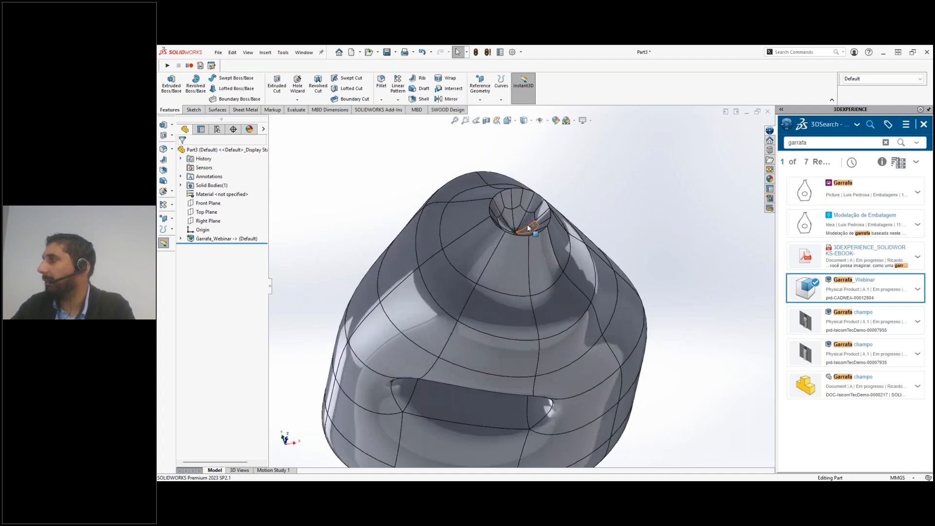
{"action": "left_click", "coordinate": [507, 192]}
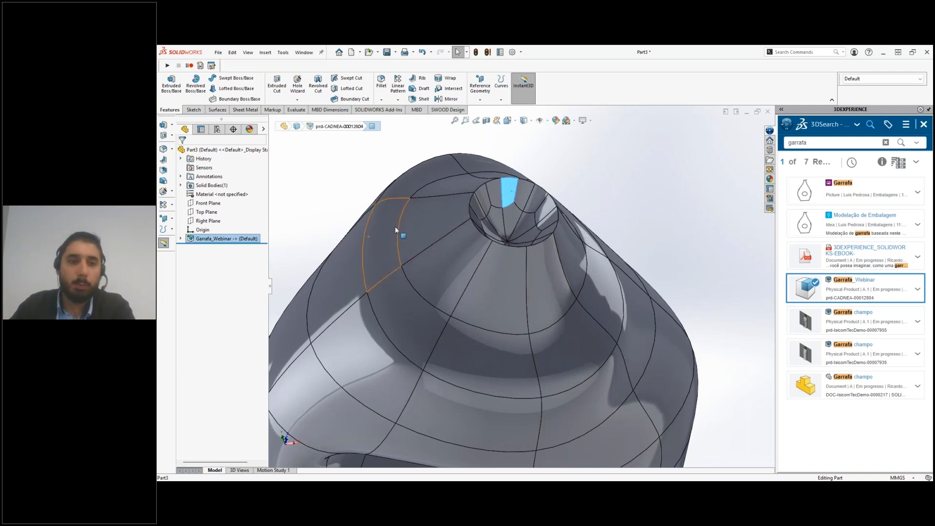
{"action": "left_click", "coordinate": [348, 179]}
{"action": "key", "text": "s"}
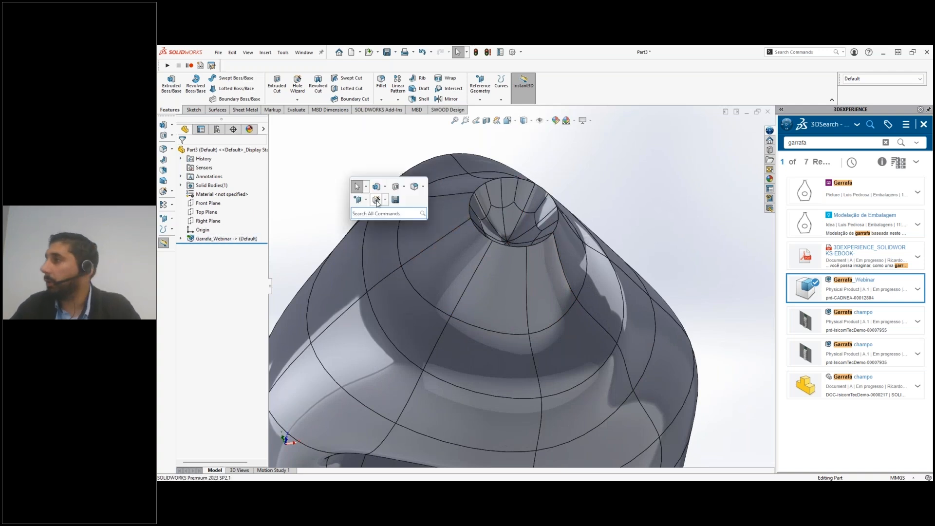
{"action": "left_click", "coordinate": [217, 110]}
{"action": "right_click", "coordinate": [268, 110]}
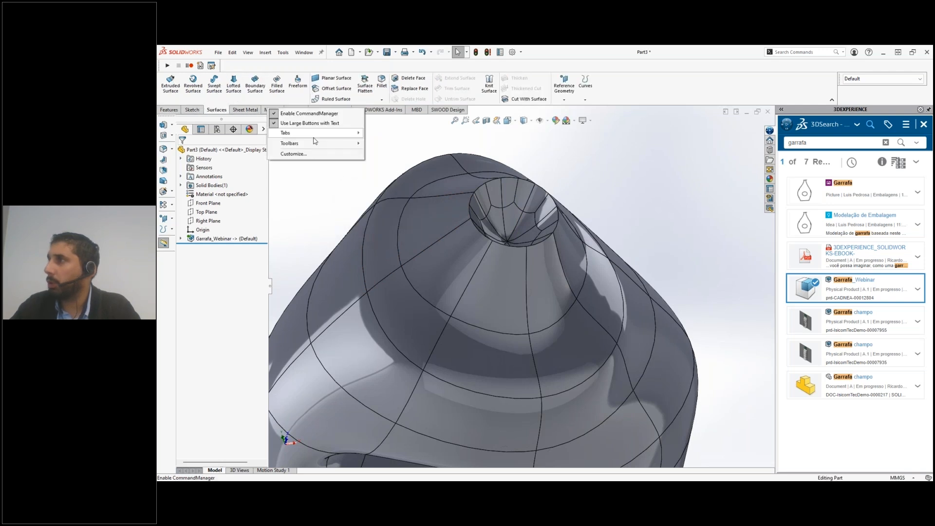
{"action": "mouse_move", "coordinate": [317, 135]}
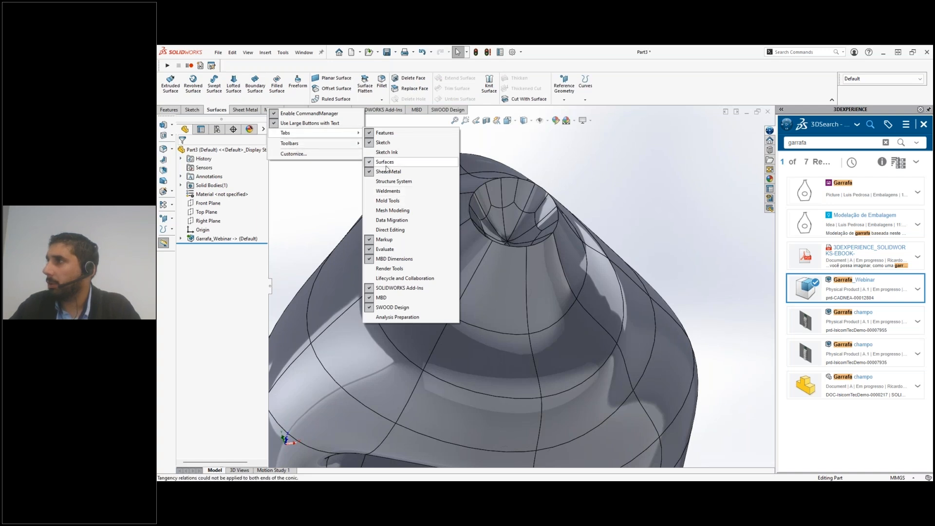
{"action": "left_click", "coordinate": [390, 229]}
{"action": "left_click", "coordinate": [292, 111]}
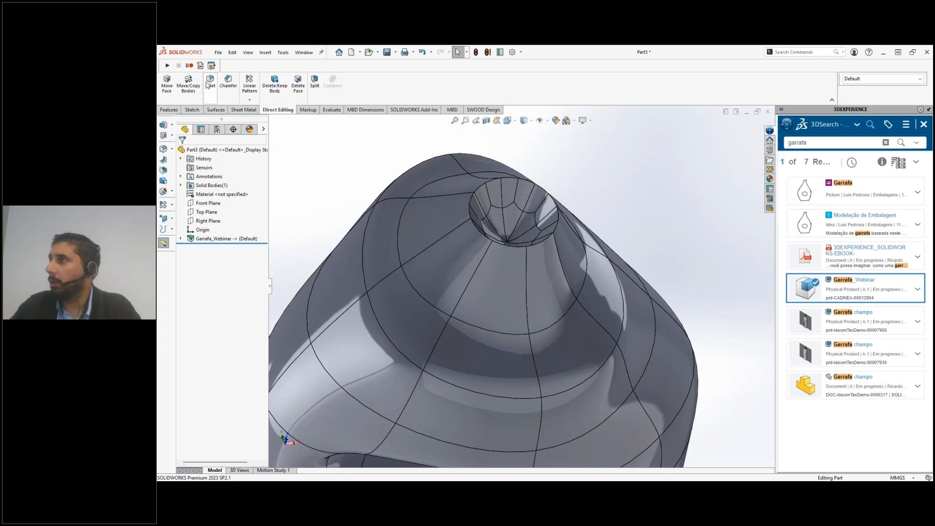
Start Delete Face and, after clearing two individually picked faces, select all inner faces of the neck opening by tangency
{"action": "left_click", "coordinate": [298, 87]}
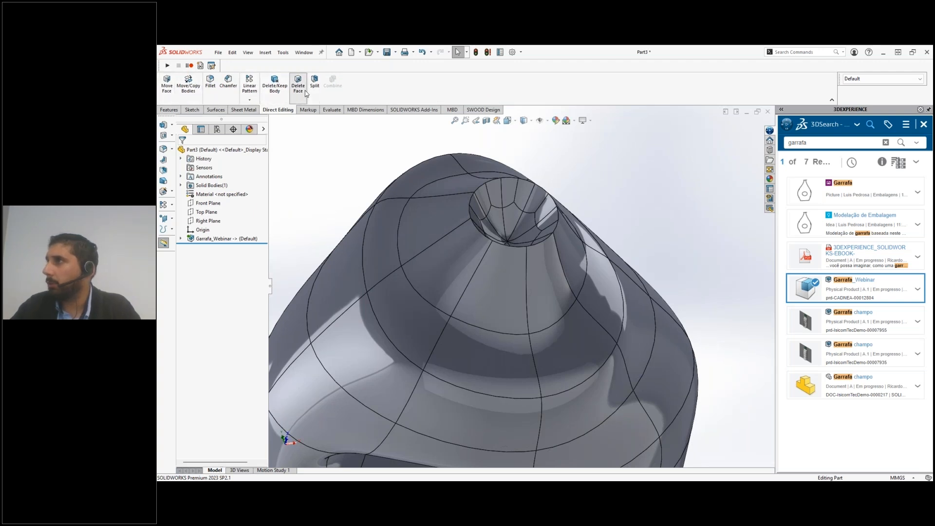
{"action": "left_click", "coordinate": [494, 196]}
{"action": "left_click", "coordinate": [511, 195]}
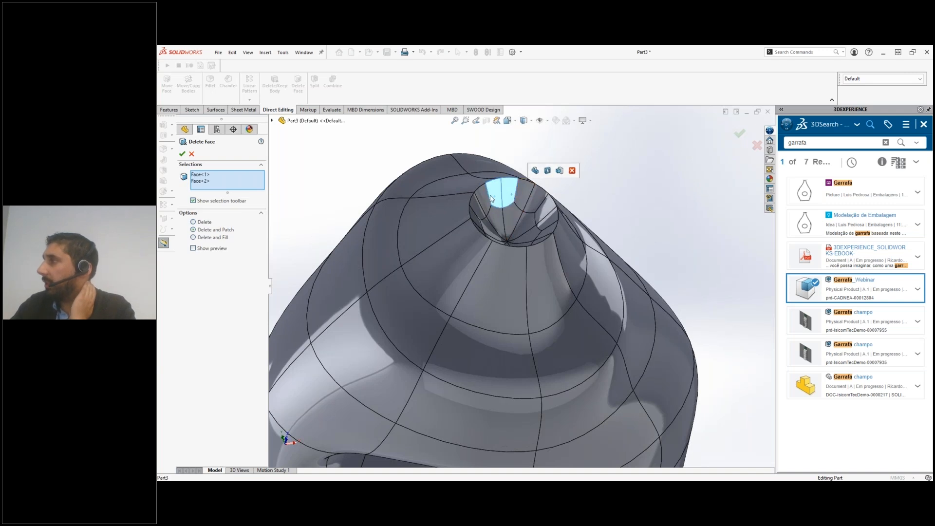
{"action": "left_click", "coordinate": [255, 175]}
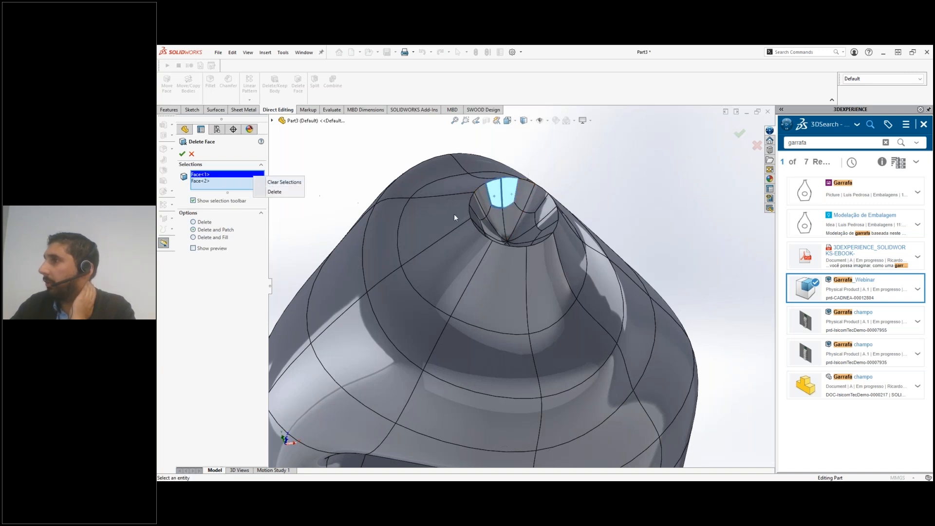
{"action": "left_click", "coordinate": [288, 182]}
{"action": "right_click", "coordinate": [507, 217]}
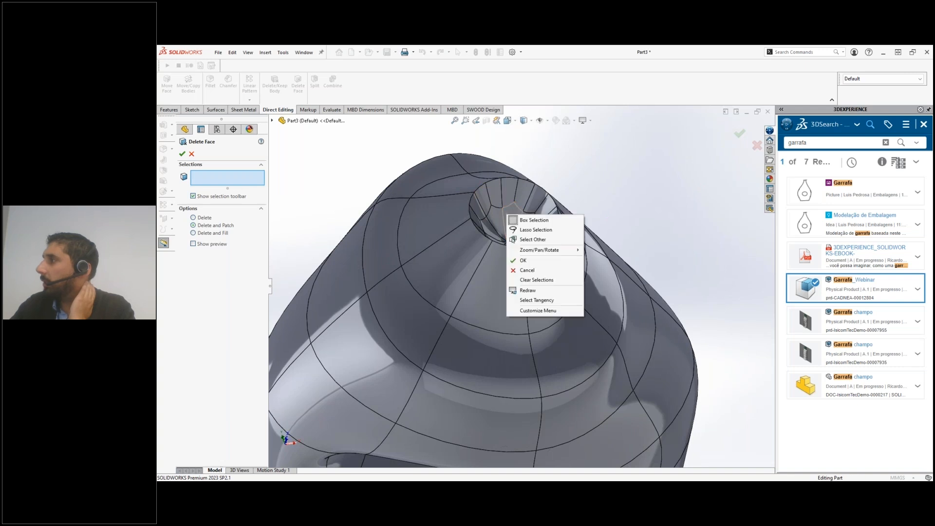
{"action": "left_click", "coordinate": [525, 287]}
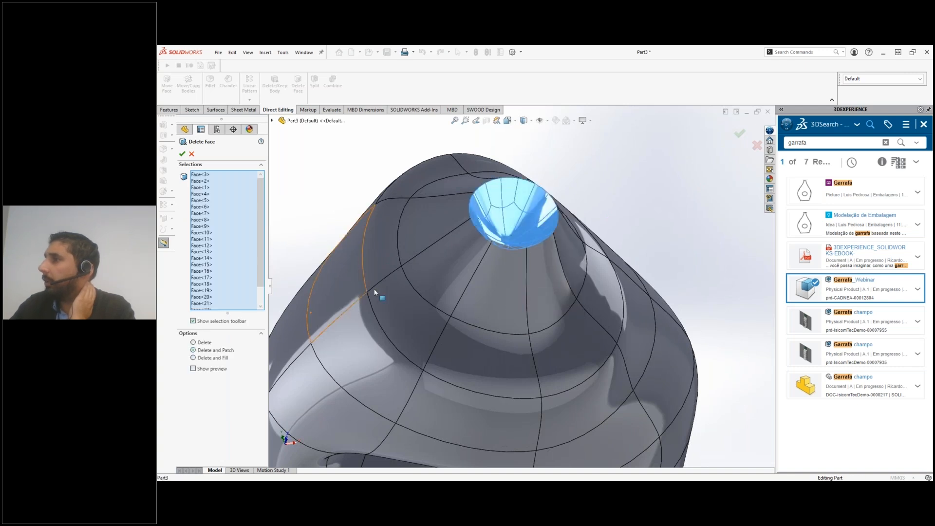
Try Delete and Patch on the selected neck faces, and remove them using Delete and Fill without tangent fill
{"action": "middle_click_drag", "start_coordinate": [518, 220], "coordinate": [336, 296]}
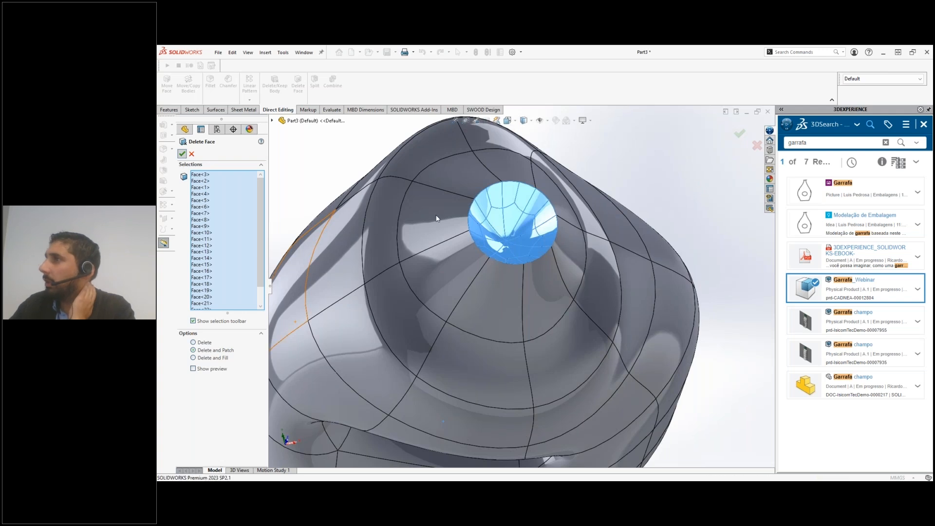
{"action": "left_click", "coordinate": [183, 154]}
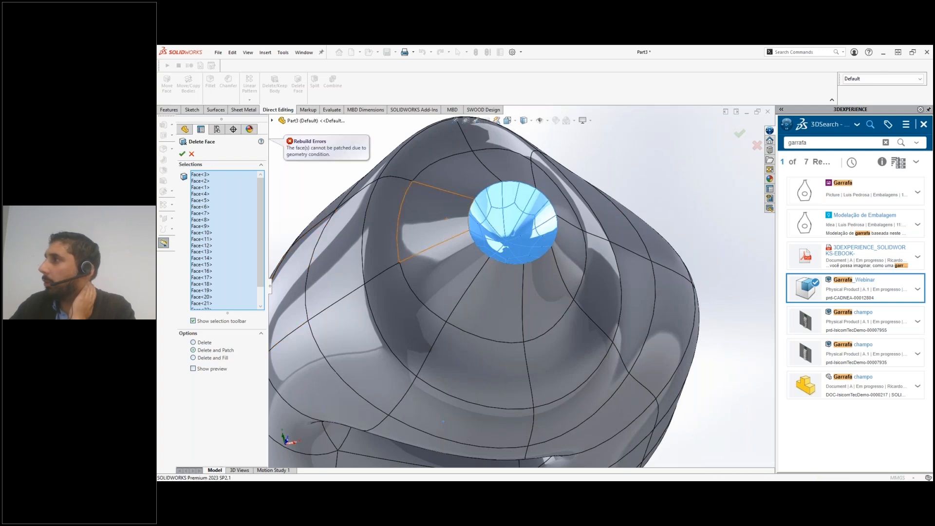
{"action": "left_click", "coordinate": [209, 358]}
{"action": "left_click", "coordinate": [183, 154]}
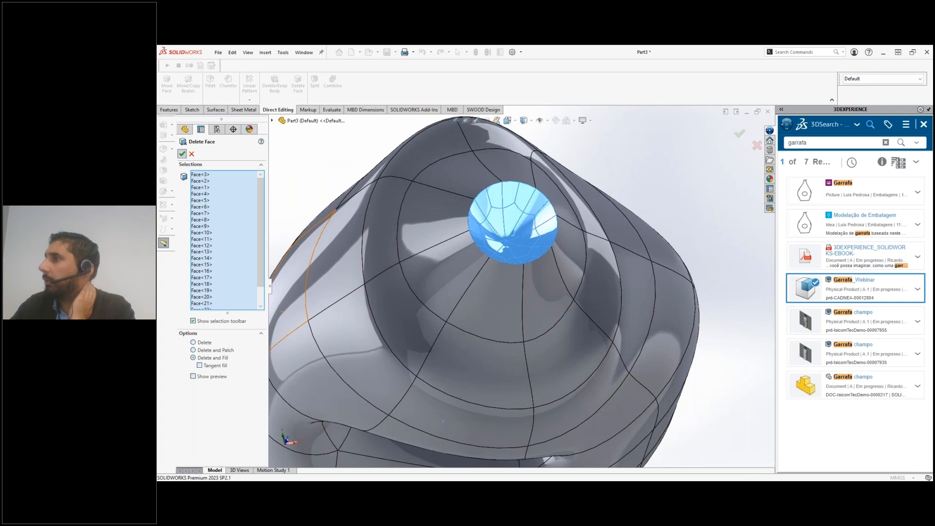
{"action": "middle_click_drag", "start_coordinate": [471, 240], "coordinate": [462, 172]}
{"action": "scroll", "coordinate": [544, 256], "scroll_direction": "up", "scroll_amount": 6}
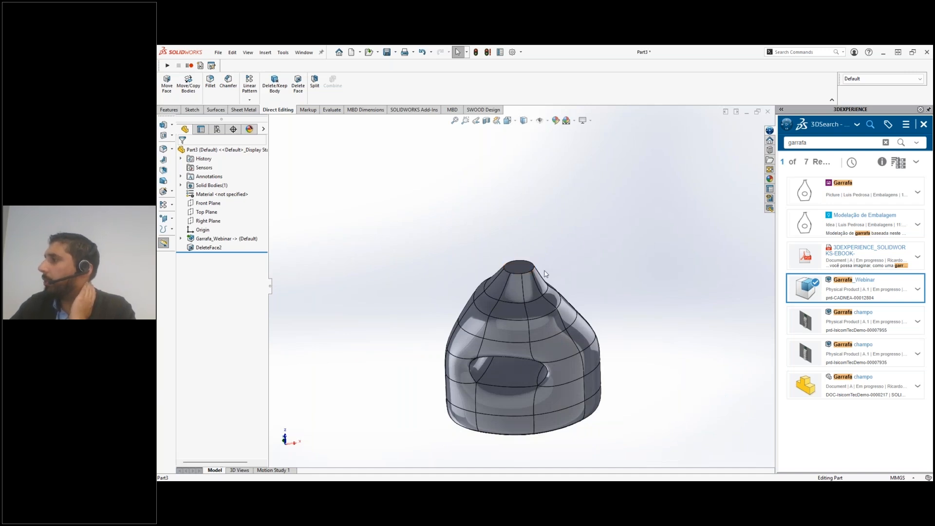
Shell the bottle to a 2 mm wall thickness, removing the flat top face of the neck
{"action": "middle_click_drag", "start_coordinate": [531, 320], "coordinate": [585, 380]}
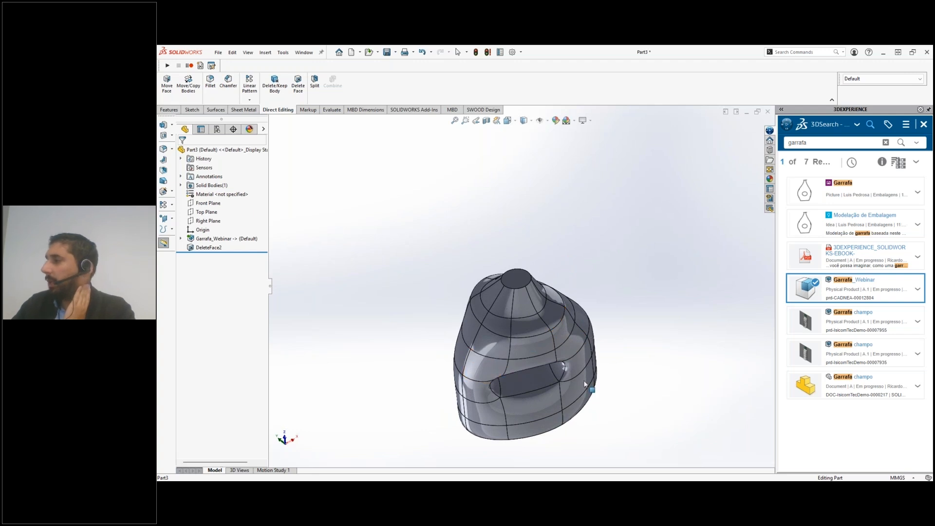
{"action": "middle_click_drag", "start_coordinate": [498, 419], "coordinate": [492, 338]}
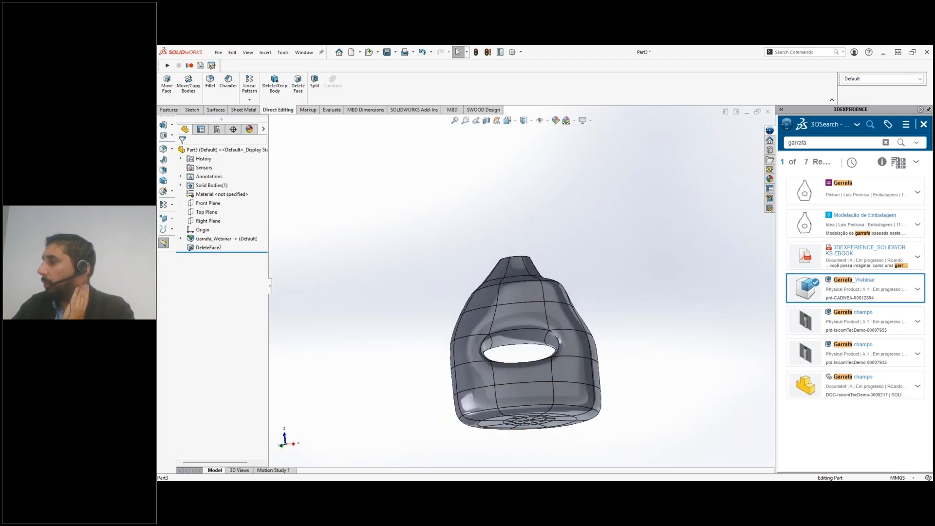
{"action": "mouse_move", "coordinate": [514, 297]}
{"action": "middle_mouse_down"}
{"action": "mouse_move", "coordinate": [509, 337]}
{"action": "mouse_move", "coordinate": [521, 282]}
{"action": "middle_mouse_up"}
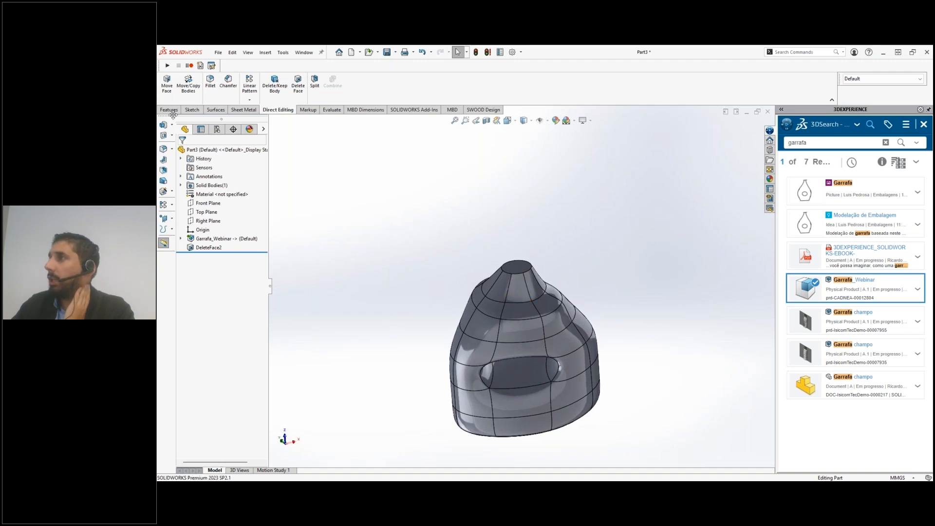
{"action": "left_click", "coordinate": [171, 110]}
{"action": "left_click", "coordinate": [420, 100]}
{"action": "left_click", "coordinate": [519, 266]}
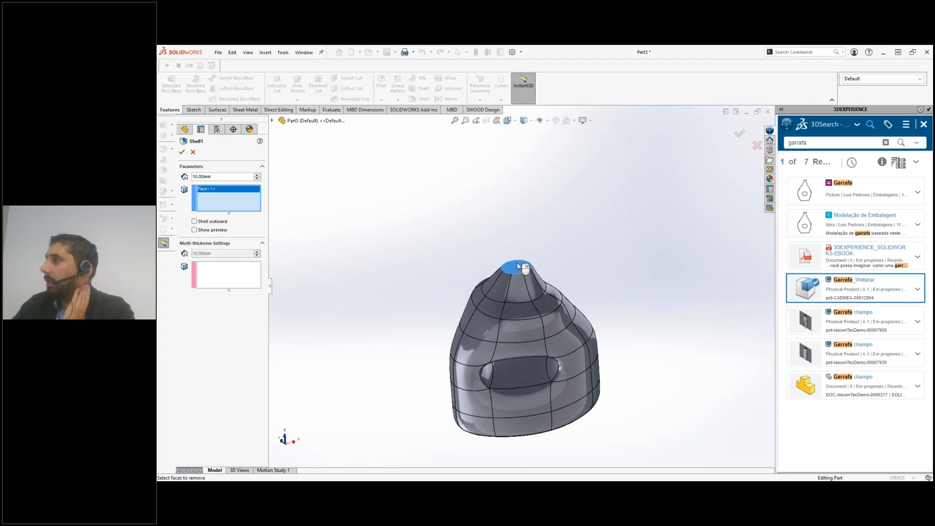
{"action": "left_click", "coordinate": [224, 175]}
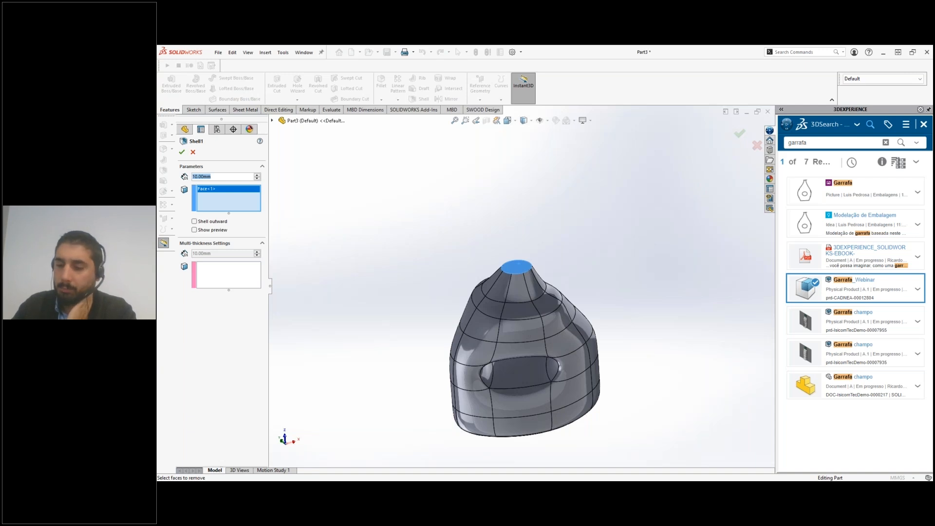
{"action": "type", "text": "2"}
{"action": "key", "text": "Return"}
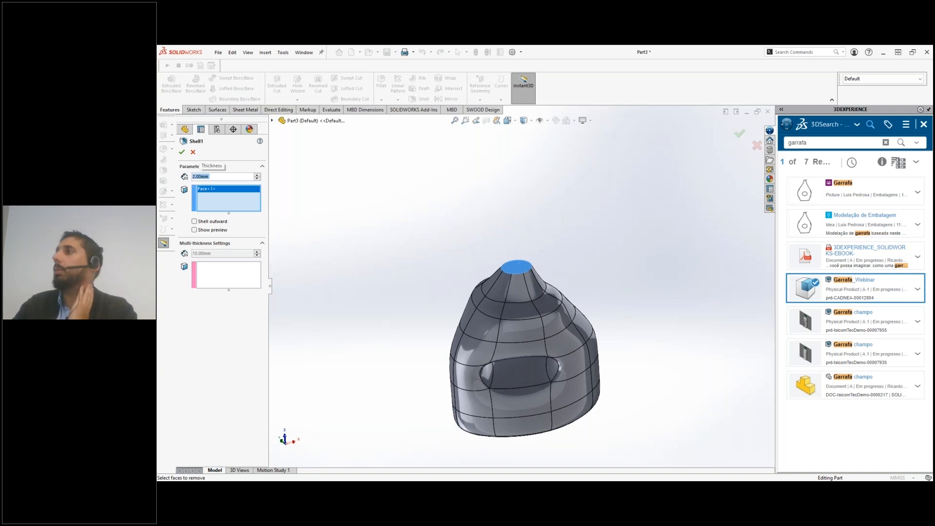
{"action": "left_click", "coordinate": [182, 152]}
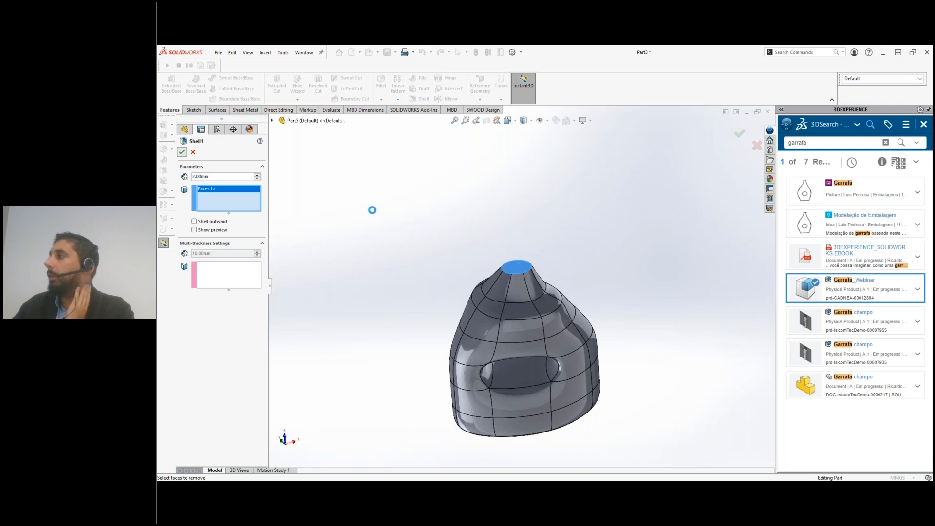
{"action": "scroll", "coordinate": [508, 291], "scroll_direction": "down", "scroll_amount": 5}
{"action": "middle_click_drag", "start_coordinate": [508, 291], "coordinate": [483, 297]}
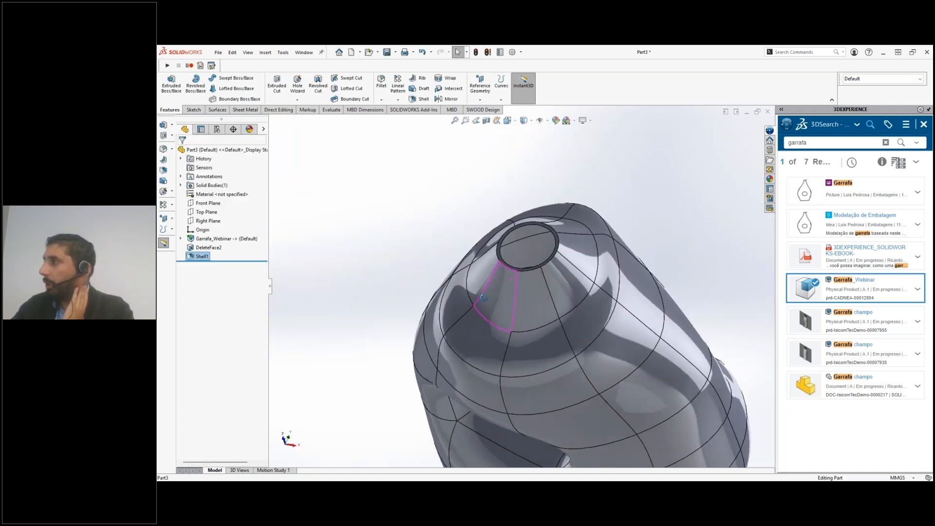
Create a reference plane parallel to the Front Plane, offset about 228.6 mm so that it crosses the neck
{"action": "scroll", "coordinate": [483, 297], "scroll_direction": "up", "scroll_amount": 10}
{"action": "middle_click_drag", "start_coordinate": [533, 334], "coordinate": [544, 249]}
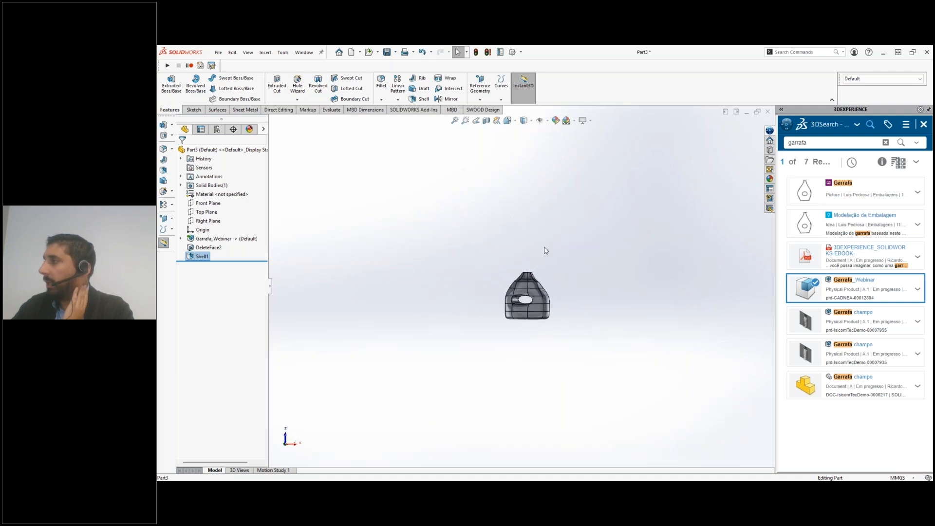
{"action": "left_click", "coordinate": [213, 211]}
{"action": "left_click", "coordinate": [208, 220]}
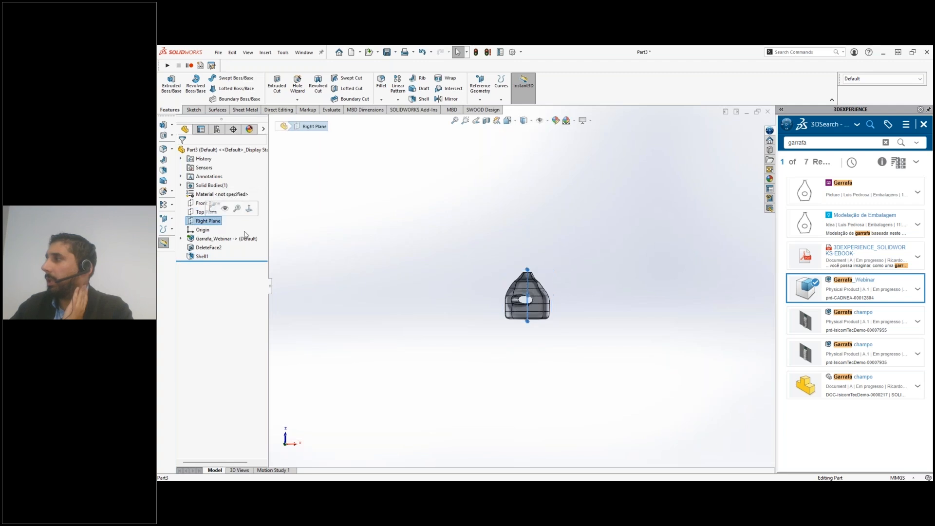
{"action": "left_click", "coordinate": [203, 206]}
{"action": "key", "text": "ctrl+8"}
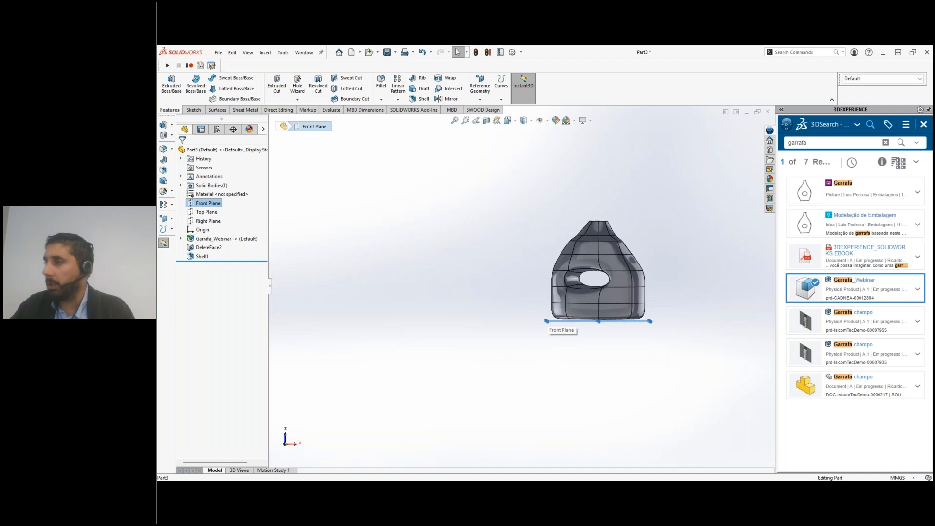
{"action": "left_click_drag", "start_coordinate": [560, 322], "coordinate": [567, 229], "text": "ctrl"}
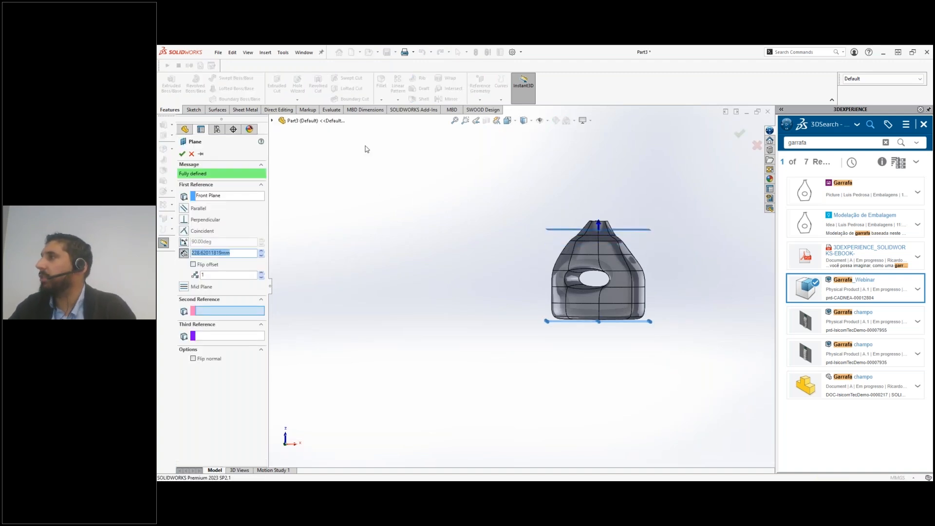
{"action": "left_click", "coordinate": [182, 155]}
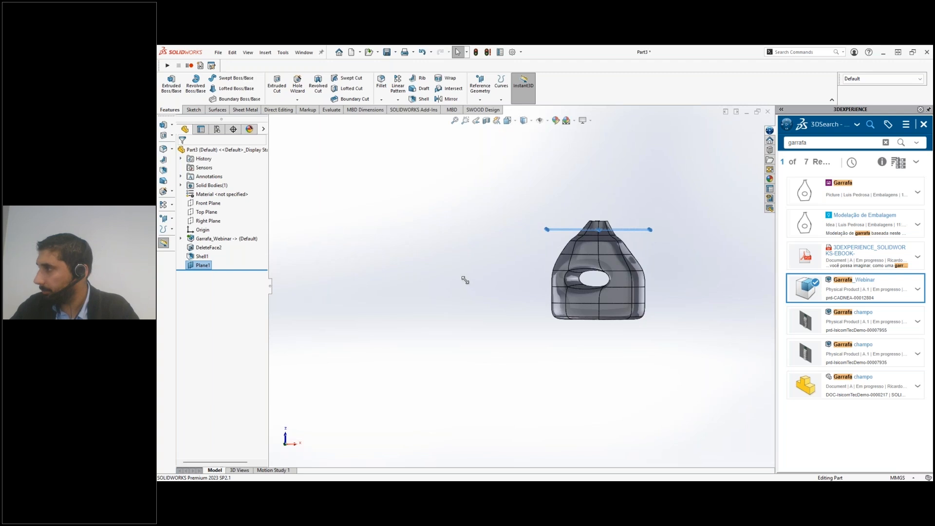
Start the Intersect command with the offset plane and the bottle body, creating both intersecting and internal regions
{"action": "left_click", "coordinate": [530, 264]}
{"action": "scroll", "coordinate": [530, 265], "scroll_direction": "down", "scroll_amount": 4}
{"action": "type", "text": "s"}
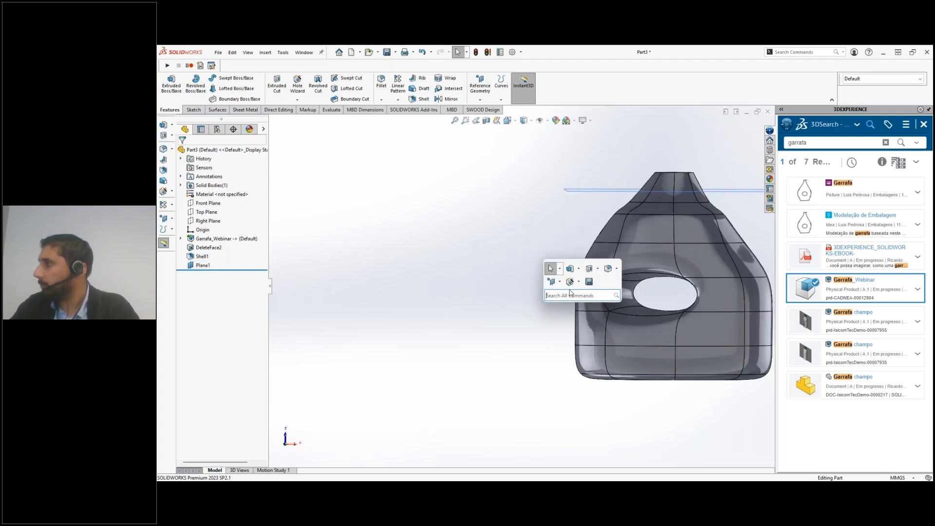
{"action": "type", "text": "i"}
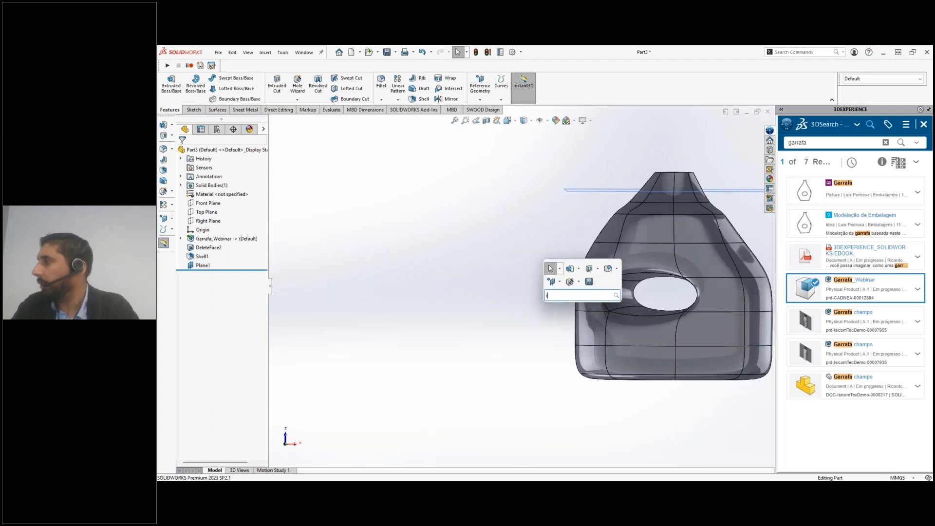
{"action": "type", "text": "nter"}
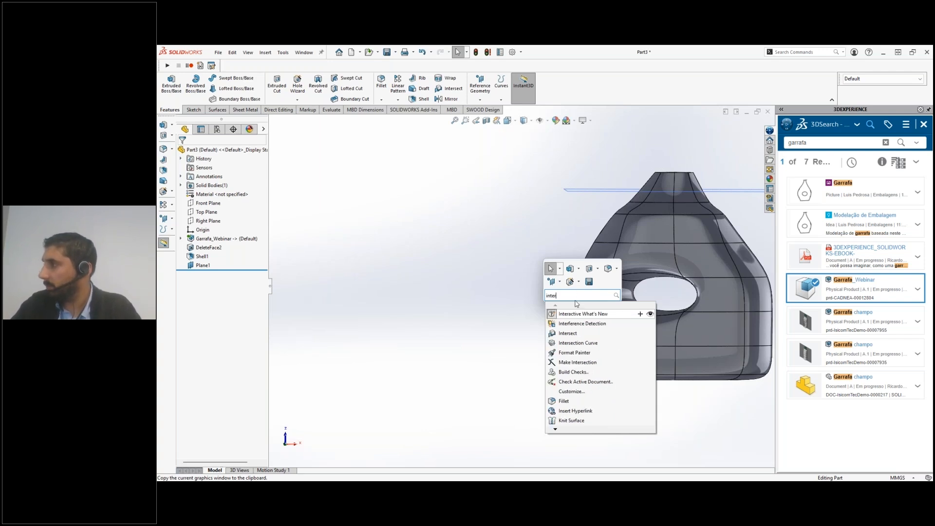
{"action": "left_click", "coordinate": [568, 333]}
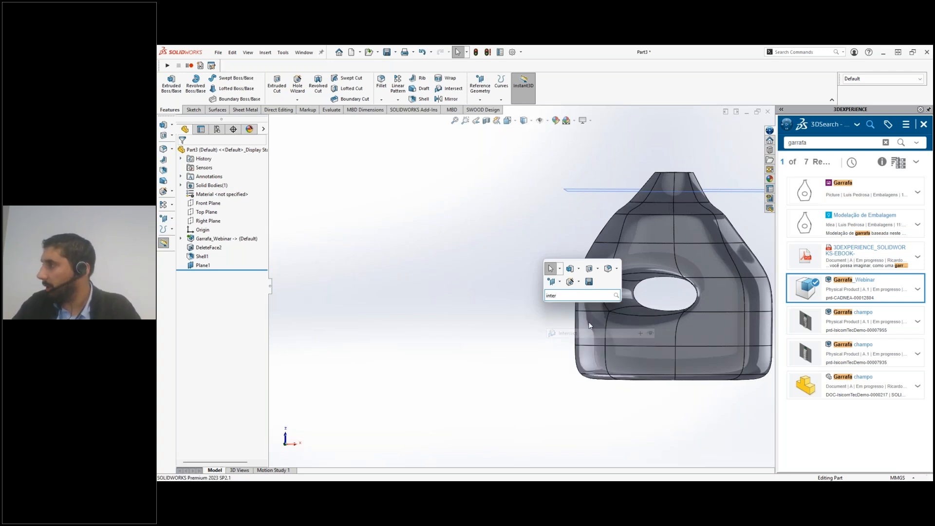
{"action": "left_click", "coordinate": [594, 197]}
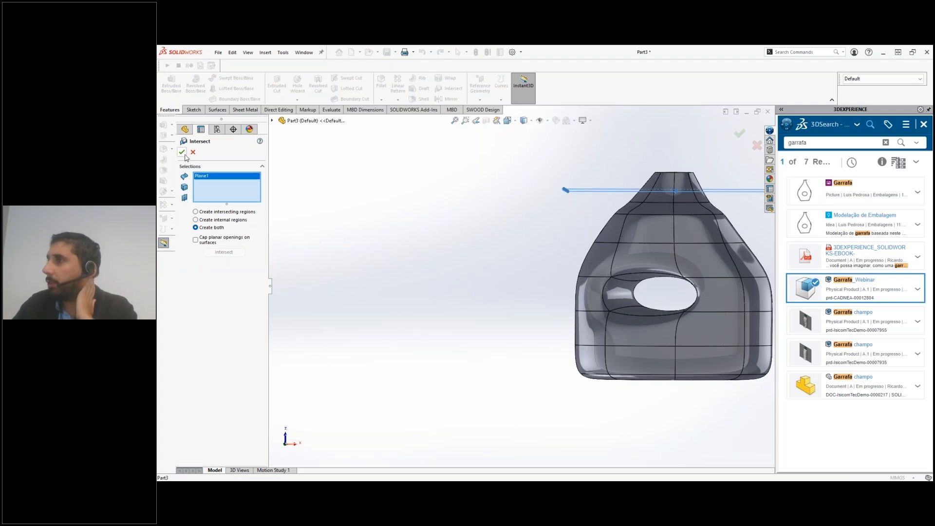
{"action": "left_click", "coordinate": [614, 245]}
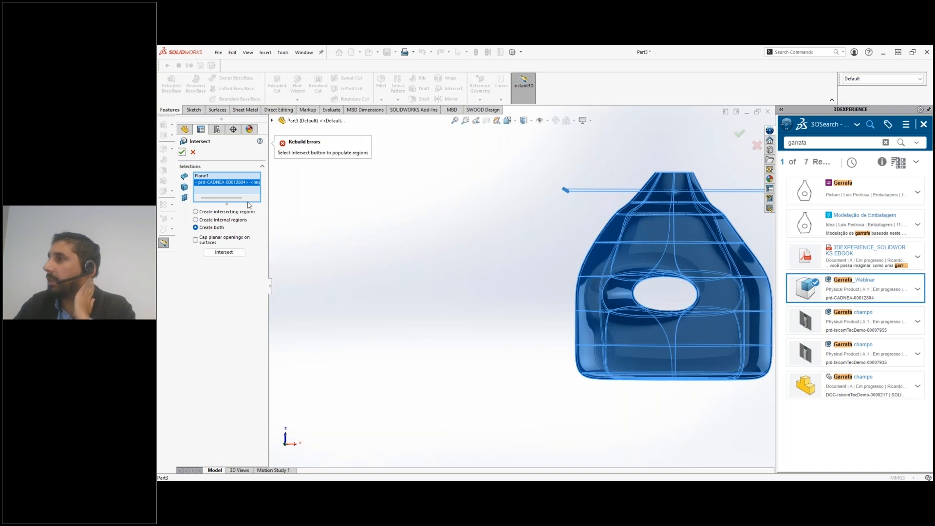
{"action": "left_click", "coordinate": [240, 255]}
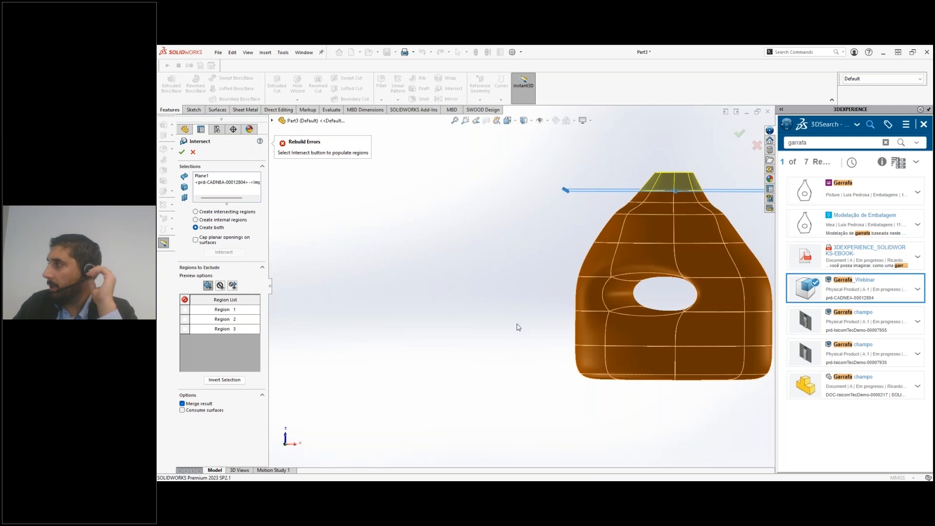
Exclude regions 1 and 3 from the intersection, turn off merging of the result, and create the feature
{"action": "scroll", "coordinate": [518, 326], "scroll_direction": "up", "scroll_amount": 3}
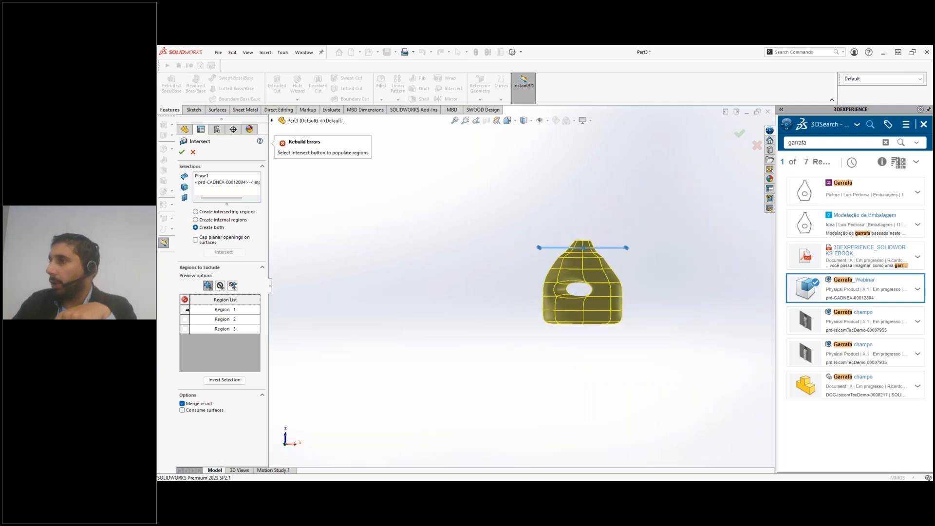
{"action": "middle_click_drag", "start_coordinate": [433, 330], "coordinate": [429, 346]}
{"action": "scroll", "coordinate": [635, 260], "scroll_direction": "down", "scroll_amount": 1}
{"action": "scroll", "coordinate": [548, 266], "scroll_direction": "down", "scroll_amount": 3}
{"action": "middle_click_drag", "start_coordinate": [525, 266], "coordinate": [509, 288]}
{"action": "left_click", "coordinate": [506, 296]}
{"action": "mouse_move", "coordinate": [472, 263]}
{"action": "middle_mouse_down"}
{"action": "mouse_move", "coordinate": [454, 280]}
{"action": "mouse_move", "coordinate": [469, 276]}
{"action": "middle_mouse_up"}
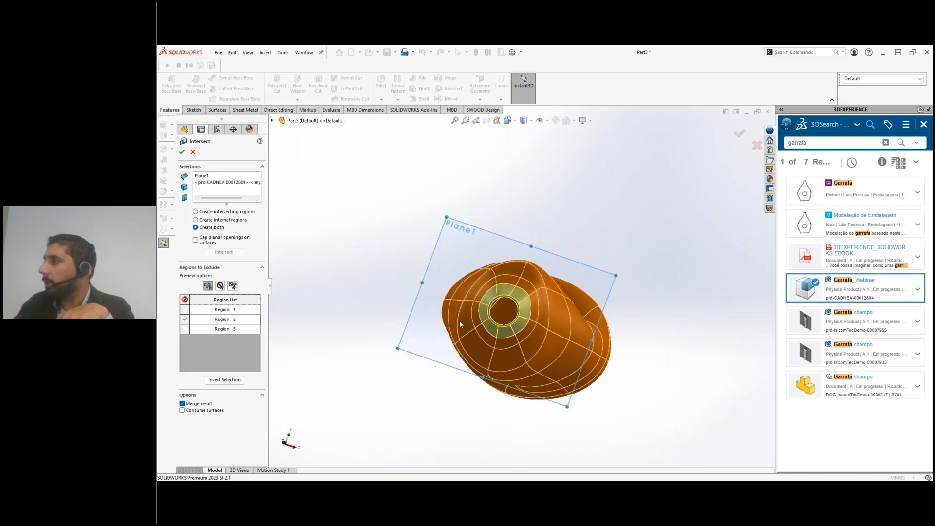
{"action": "left_click", "coordinate": [236, 379]}
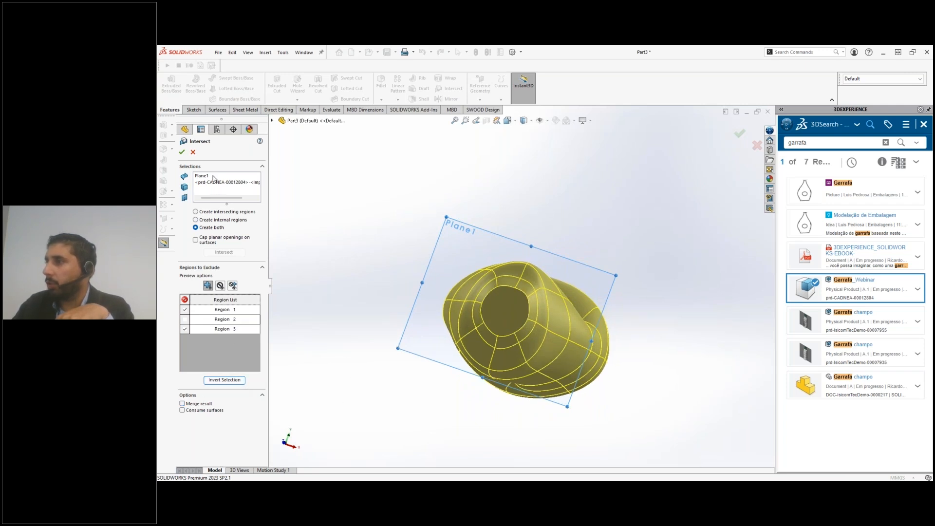
{"action": "left_click", "coordinate": [182, 153]}
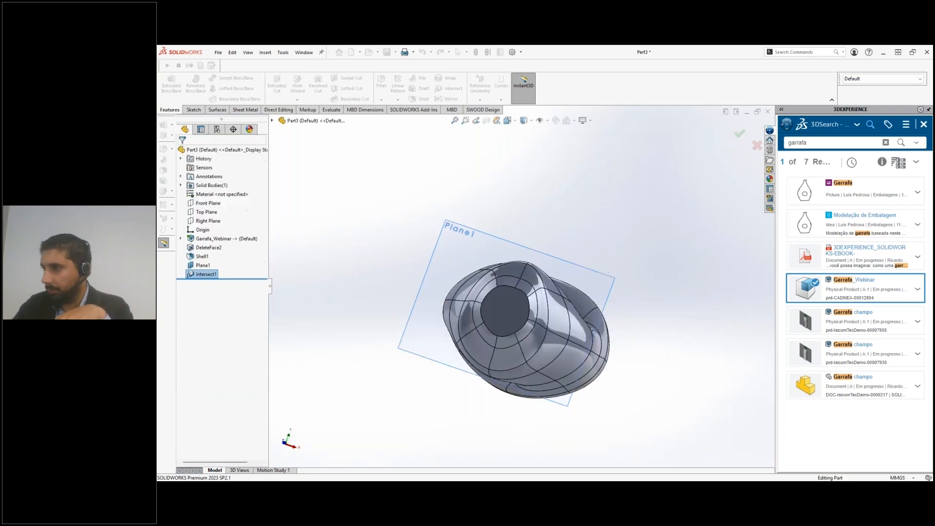
Edit the Intersect feature so that no region is excluded, keeping regions 1, 2 and 3 as separate bodies
{"action": "middle_click_drag", "start_coordinate": [401, 221], "coordinate": [403, 206]}
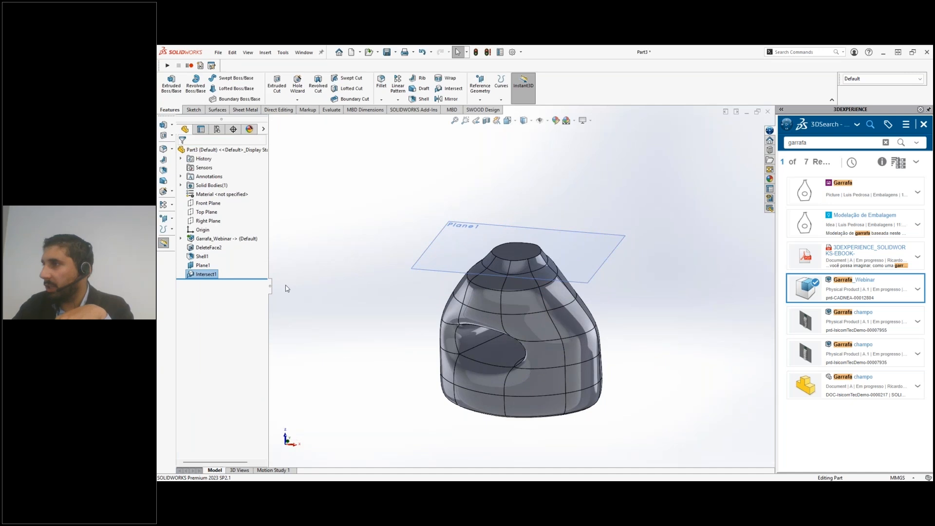
{"action": "right_click", "coordinate": [210, 276]}
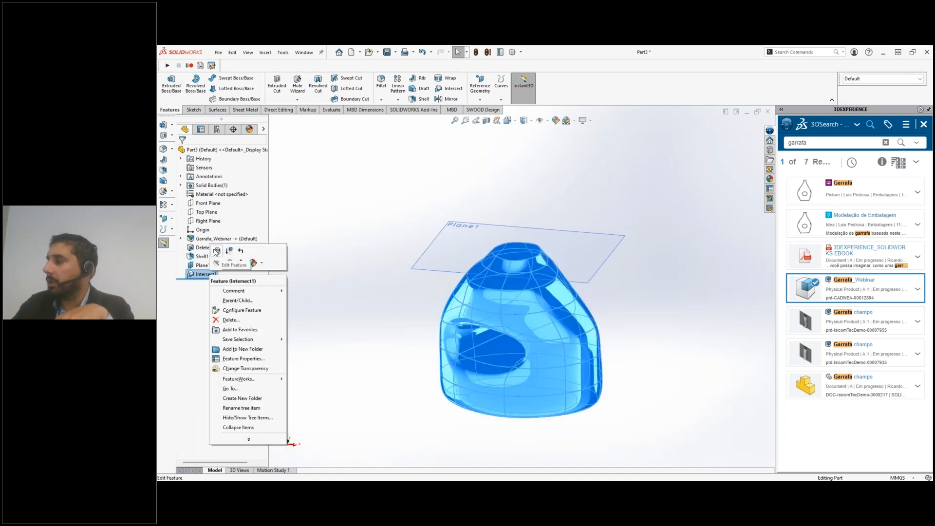
{"action": "left_click", "coordinate": [216, 252]}
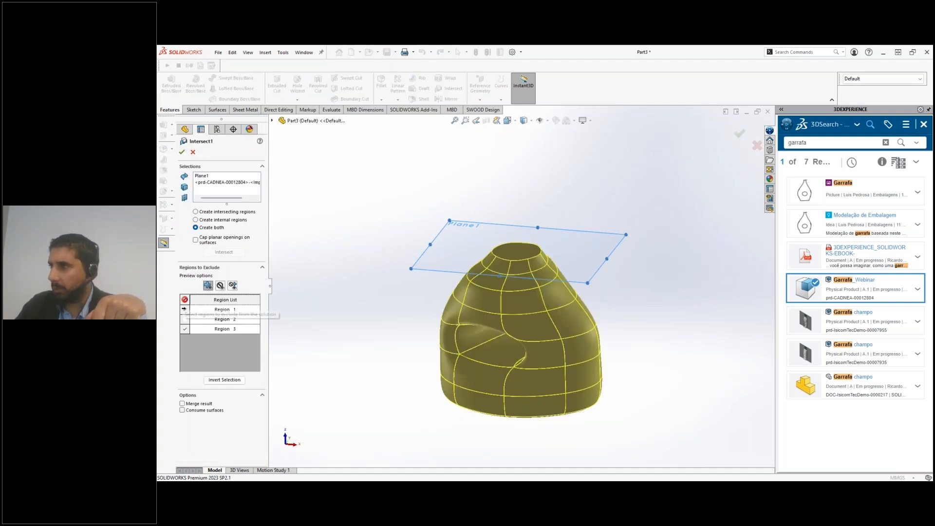
{"action": "left_click", "coordinate": [185, 330]}
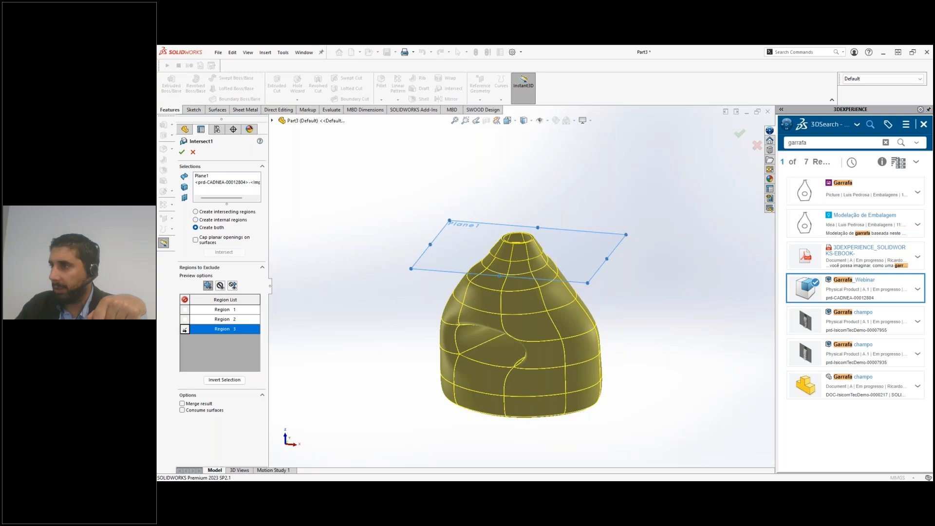
{"action": "left_click", "coordinate": [184, 329]}
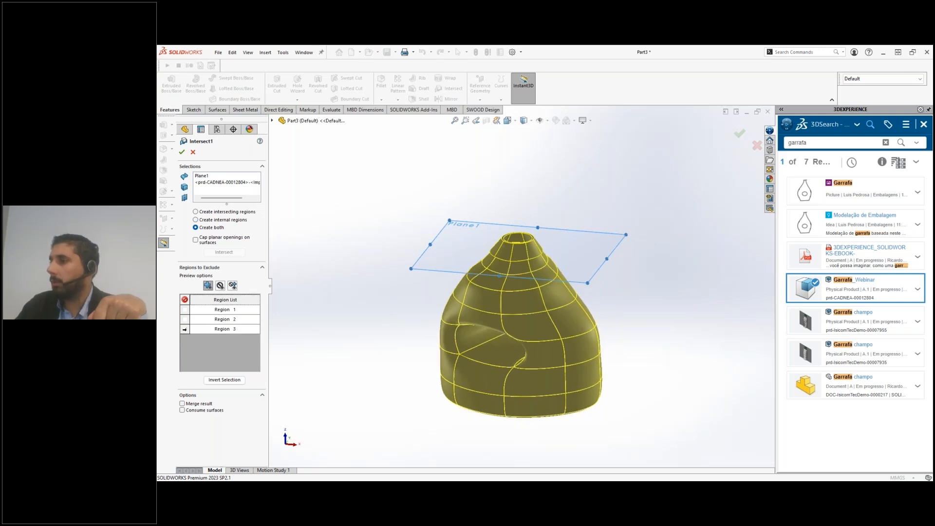
{"action": "left_click", "coordinate": [185, 329]}
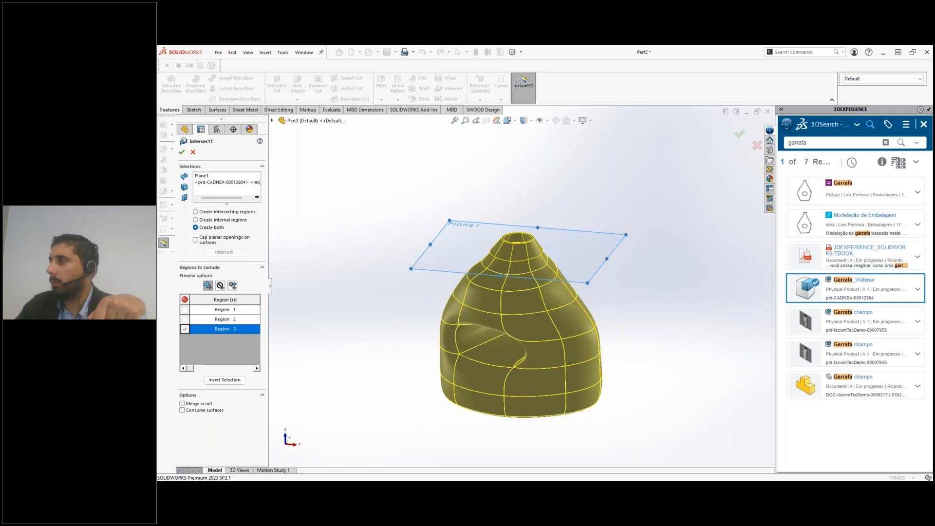
{"action": "left_click", "coordinate": [181, 152]}
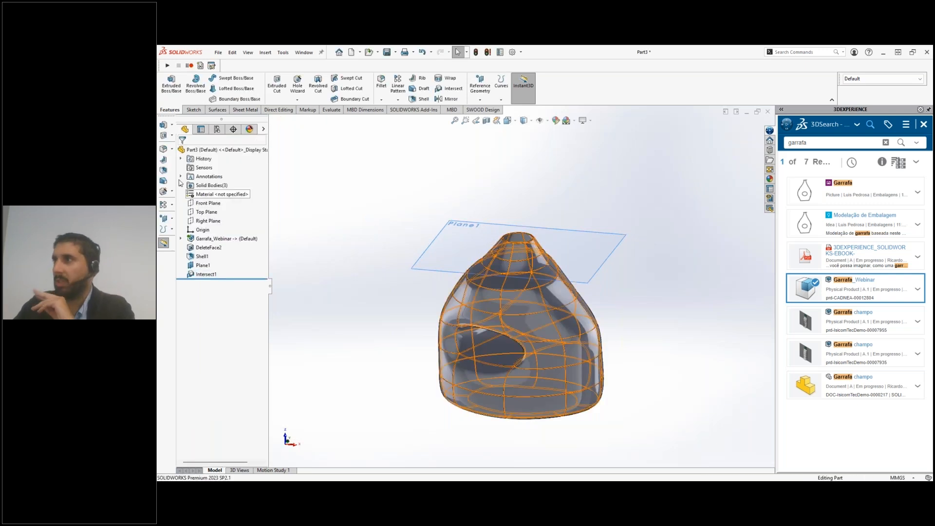
Expand the solid bodies and inspect which part of the bottle each of the intersected bodies represents
{"action": "left_click", "coordinate": [181, 185]}
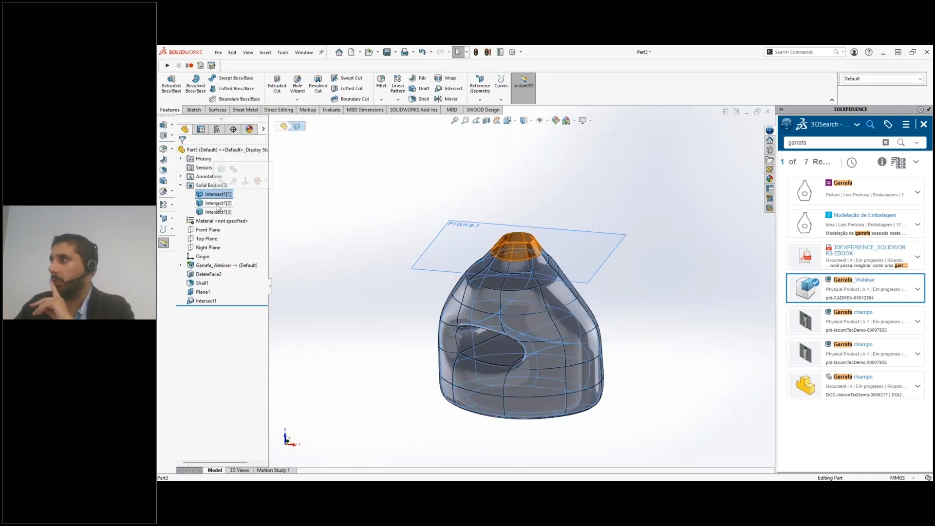
{"action": "left_click", "coordinate": [217, 204]}
{"action": "left_click", "coordinate": [216, 214]}
{"action": "left_click", "coordinate": [378, 254]}
{"action": "middle_click_drag", "start_coordinate": [379, 254], "coordinate": [361, 256]}
{"action": "scroll", "coordinate": [361, 257], "scroll_direction": "up", "scroll_amount": 1}
{"action": "key", "text": "s"}
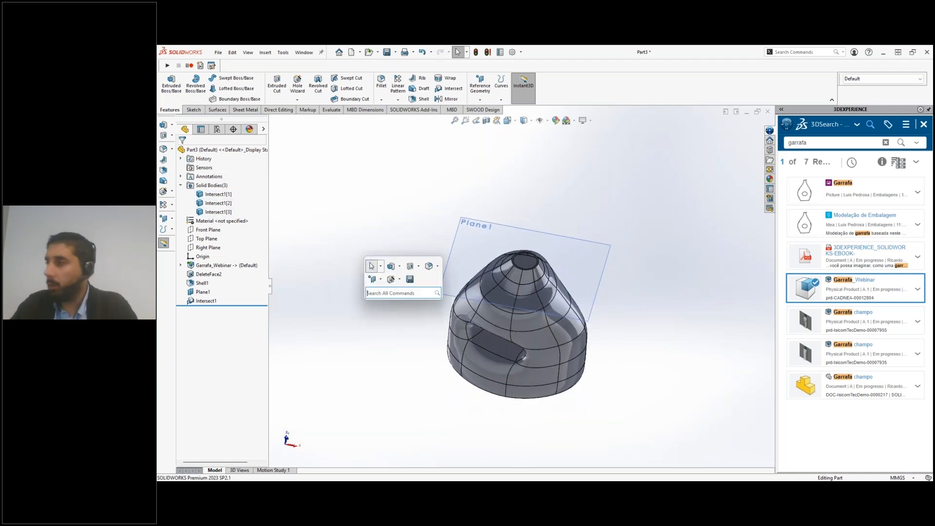
{"action": "left_click", "coordinate": [399, 231]}
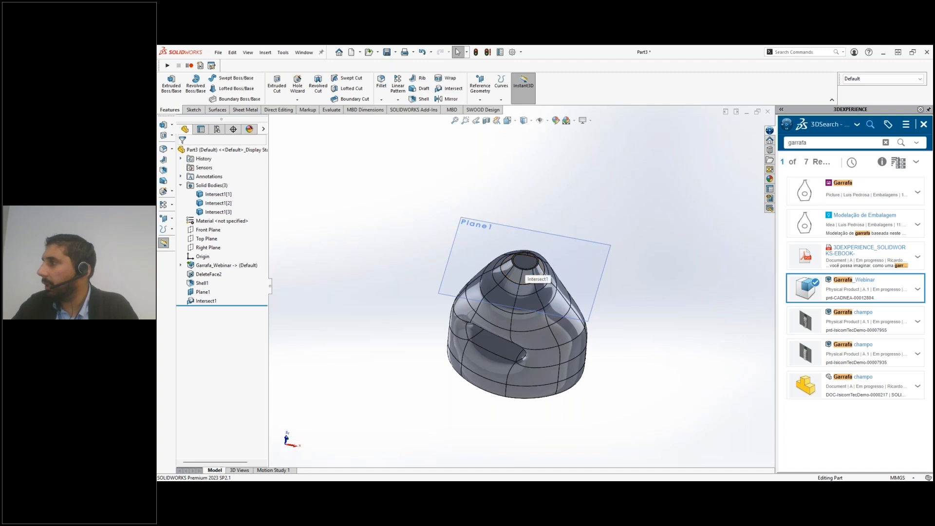
Evaluate the mass properties of only the body filling the inside of the bottle, replacing the whole-part selection
{"action": "left_click", "coordinate": [332, 111]}
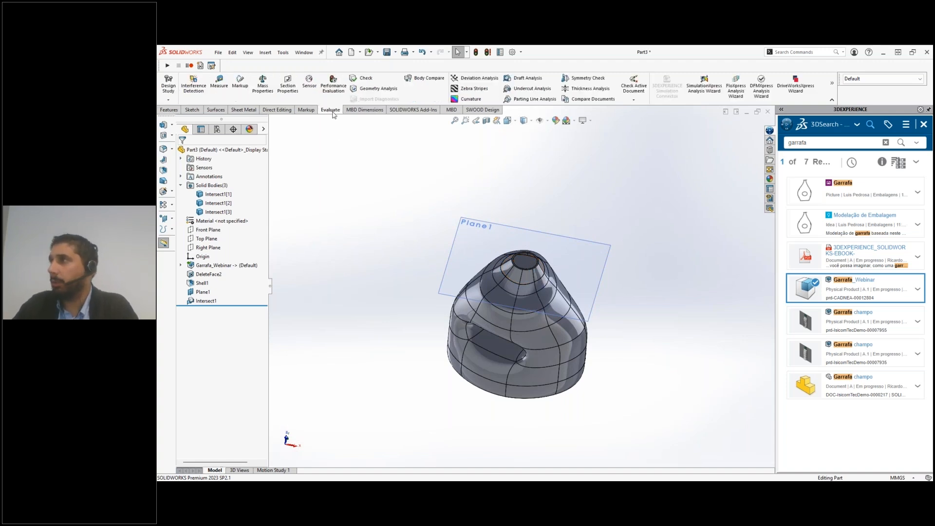
{"action": "left_click", "coordinate": [265, 95]}
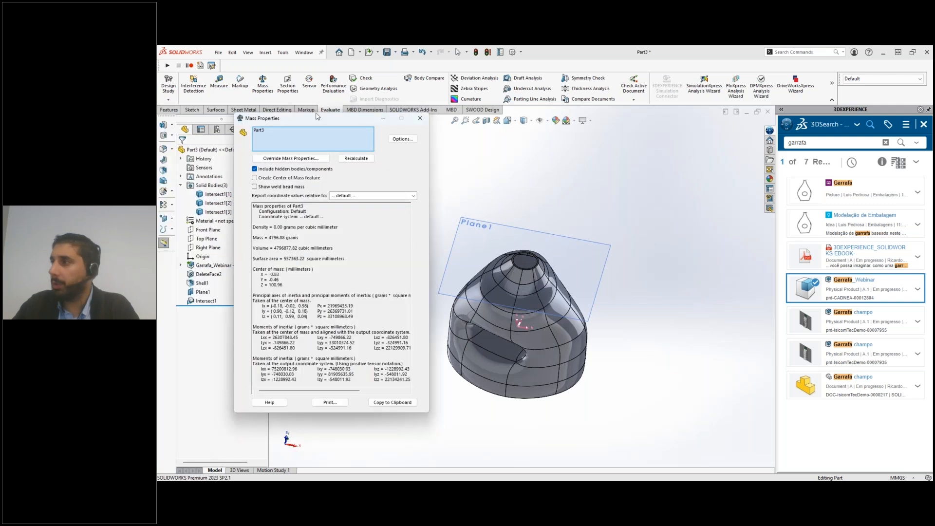
{"action": "left_click", "coordinate": [284, 152]}
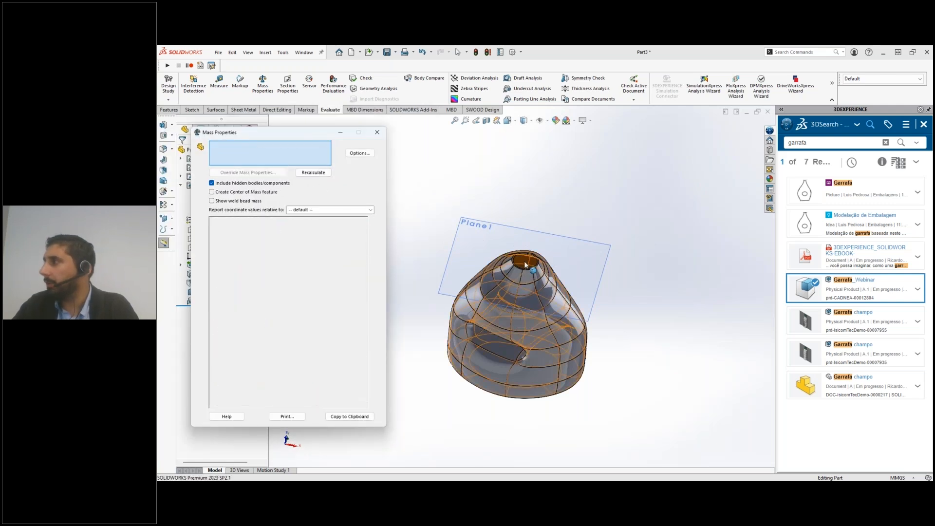
{"action": "left_click", "coordinate": [525, 264]}
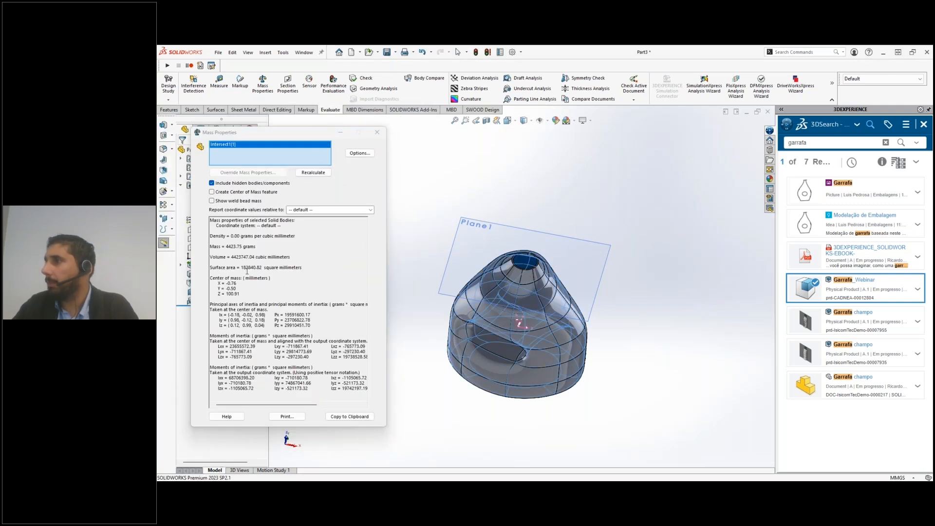
Switch the mass properties to custom units with liters as the unit volume, and read the inner body's volume
{"action": "left_click", "coordinate": [359, 152]}
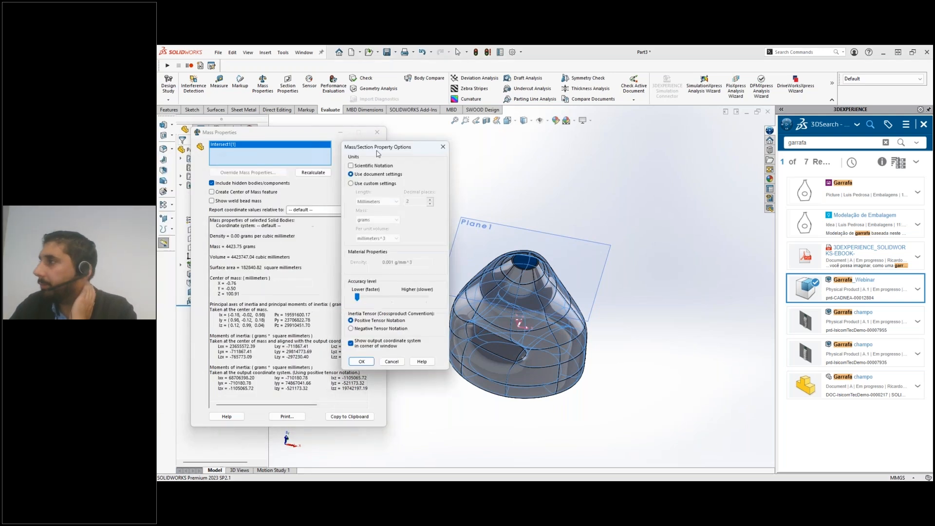
{"action": "left_click", "coordinate": [286, 200]}
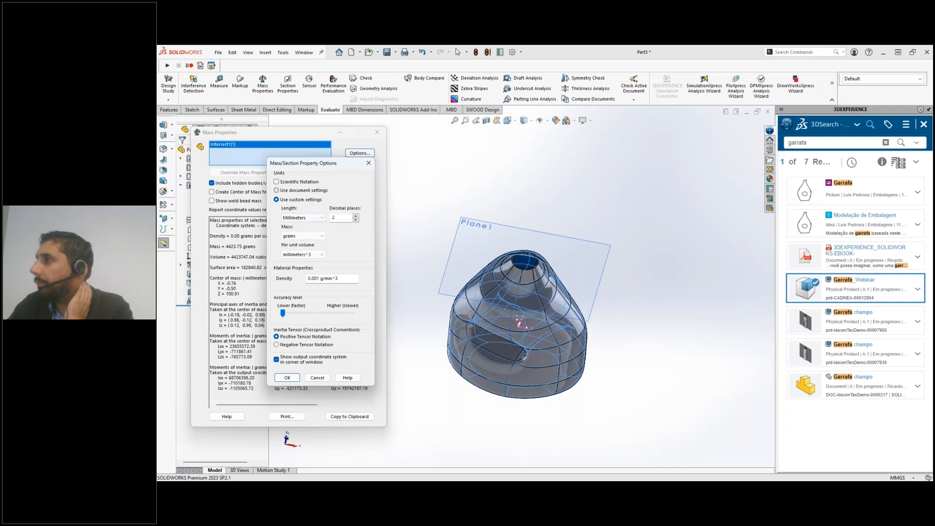
{"action": "left_click", "coordinate": [308, 254]}
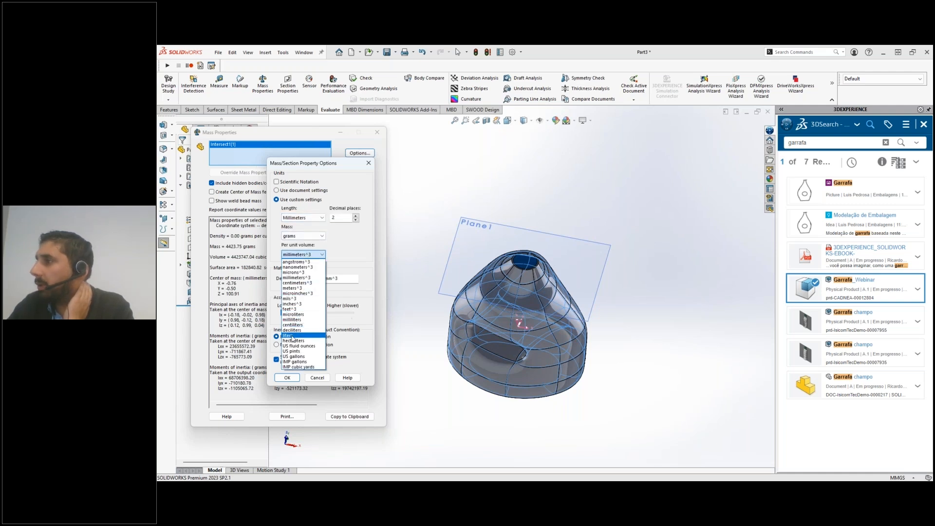
{"action": "left_click", "coordinate": [288, 336]}
{"action": "left_click", "coordinate": [287, 378]}
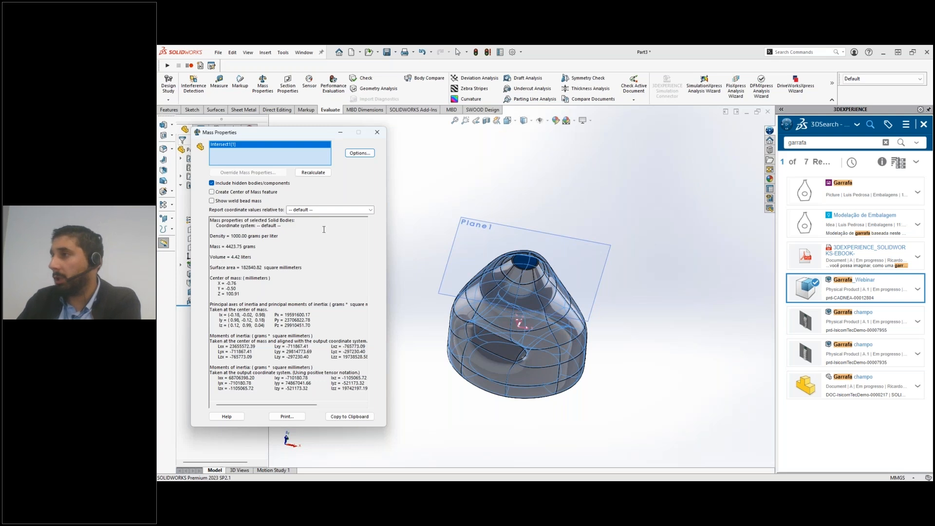
{"action": "left_click", "coordinate": [377, 132]}
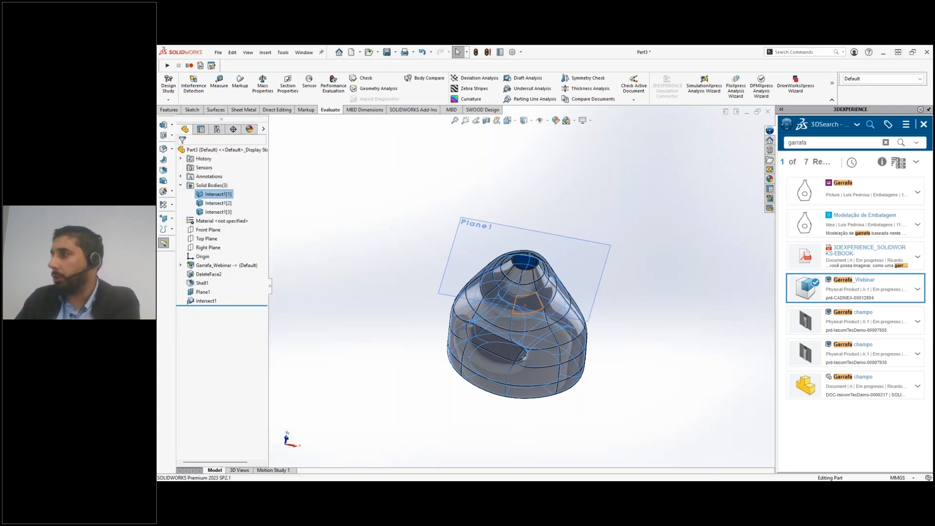
Save the part to 3DEXPERIENCE with the title "Garrafa SW"
{"action": "left_click", "coordinate": [623, 402]}
{"action": "middle_click_drag", "start_coordinate": [507, 365], "coordinate": [367, 363]}
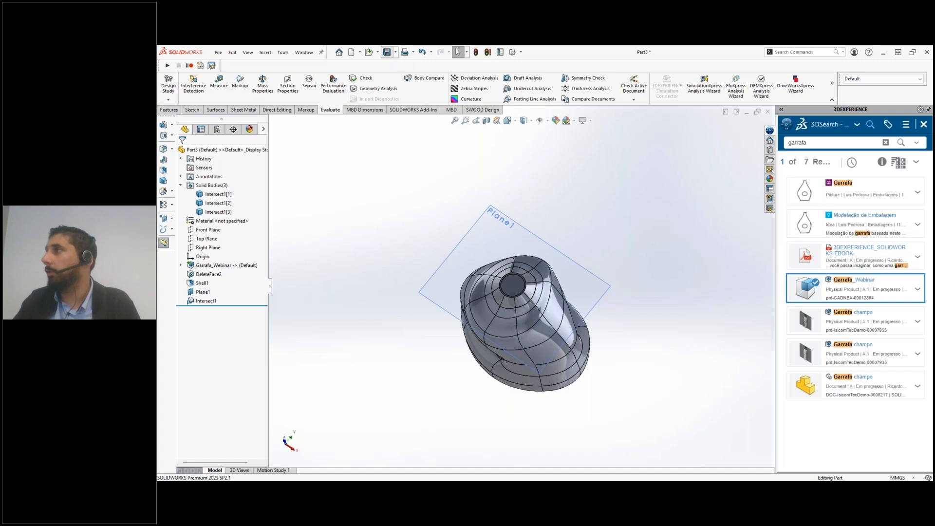
{"action": "left_click", "coordinate": [388, 53]}
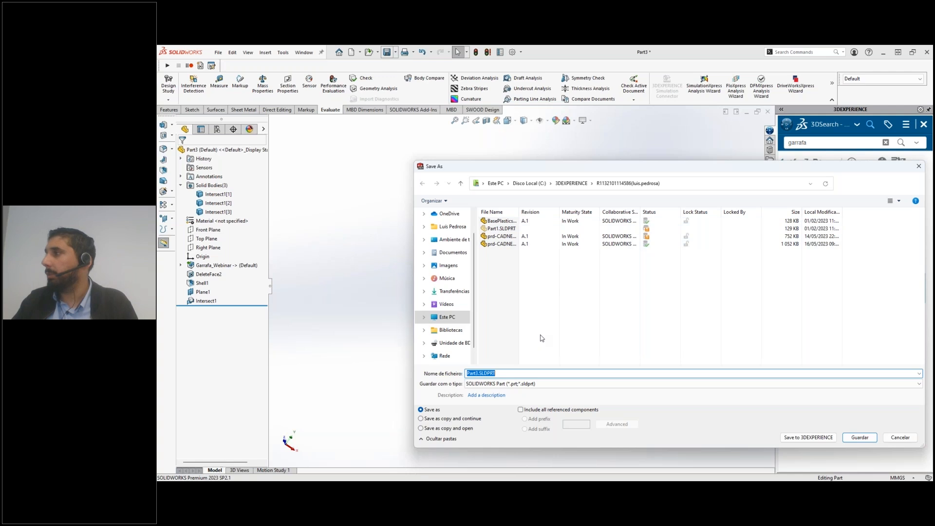
{"action": "type", "text": "Pe"}
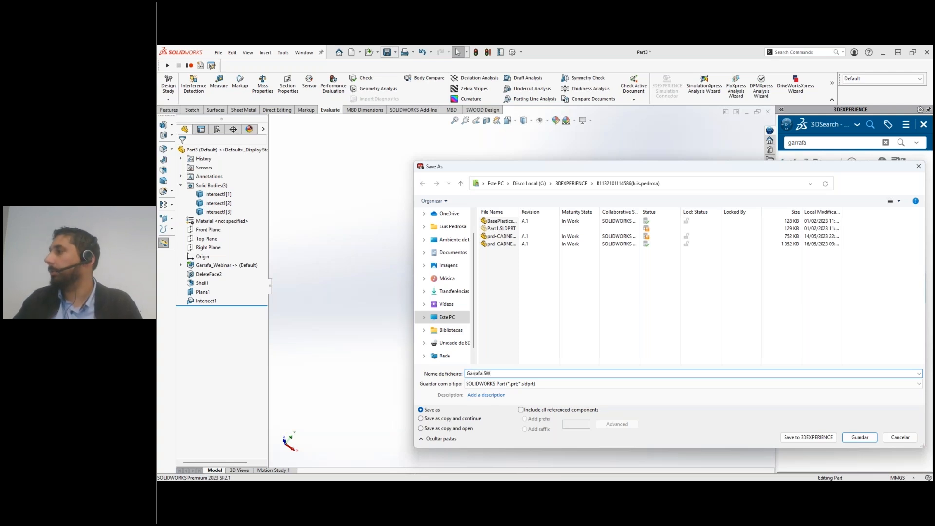
{"action": "left_click", "coordinate": [806, 437]}
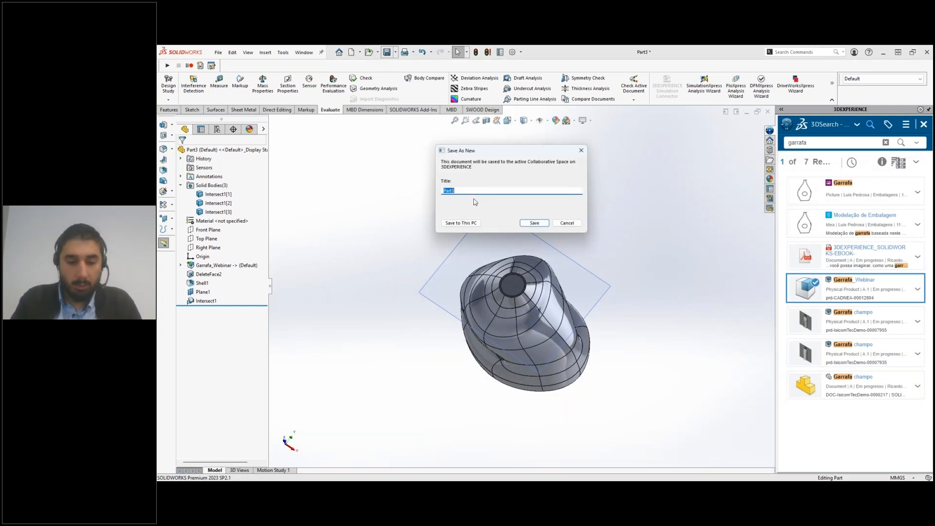
{"action": "type", "text": "Gr"}
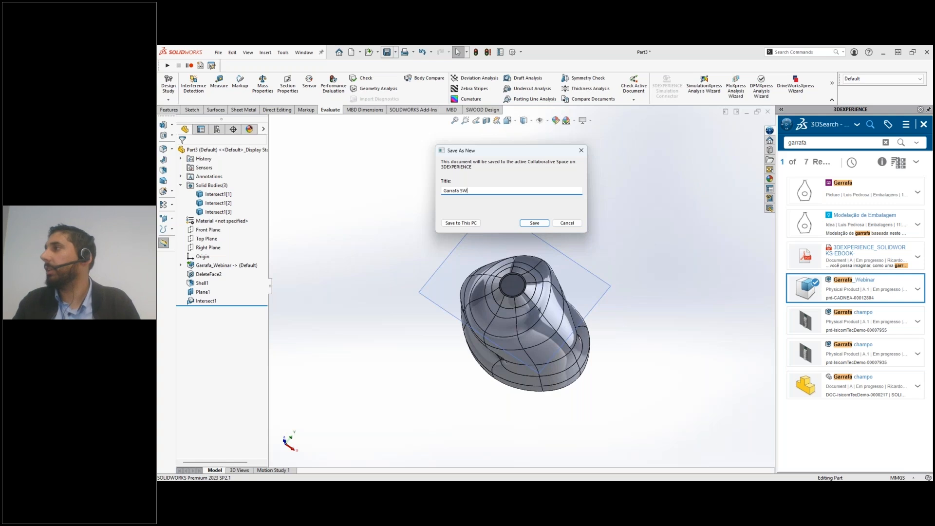
{"action": "left_click", "coordinate": [534, 222]}
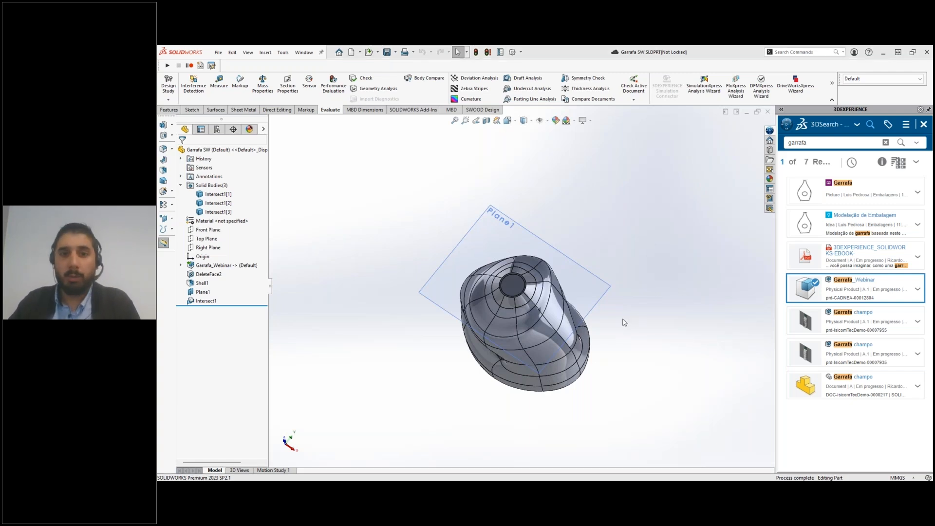
Switch to xShape in the browser and open the recent component Garrafa_Webinar
{"action": "key", "text": "alt+Tab"}
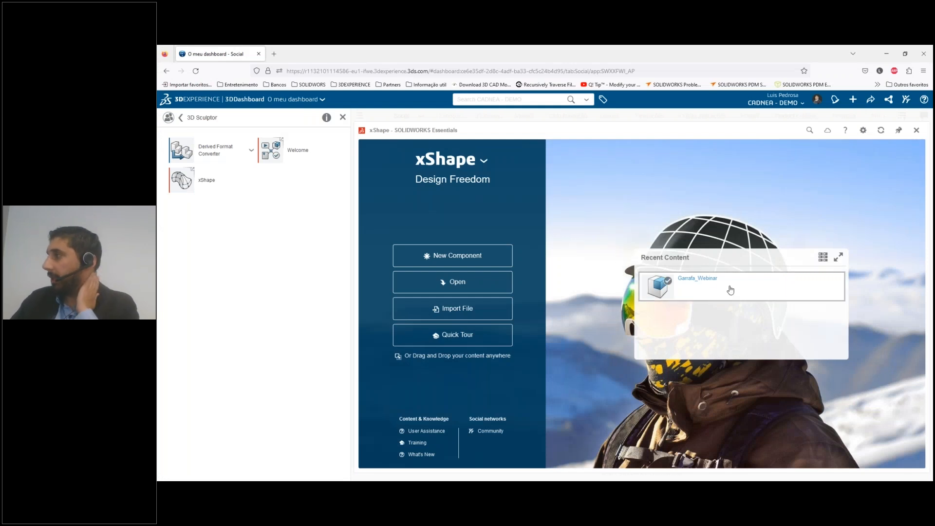
{"action": "left_click", "coordinate": [707, 284]}
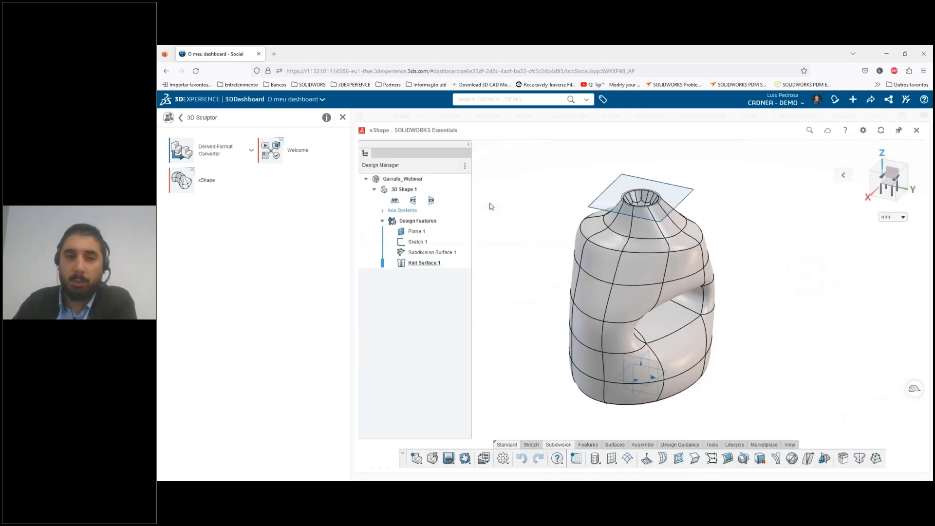
{"action": "scroll", "coordinate": [587, 255], "scroll_direction": "down", "scroll_amount": 3}
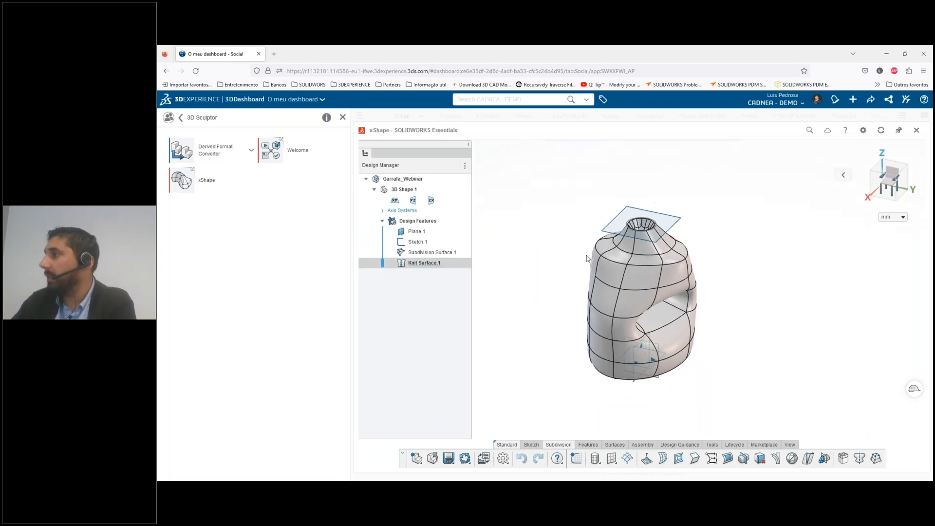
{"action": "middle_click_drag", "start_coordinate": [574, 285], "coordinate": [655, 271]}
{"action": "scroll", "coordinate": [552, 265], "scroll_direction": "down", "scroll_amount": 4}
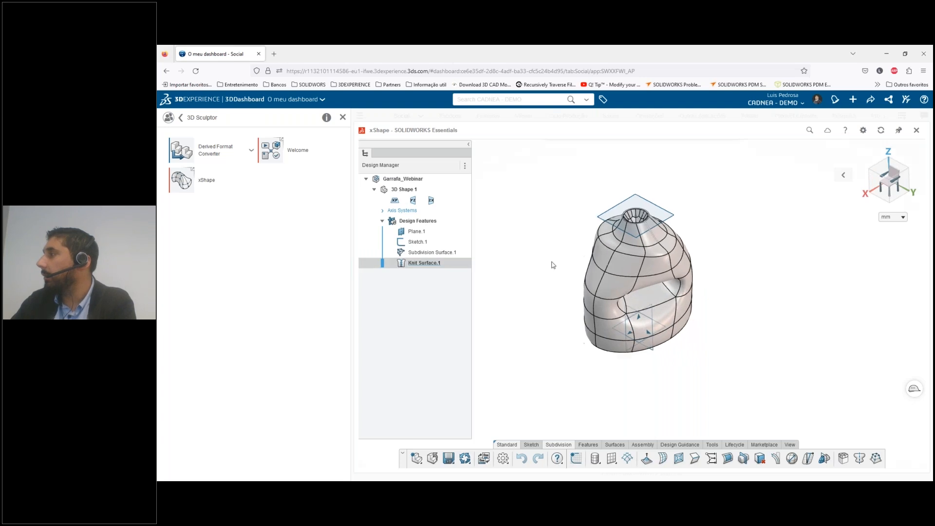
Edit Subdivision Surface.1 of the bottle and show its bounding box dimensions
{"action": "left_click", "coordinate": [434, 252]}
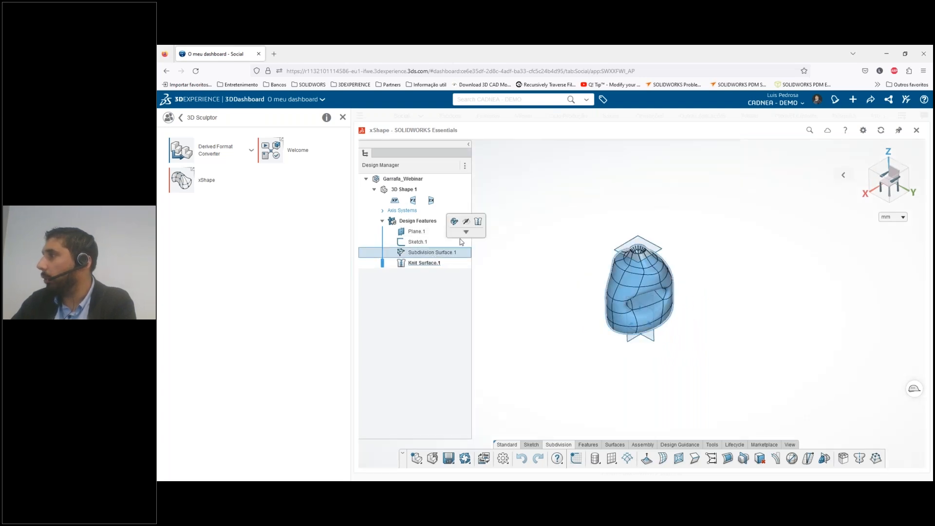
{"action": "left_click", "coordinate": [454, 220]}
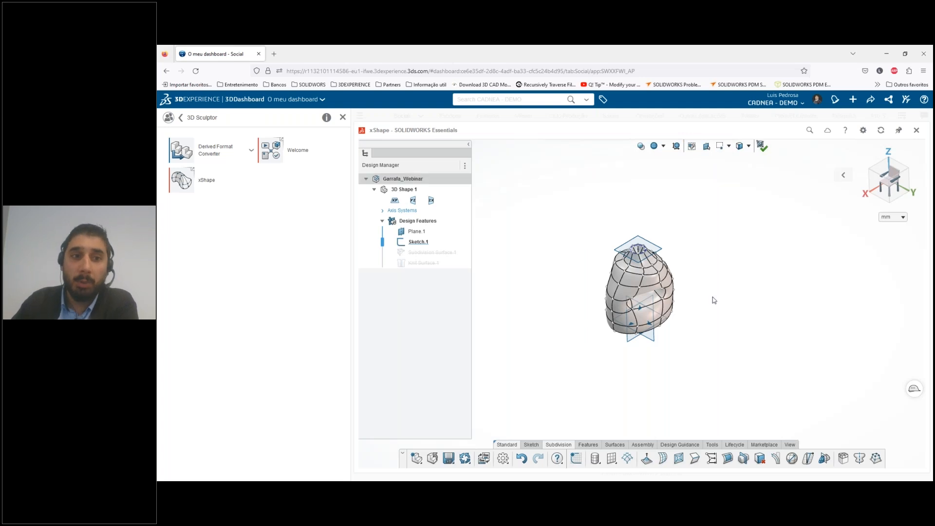
{"action": "left_click", "coordinate": [675, 145]}
{"action": "scroll", "coordinate": [695, 308], "scroll_direction": "up", "scroll_amount": 2}
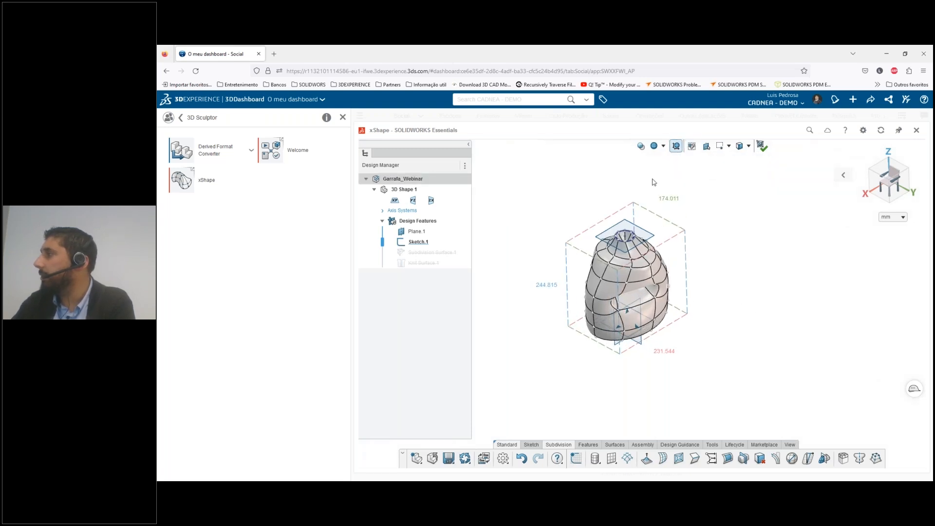
Start scaling the bottle by bounding box, enable non-uniform scaling, and divide the X size by 4 to 57.886 mm
{"action": "left_click", "coordinate": [663, 354]}
{"action": "left_click", "coordinate": [681, 332]}
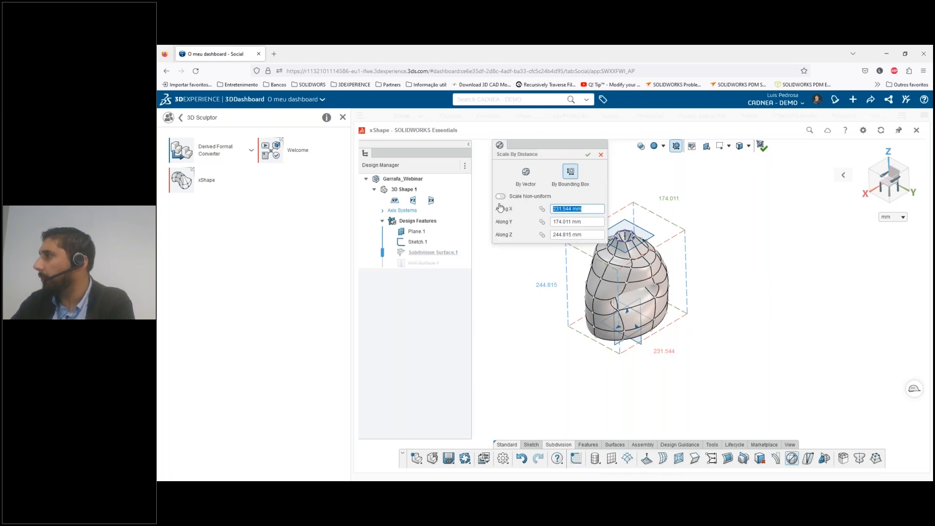
{"action": "left_click", "coordinate": [500, 196]}
{"action": "left_click", "coordinate": [592, 206]}
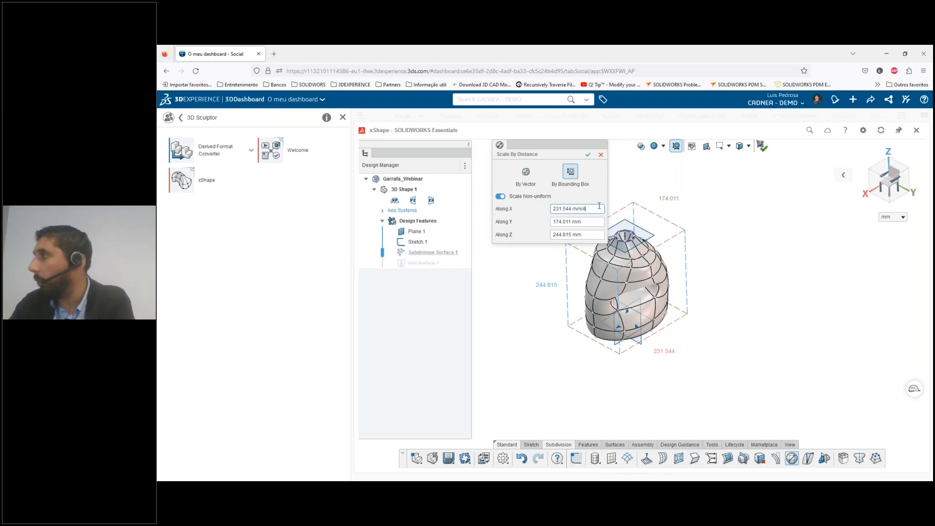
{"action": "key", "text": "Return"}
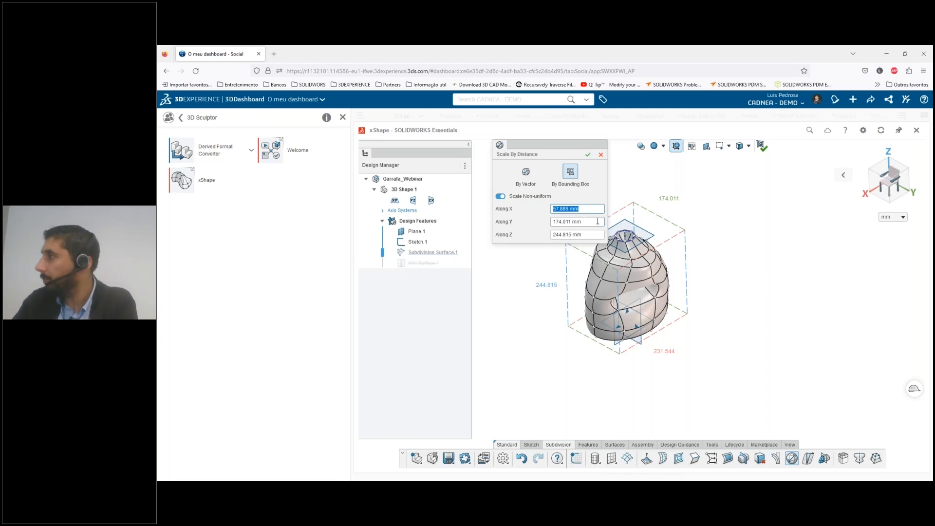
Divide the bottle's bounding box size along Y by 4 to 43.503 mm and apply the scaling
{"action": "middle_click_drag", "start_coordinate": [680, 276], "coordinate": [653, 326]}
{"action": "left_click", "coordinate": [586, 222]}
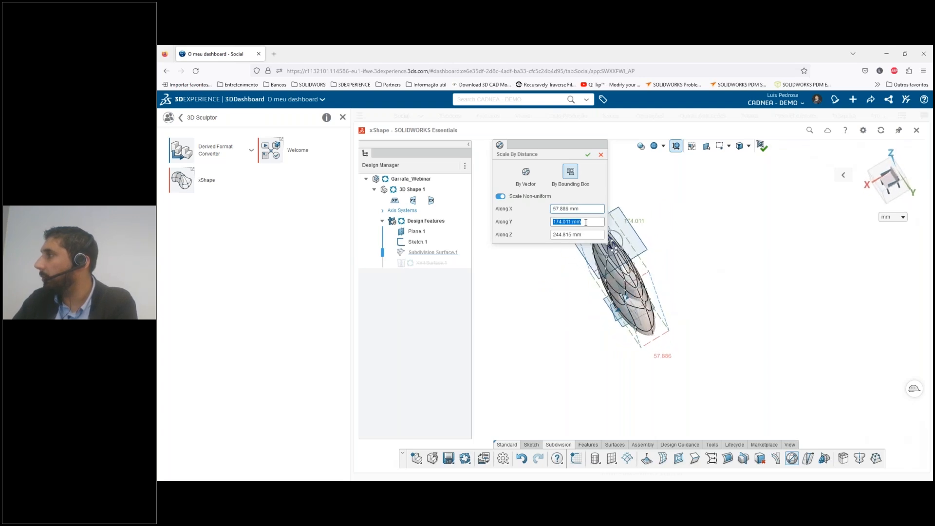
{"action": "type", "text": "/4"}
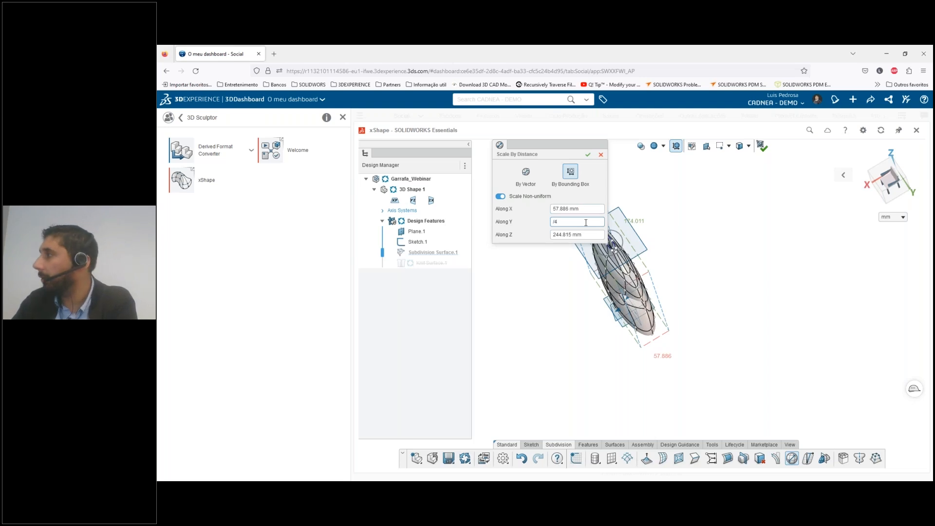
{"action": "key", "text": "Return"}
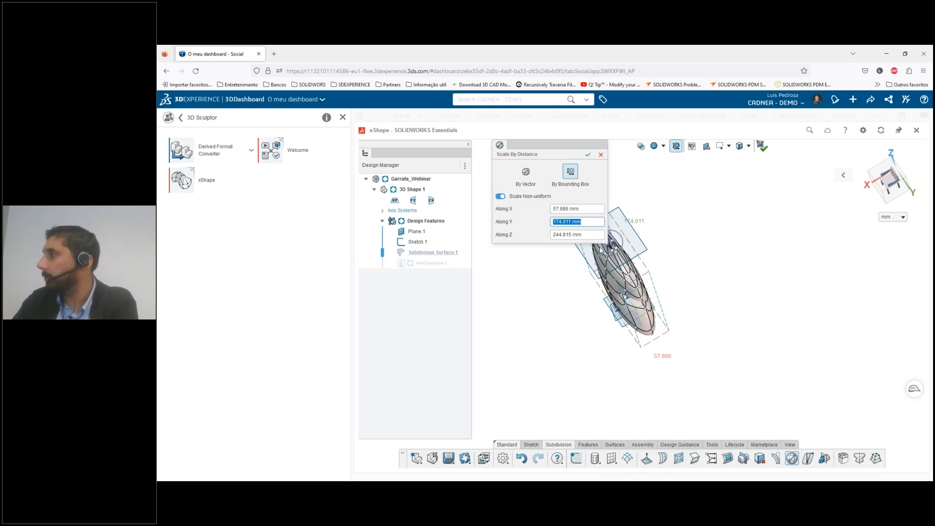
{"action": "left_click", "coordinate": [589, 221]}
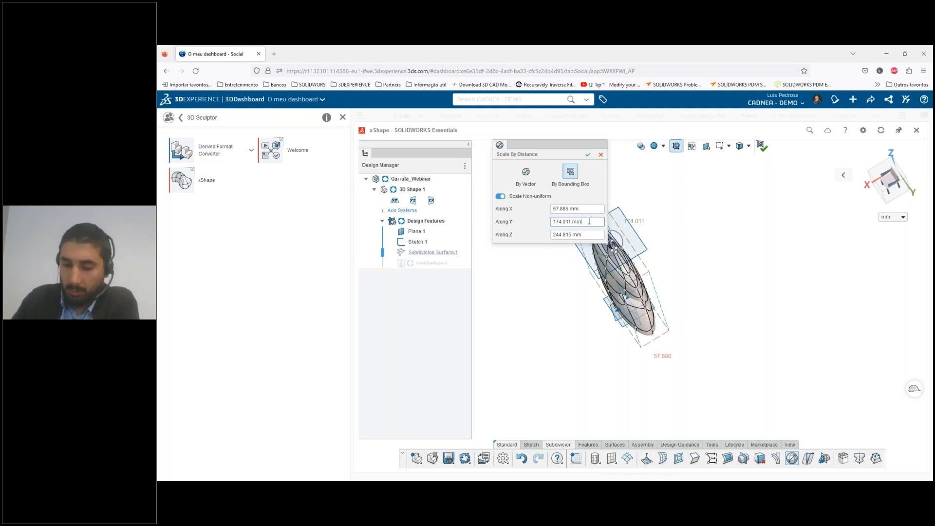
{"action": "key", "text": "Return"}
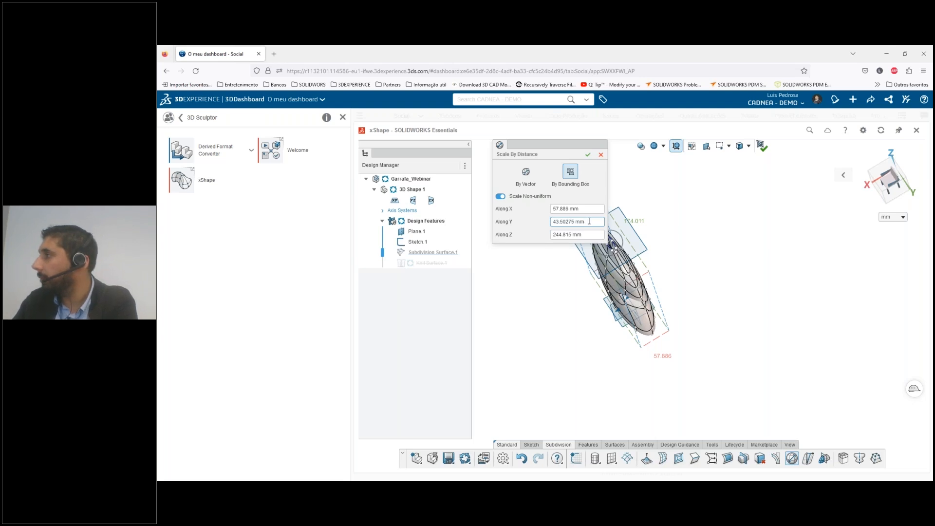
{"action": "middle_click_drag", "start_coordinate": [659, 307], "coordinate": [640, 288]}
{"action": "scroll", "coordinate": [652, 294], "scroll_direction": "down", "scroll_amount": 3}
{"action": "scroll", "coordinate": [651, 290], "scroll_direction": "up", "scroll_amount": 4}
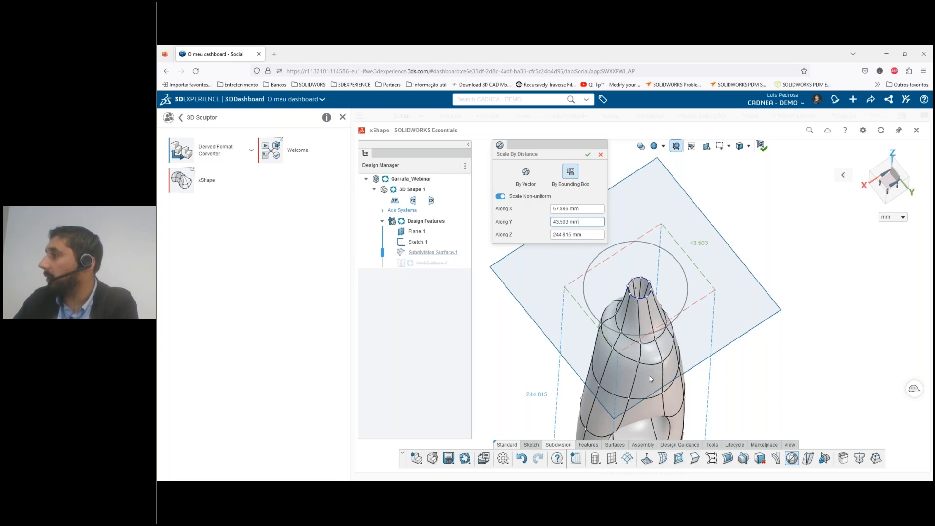
{"action": "scroll", "coordinate": [645, 375], "scroll_direction": "down", "scroll_amount": 3}
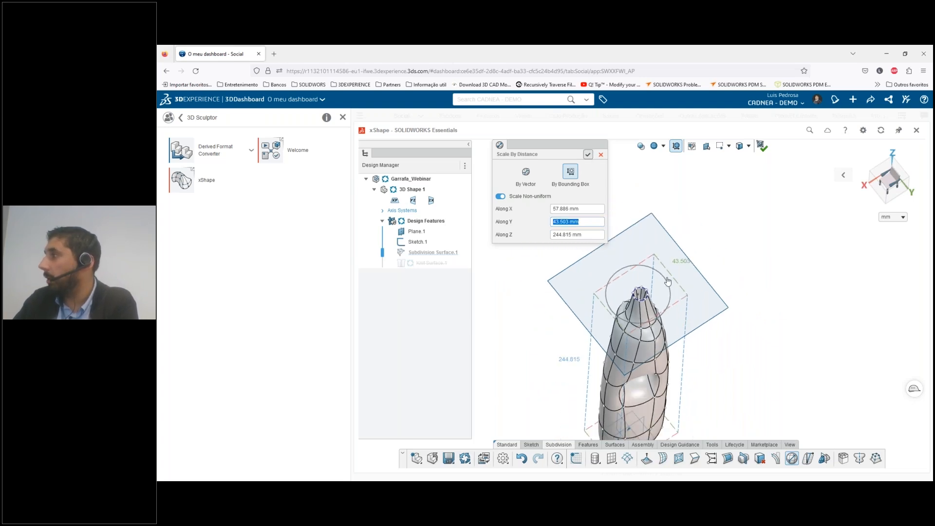
{"action": "left_click", "coordinate": [588, 154]}
Finish editing the subdivision surface and save the slimmed bottle
{"action": "middle_click_drag", "start_coordinate": [627, 378], "coordinate": [655, 255]}
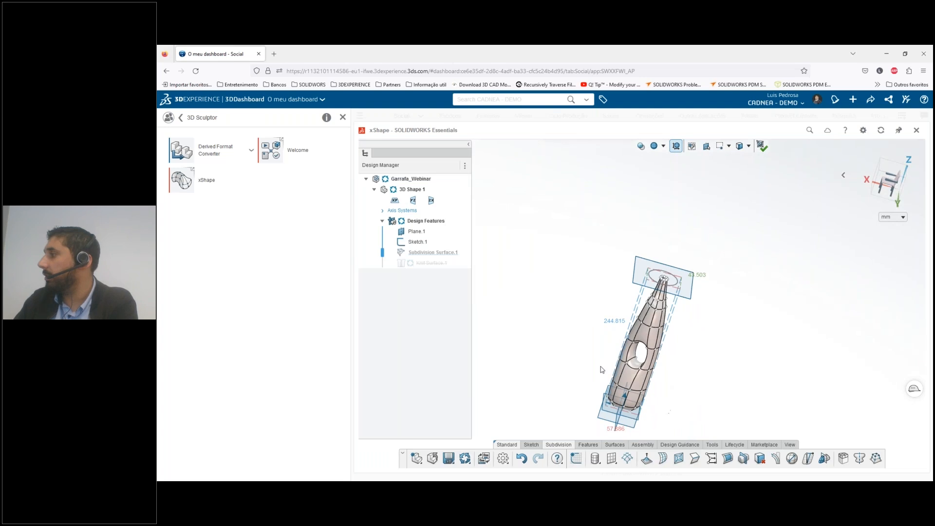
{"action": "middle_click_drag", "start_coordinate": [633, 355], "coordinate": [618, 385]}
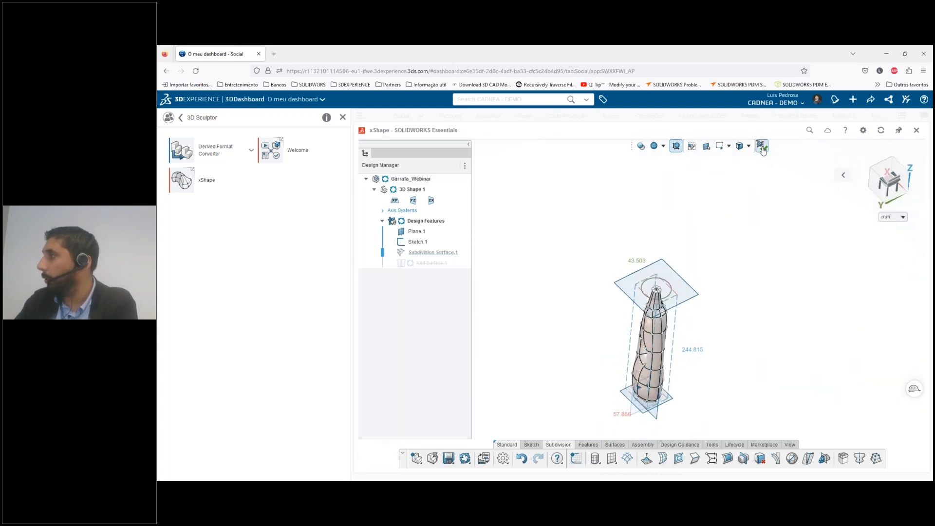
{"action": "left_click", "coordinate": [762, 147]}
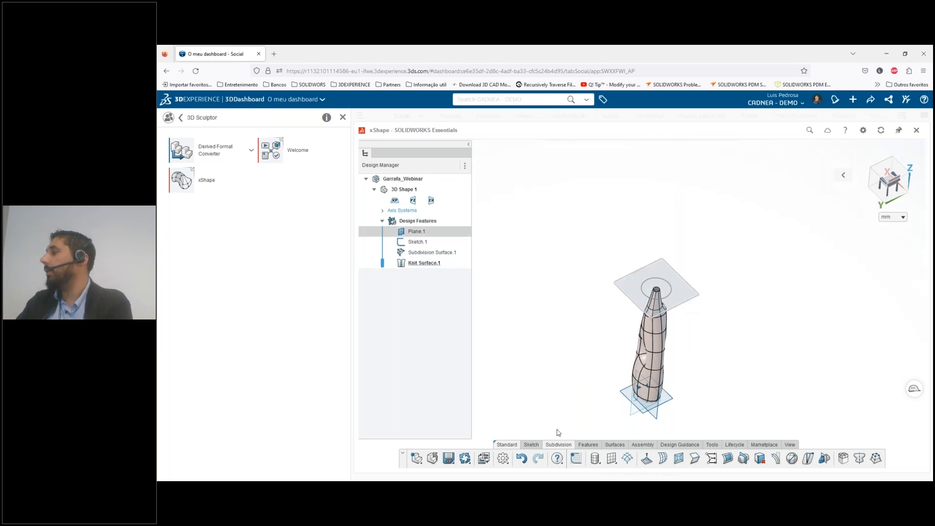
{"action": "left_click", "coordinate": [451, 458]}
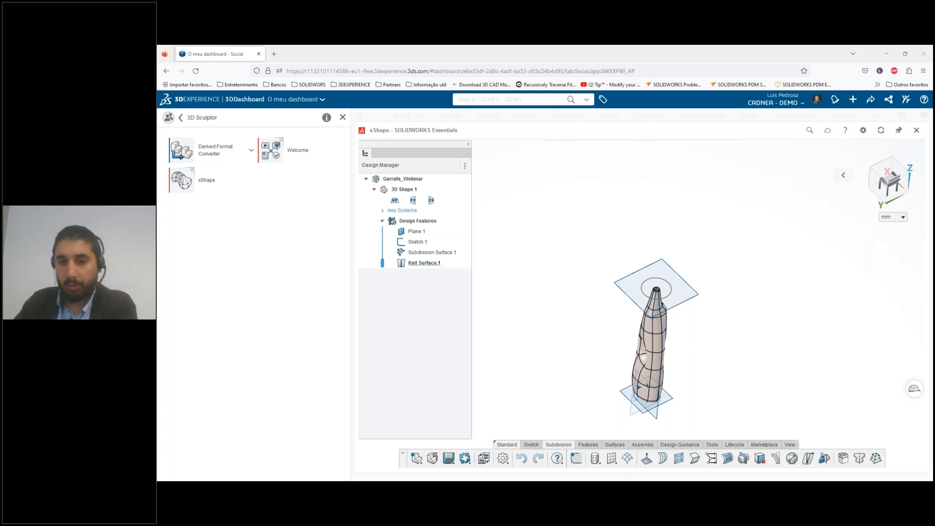
Switch to SOLIDWORKS and reload the Garrafa_Webinar part from the server
{"action": "key", "text": "alt+Tab"}
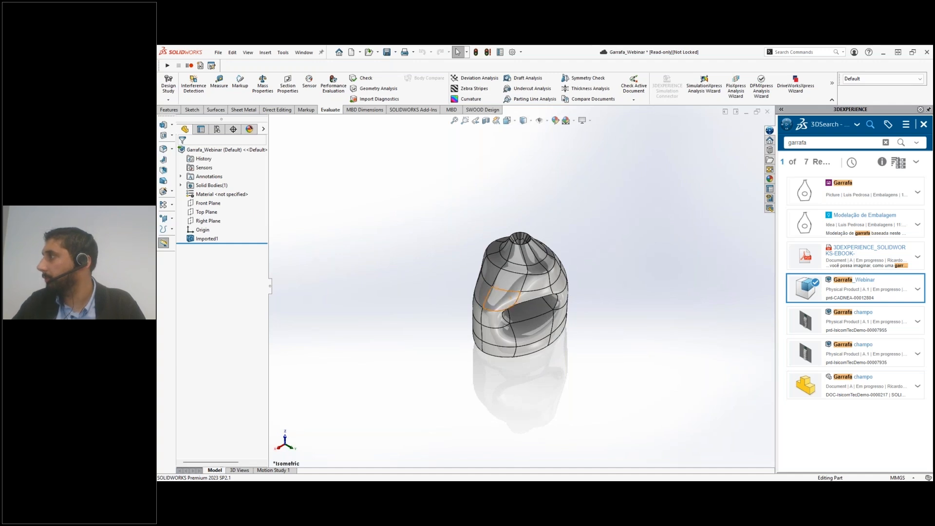
{"action": "right_click", "coordinate": [231, 154]}
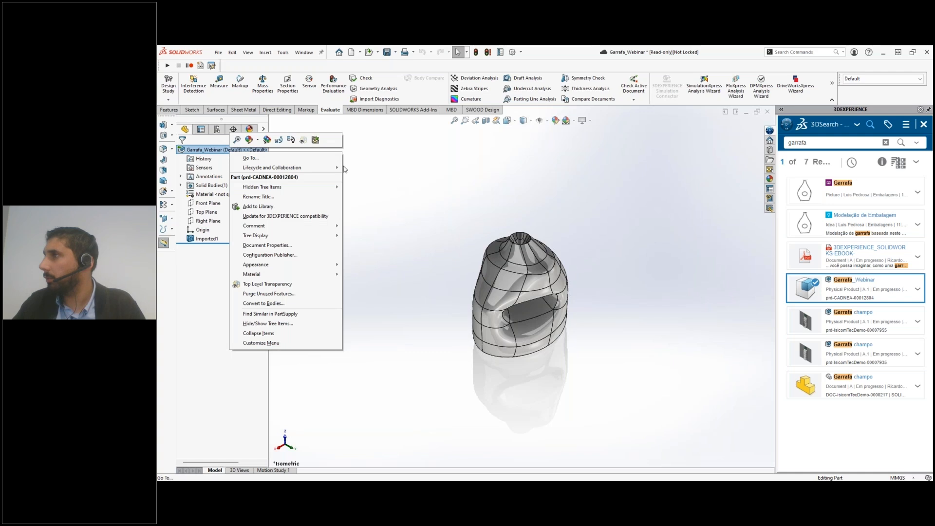
{"action": "mouse_move", "coordinate": [335, 170]}
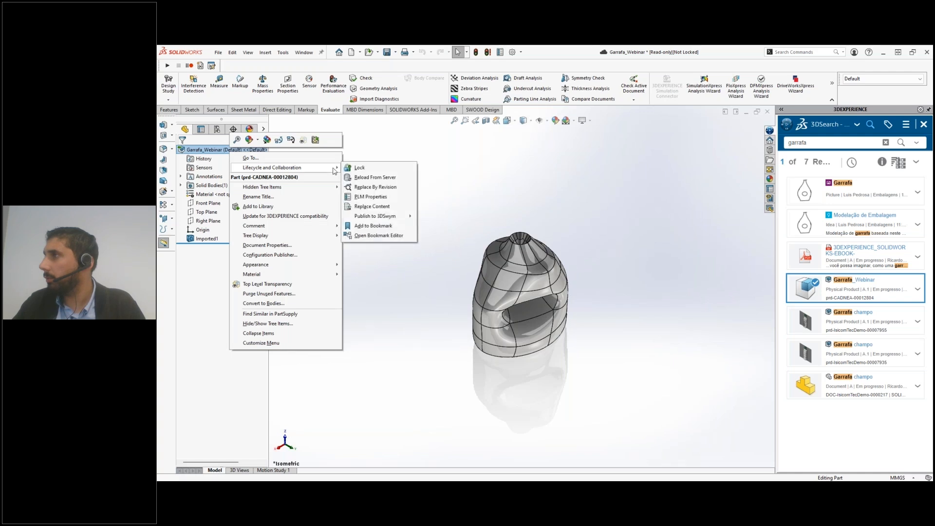
{"action": "left_click", "coordinate": [383, 179]}
{"action": "left_click", "coordinate": [528, 241]}
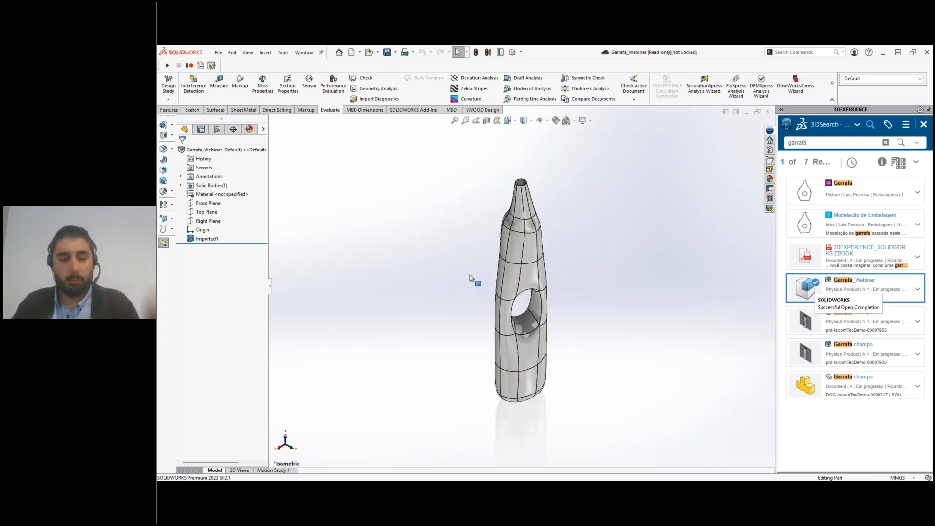
Switch to the Garrafa SW part and rebuild it with the reloaded bottle, ignoring the DeleteFace2 error
{"action": "key", "text": "ctrl+Tab"}
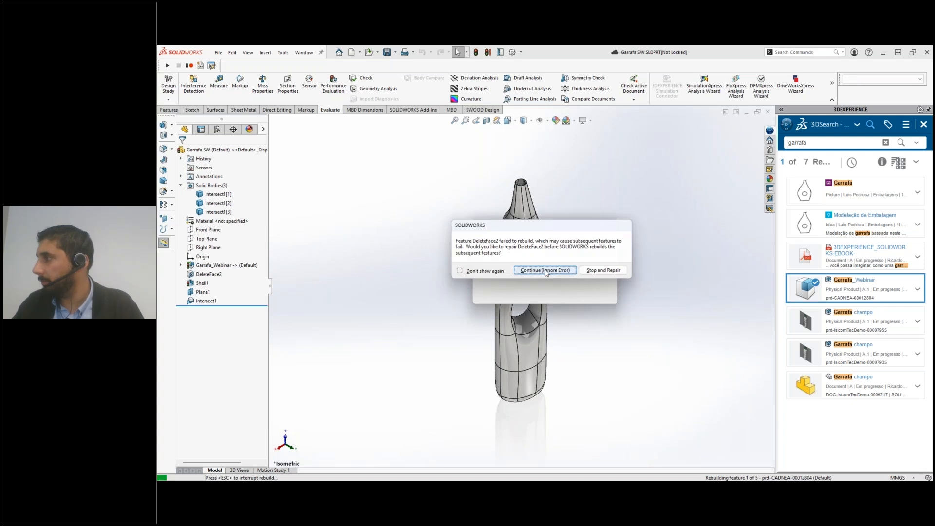
{"action": "left_click", "coordinate": [545, 270]}
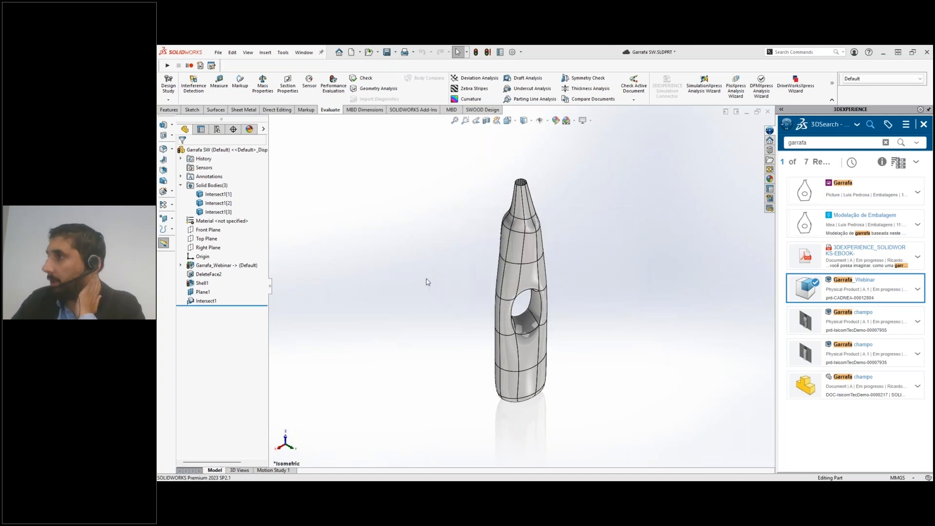
{"action": "middle_click_drag", "start_coordinate": [428, 280], "coordinate": [582, 308]}
{"action": "scroll", "coordinate": [531, 303], "scroll_direction": "up", "scroll_amount": 3}
{"action": "scroll", "coordinate": [531, 303], "scroll_direction": "down", "scroll_amount": 5}
{"action": "scroll", "coordinate": [531, 303], "scroll_direction": "up", "scroll_amount": 3}
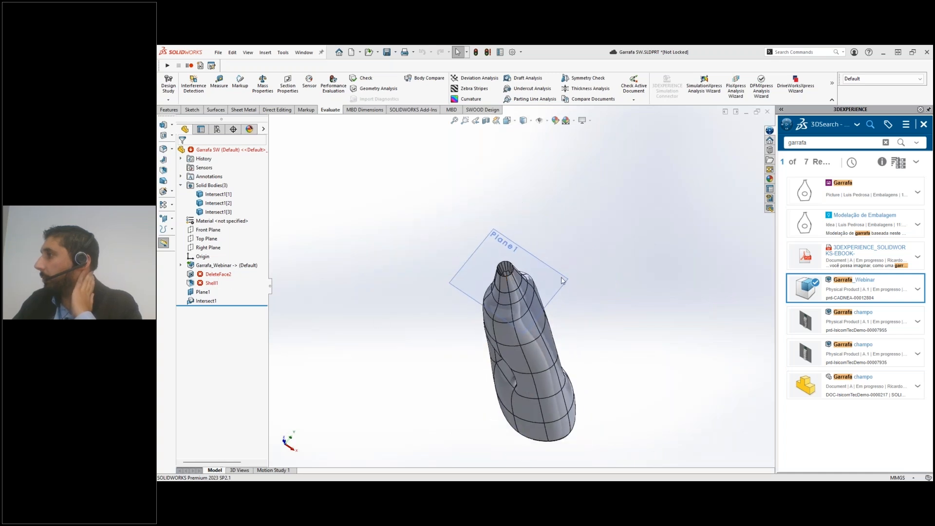
Edit DeleteFace2 to reselect all tangent faces inside the bottle neck and apply it with Delete and Fill
{"action": "right_click", "coordinate": [215, 274]}
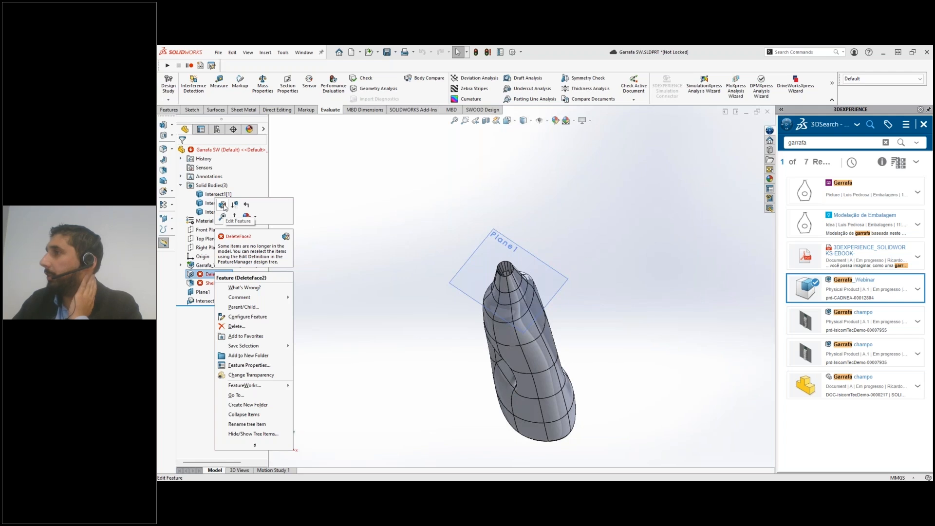
{"action": "left_click", "coordinate": [224, 207]}
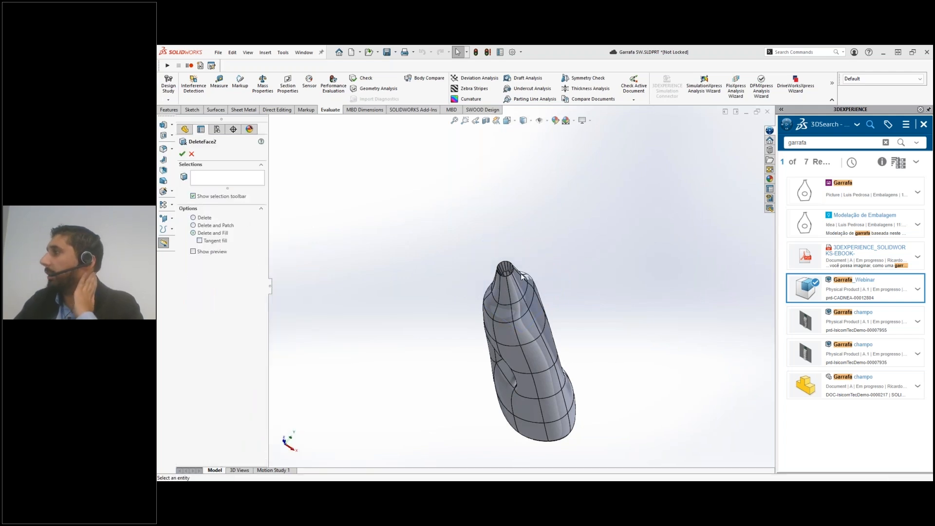
{"action": "scroll", "coordinate": [487, 272], "scroll_direction": "down", "scroll_amount": 3}
{"action": "scroll", "coordinate": [487, 272], "scroll_direction": "down", "scroll_amount": 3}
{"action": "right_click", "coordinate": [471, 251]}
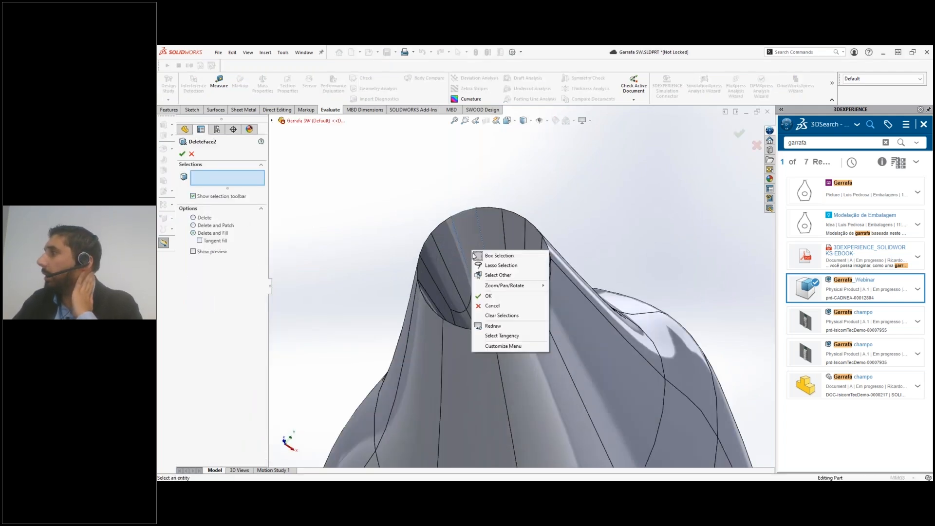
{"action": "left_click", "coordinate": [502, 336]}
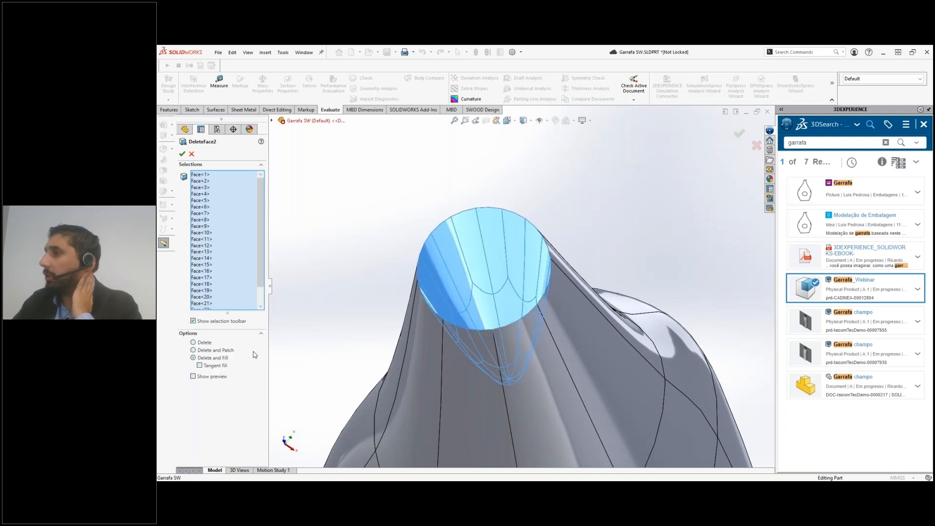
{"action": "left_click", "coordinate": [182, 154]}
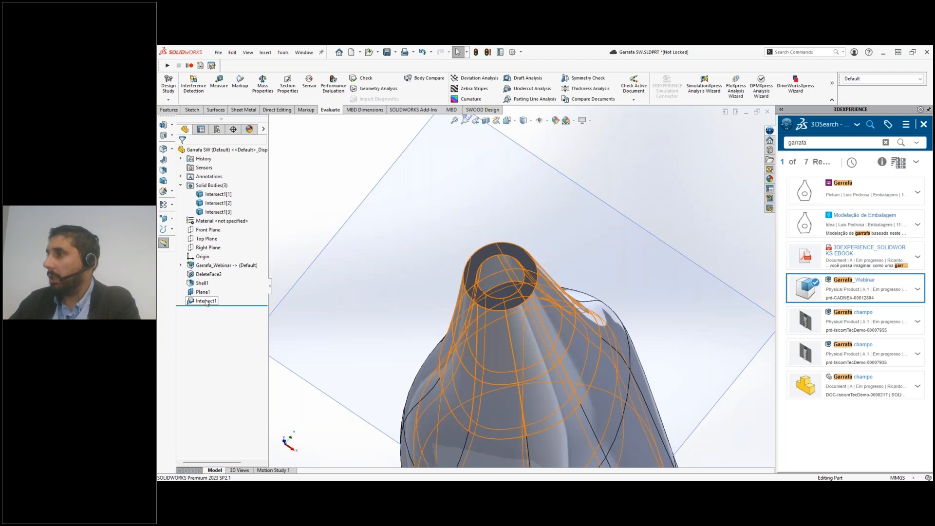
Edit the bottle's Shell1 feature and set its wall thickness to 0.8 mm
{"action": "left_click", "coordinate": [203, 283]}
{"action": "left_click", "coordinate": [204, 258]}
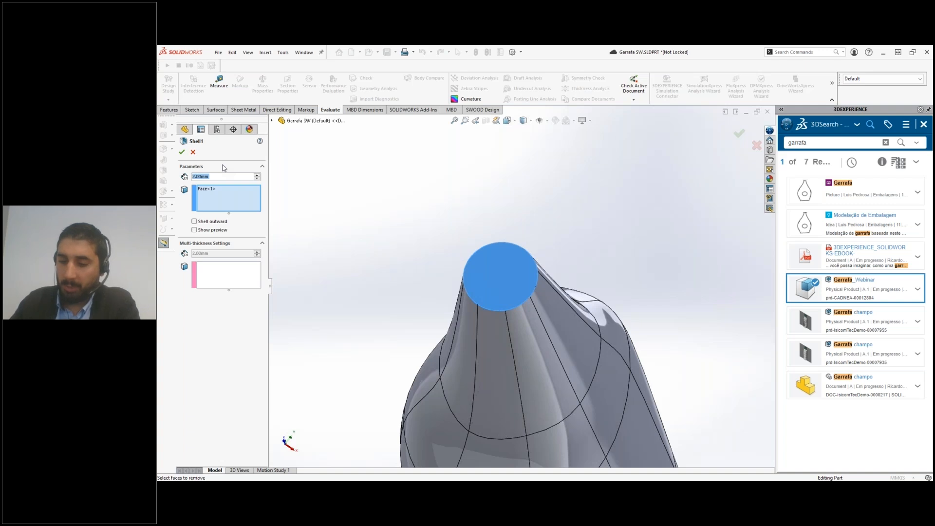
{"action": "type", "text": "0.8"}
{"action": "key", "text": "Return"}
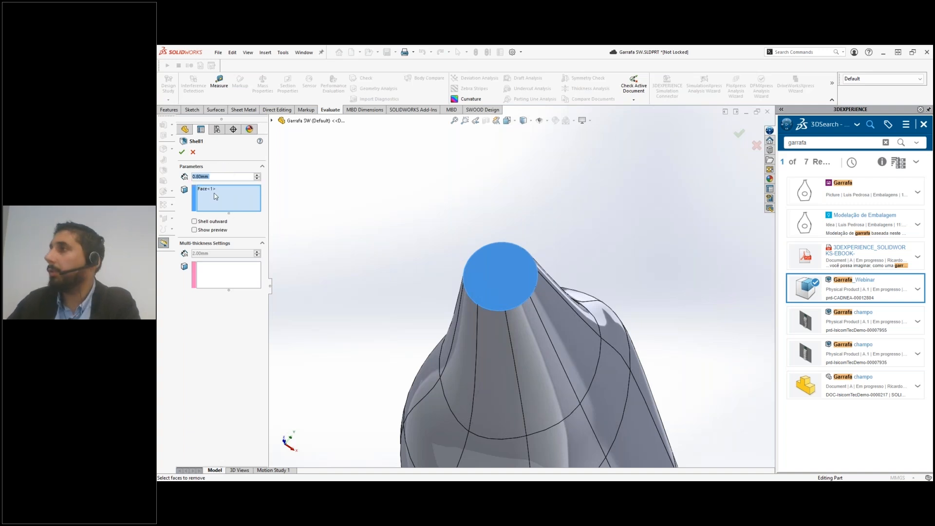
{"action": "left_click", "coordinate": [182, 152]}
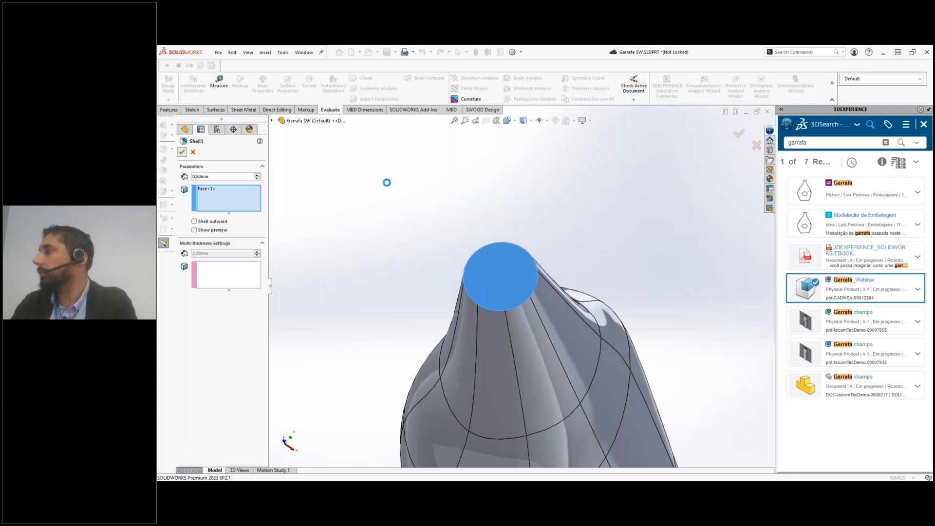
Check the mass properties of the whole Garrafa SW part, including its volume, and close the report
{"action": "scroll", "coordinate": [375, 225], "scroll_direction": "up", "scroll_amount": 7}
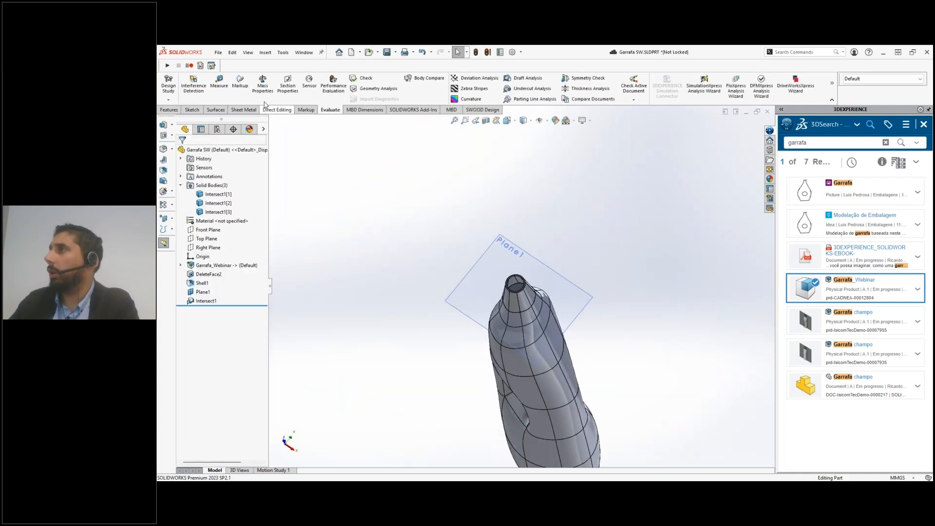
{"action": "left_click", "coordinate": [262, 86]}
{"action": "right_click", "coordinate": [270, 152]}
{"action": "left_click", "coordinate": [301, 152]}
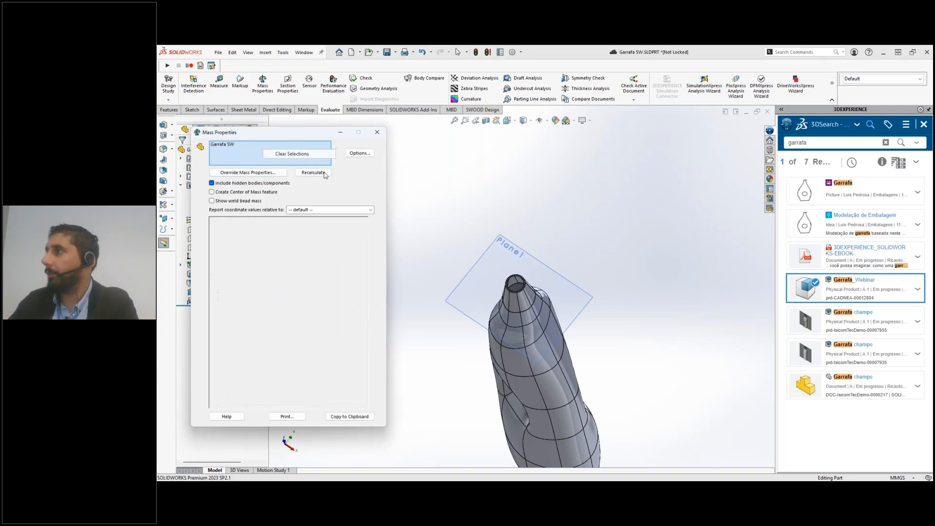
{"action": "left_click", "coordinate": [516, 288]}
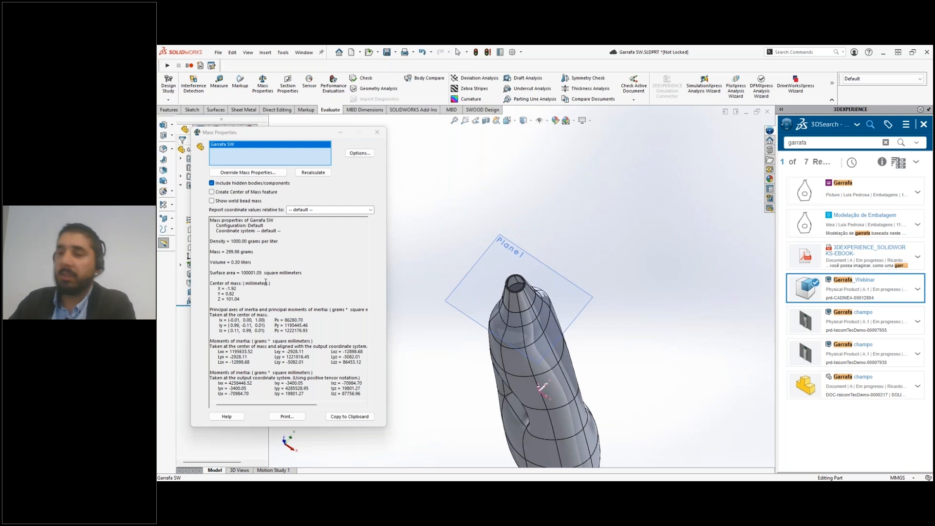
{"action": "scroll", "coordinate": [428, 195], "scroll_direction": "up", "scroll_amount": 5}
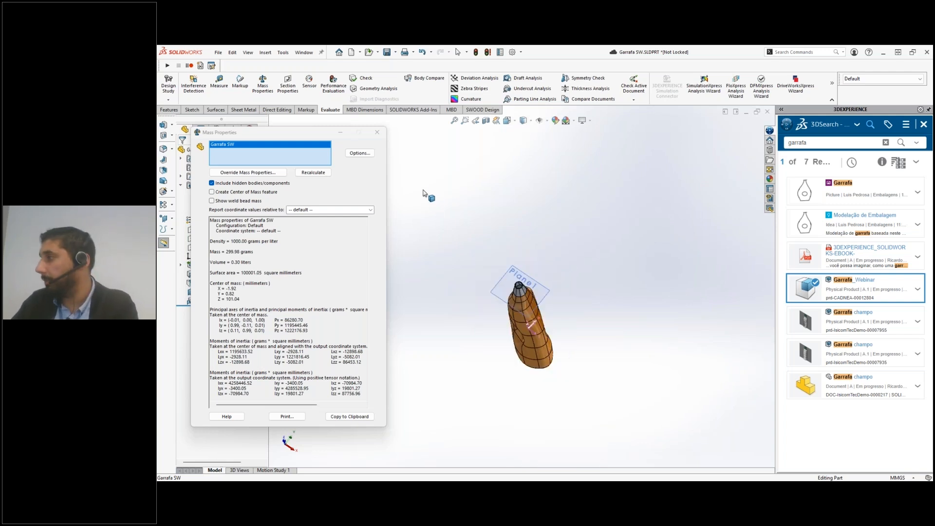
{"action": "left_click", "coordinate": [378, 133]}
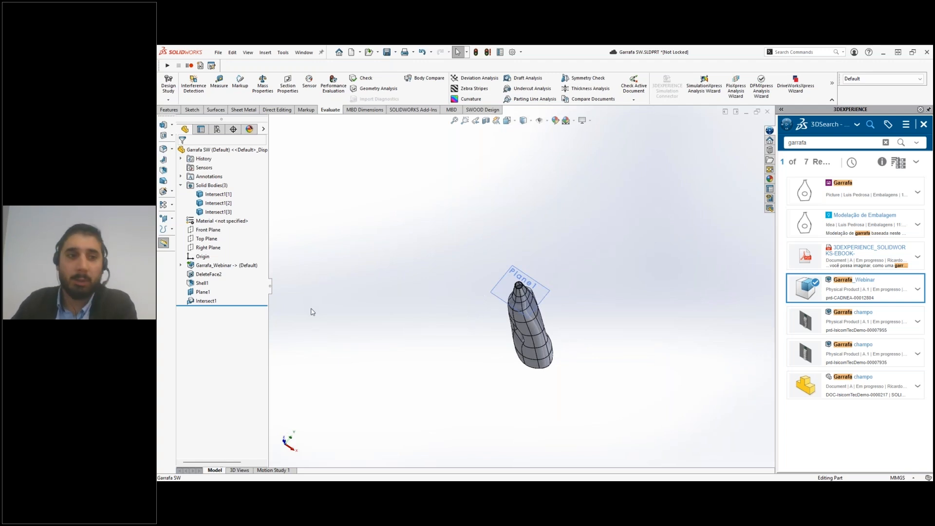
Close the search results, lock the Garrafa SW part in MySession and save it to 3DEXPERIENCE
{"action": "middle_click_drag", "start_coordinate": [572, 301], "coordinate": [543, 352]}
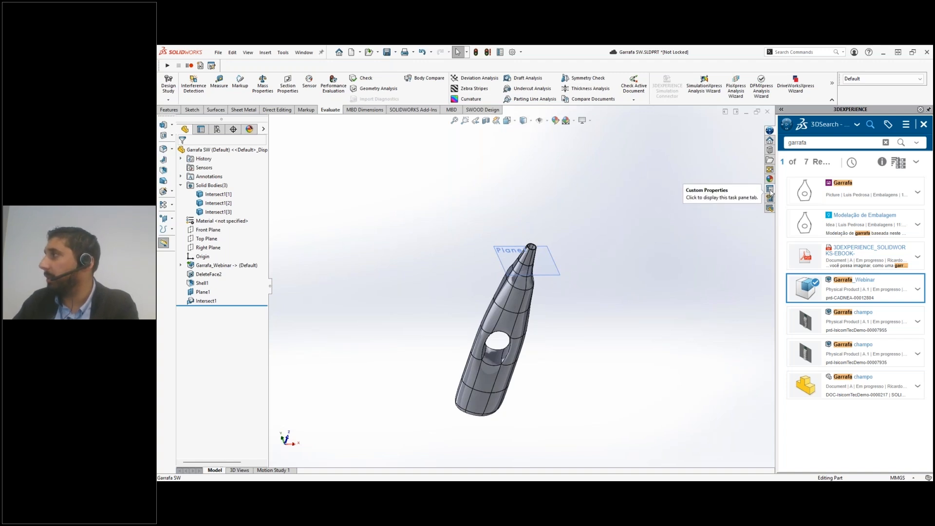
{"action": "left_click", "coordinate": [923, 124]}
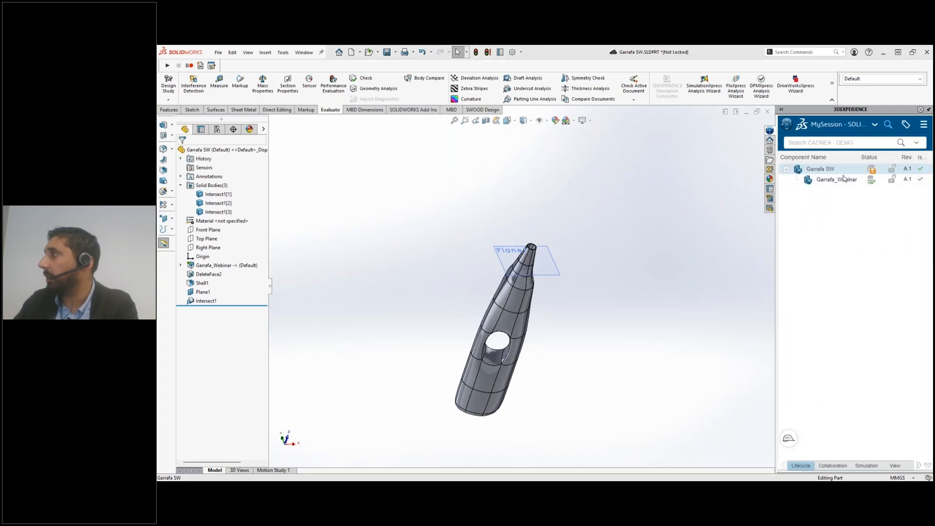
{"action": "right_click", "coordinate": [822, 174]}
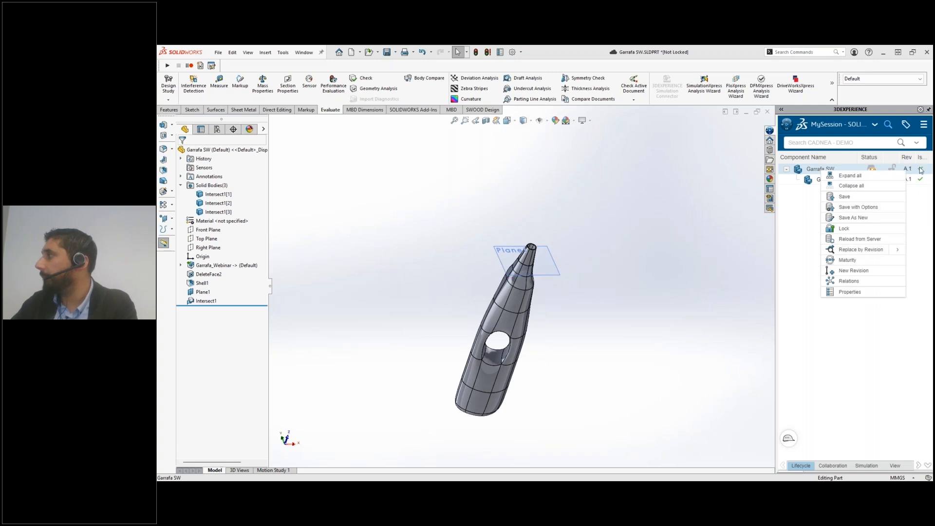
{"action": "left_click", "coordinate": [843, 229]}
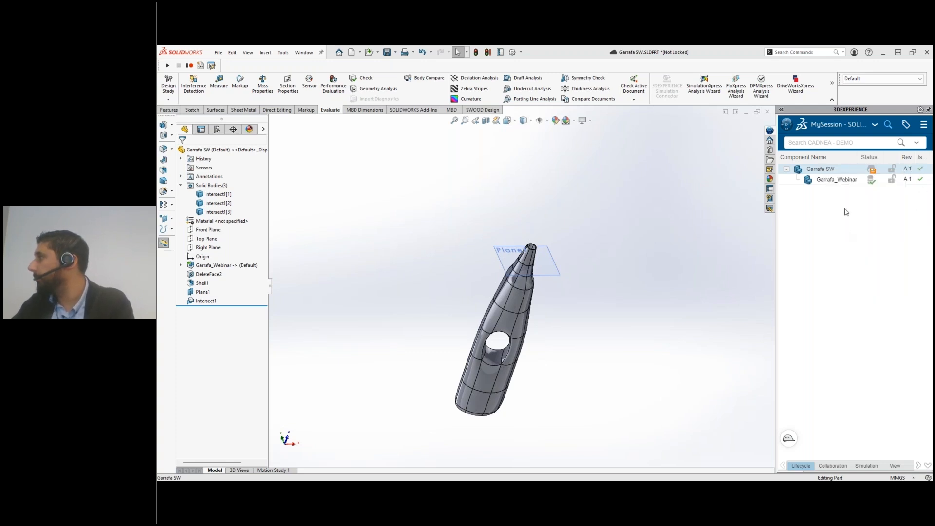
{"action": "right_click", "coordinate": [826, 172]}
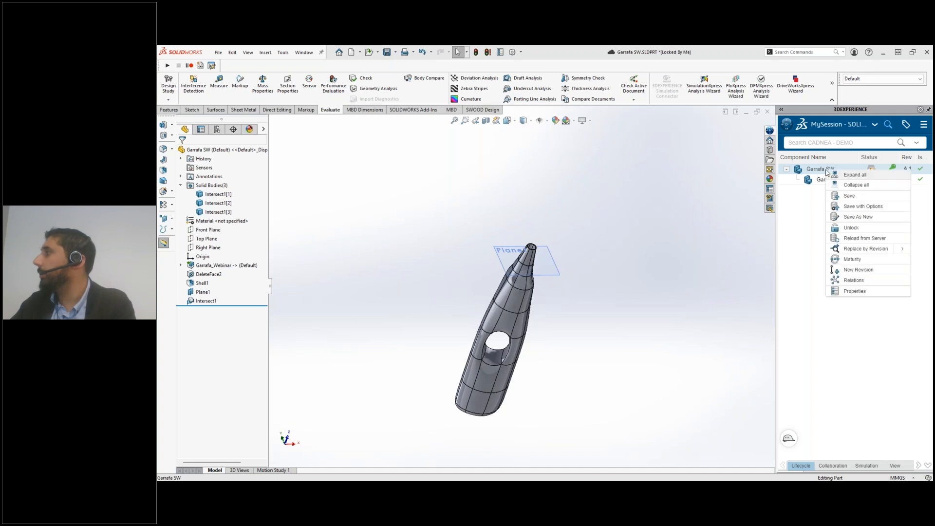
{"action": "left_click", "coordinate": [860, 196]}
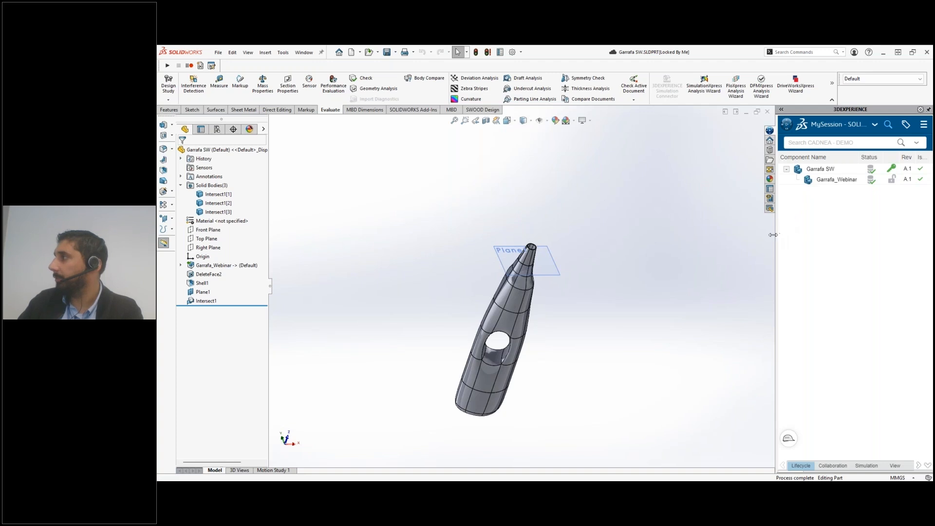
Change the maturity of the Garrafa SW part to Released, widening the session pane to show its columns
{"action": "left_click_drag", "start_coordinate": [773, 235], "coordinate": [734, 235]}
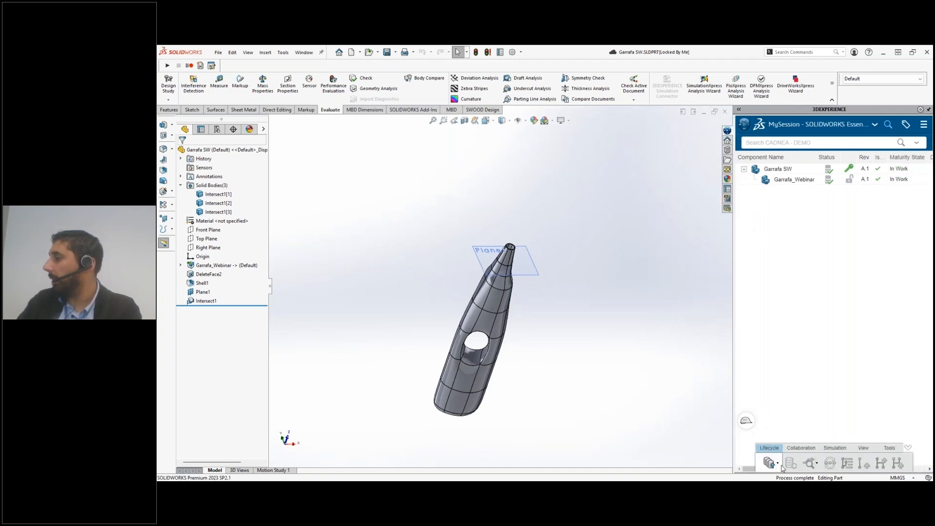
{"action": "left_click", "coordinate": [779, 171]}
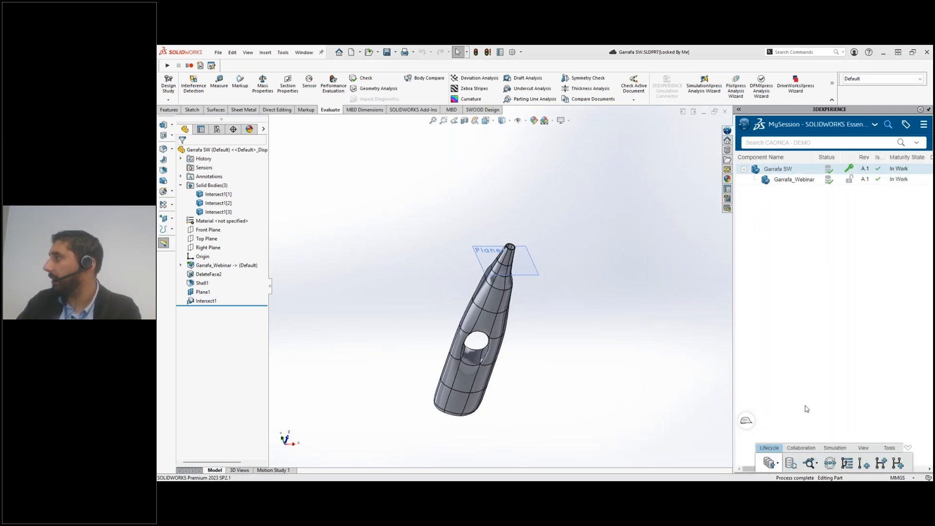
{"action": "left_click", "coordinate": [831, 463]}
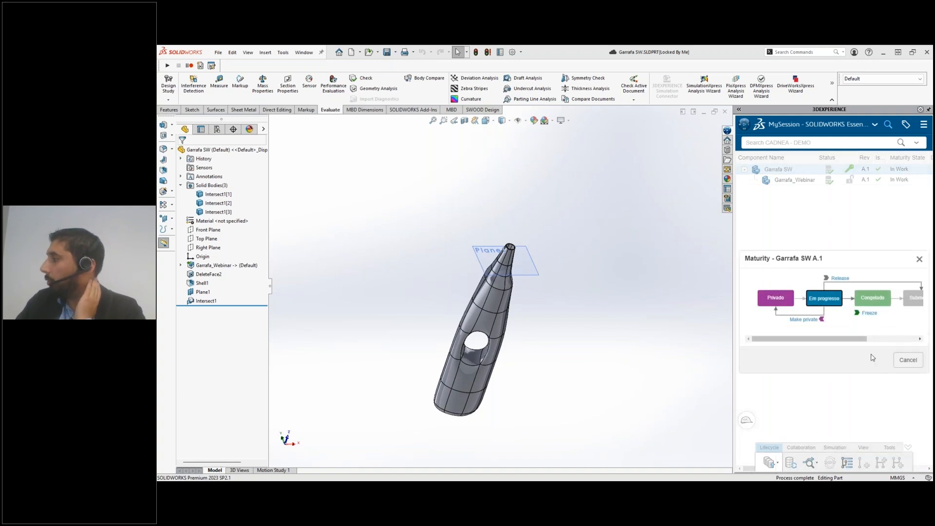
{"action": "left_click", "coordinate": [842, 281]}
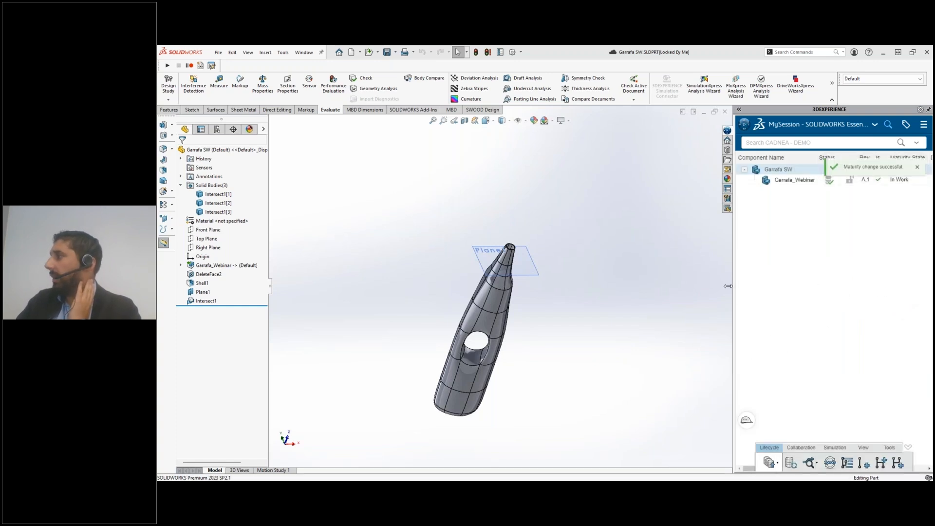
{"action": "left_click_drag", "start_coordinate": [733, 286], "coordinate": [663, 286]}
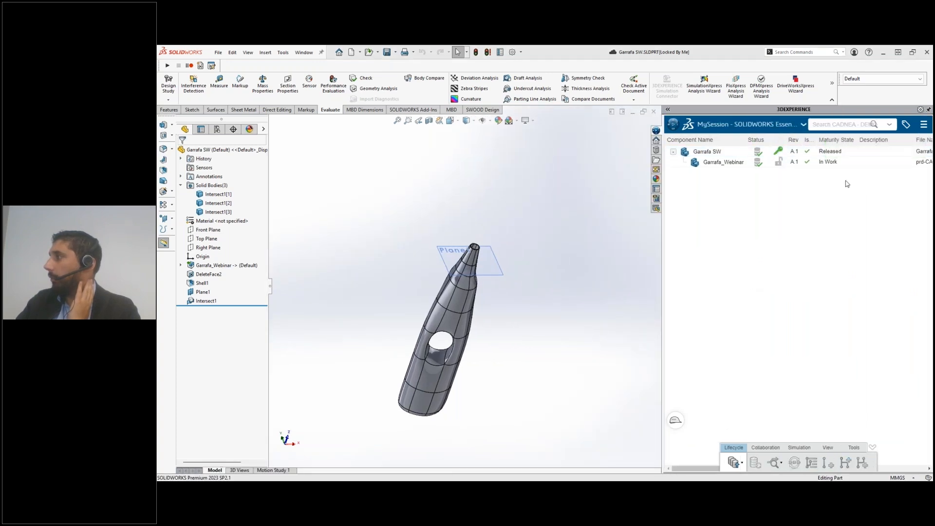
Create a new revision of the released Garrafa SW part with the revision comment "Alterar Escala"
{"action": "left_click", "coordinate": [719, 152]}
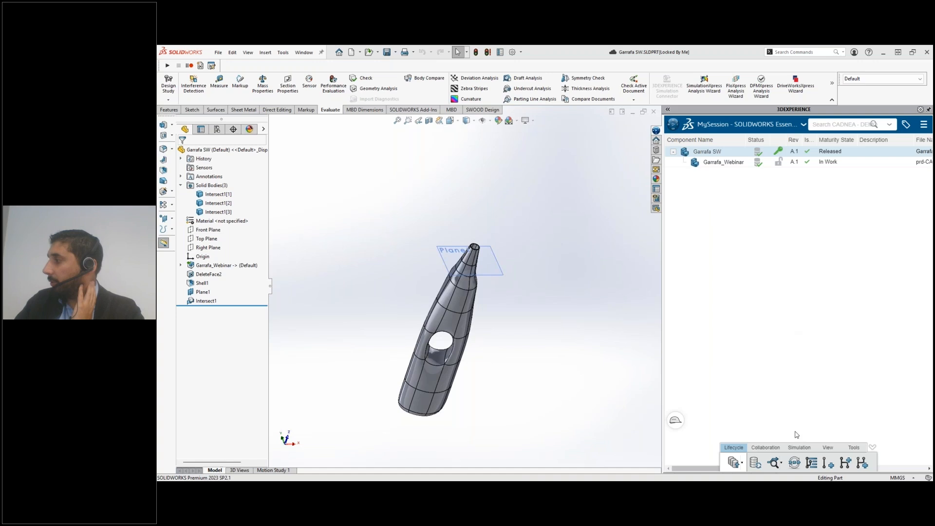
{"action": "left_click", "coordinate": [826, 464]}
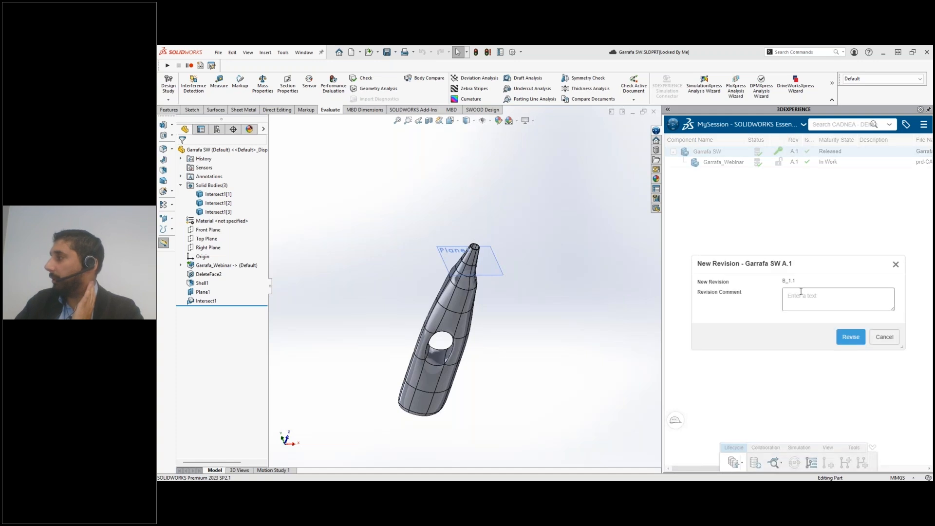
{"action": "left_click", "coordinate": [812, 297]}
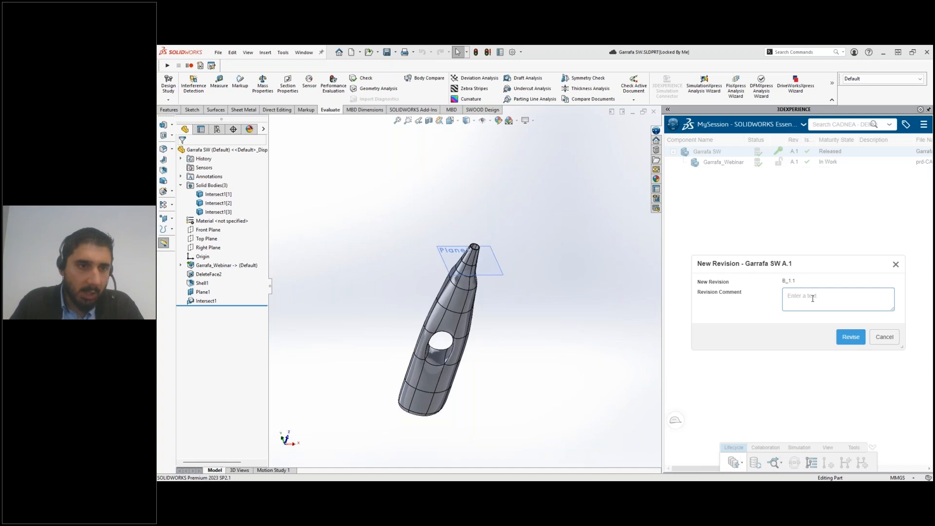
{"action": "type", "text": "Alterar"}
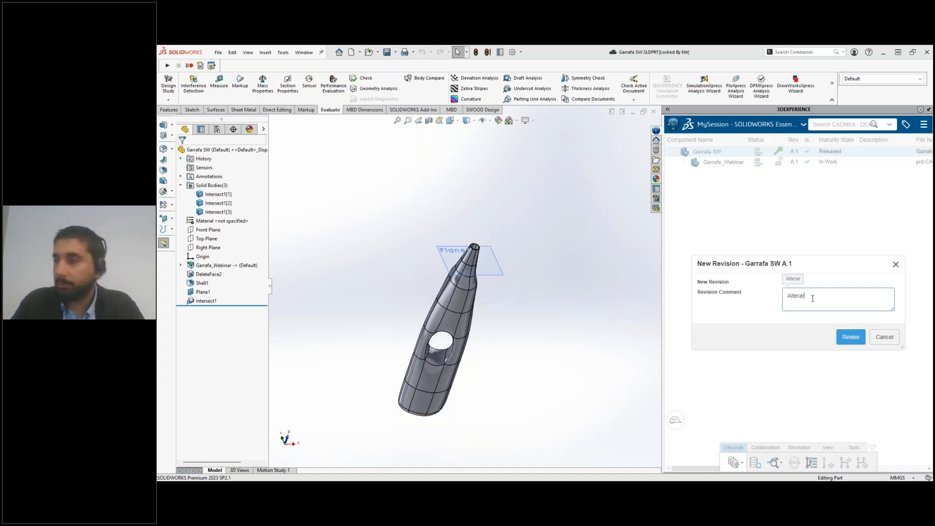
{"action": "type", "text": " Escala"}
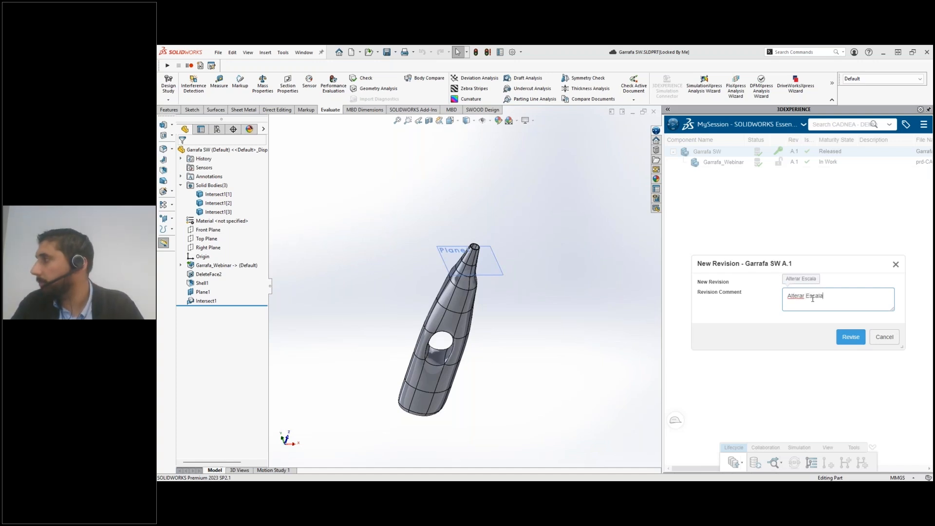
{"action": "left_click", "coordinate": [850, 338]}
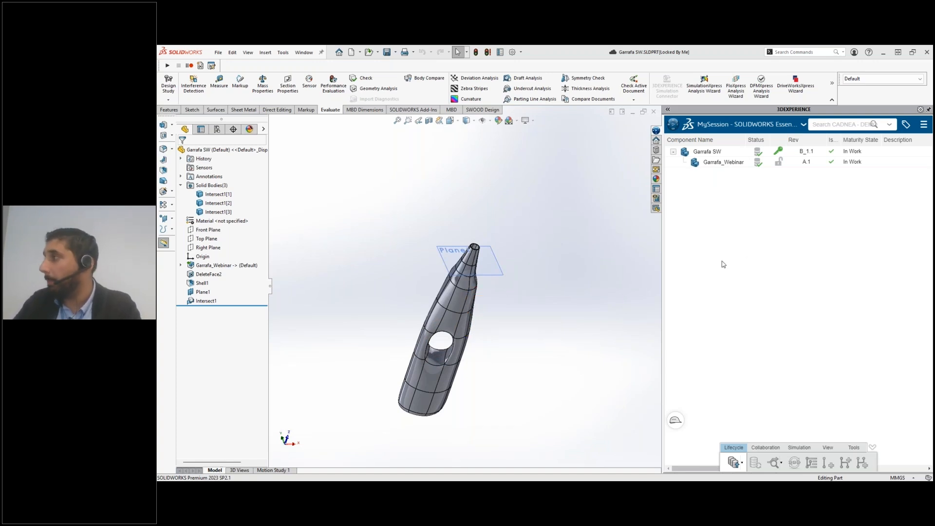
{"action": "scroll", "coordinate": [521, 297], "scroll_direction": "up", "scroll_amount": 3}
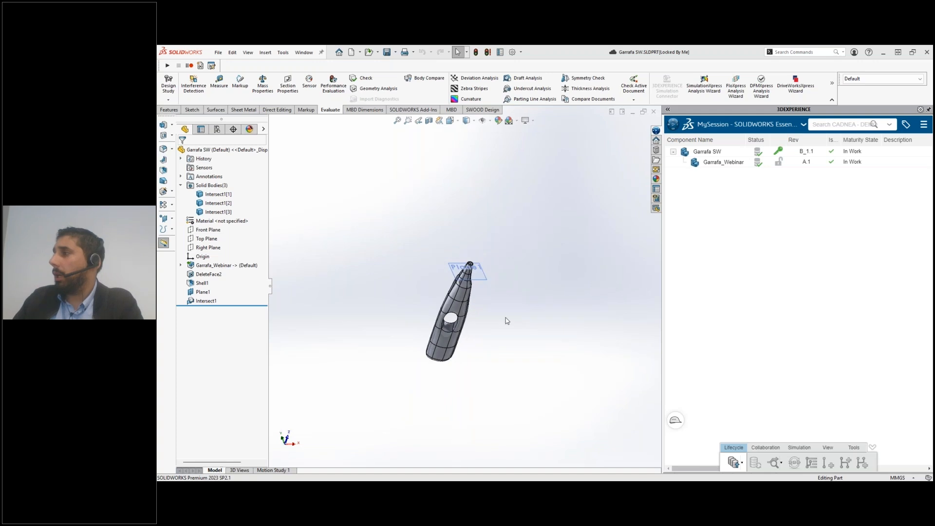
{"action": "middle_click_drag", "start_coordinate": [487, 316], "coordinate": [482, 325]}
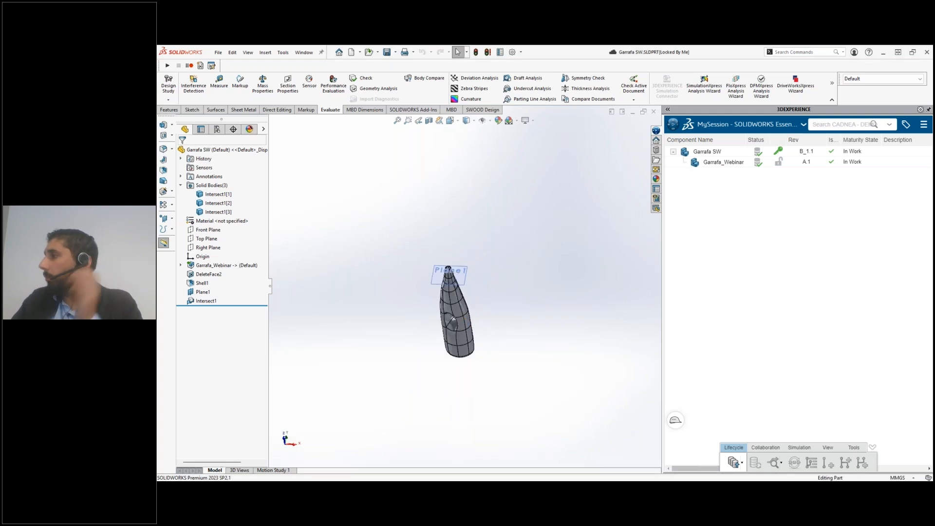